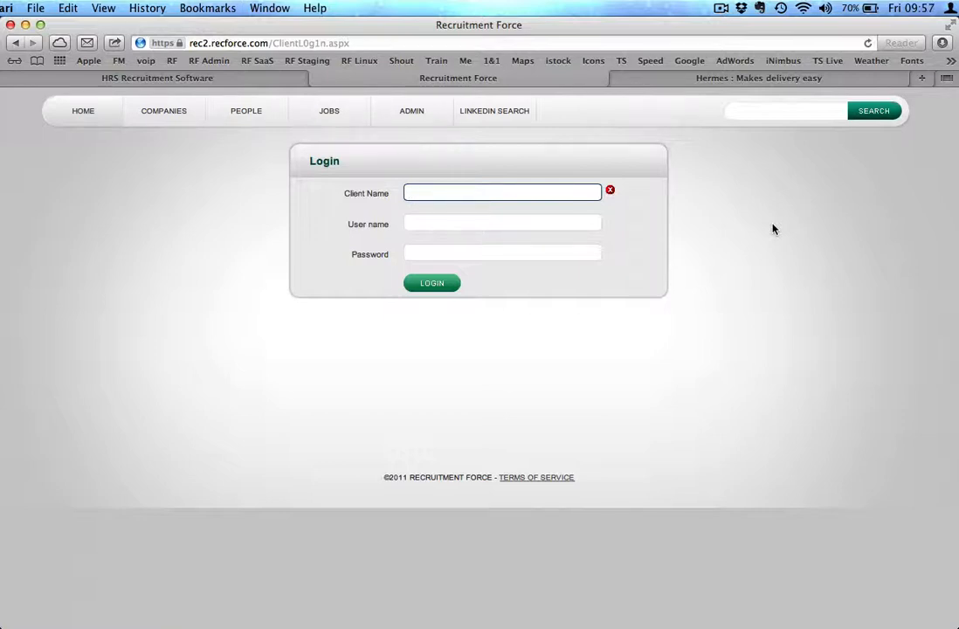
Log in with the client name, user name and account password
type("macccorner")
key("Tab")
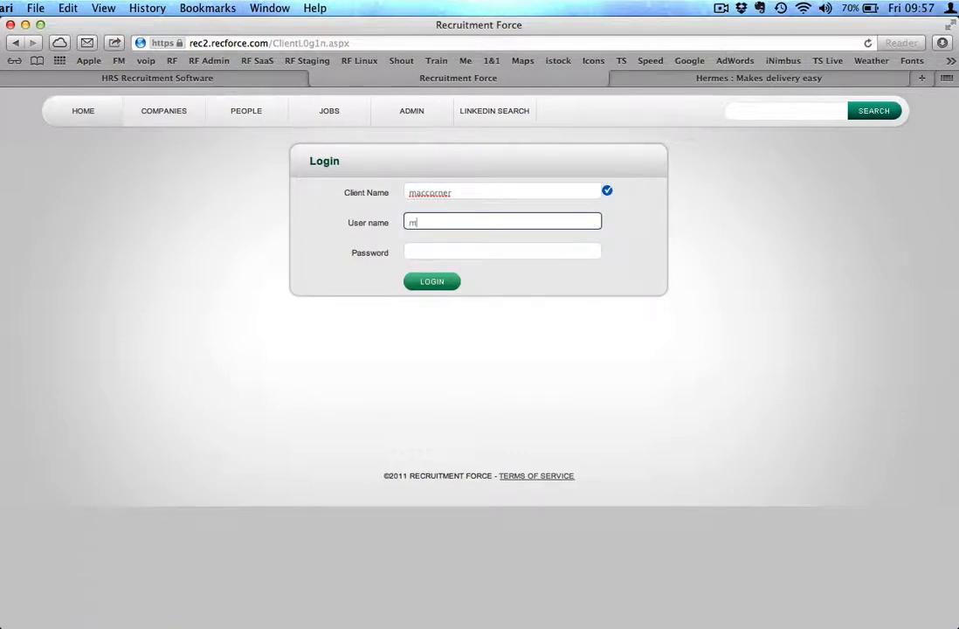
type("mcorner")
key("Tab")
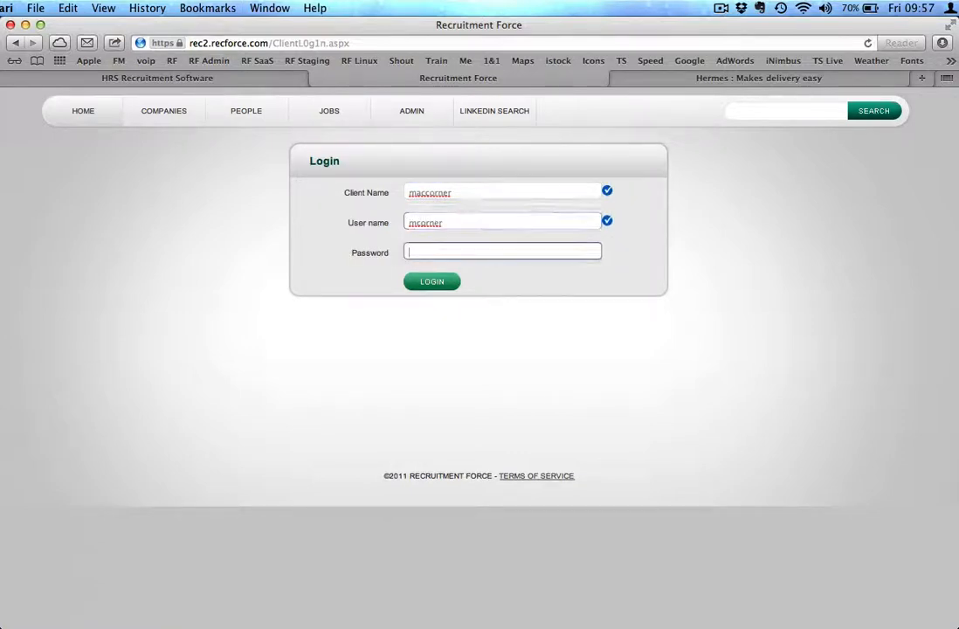
type("•••••")
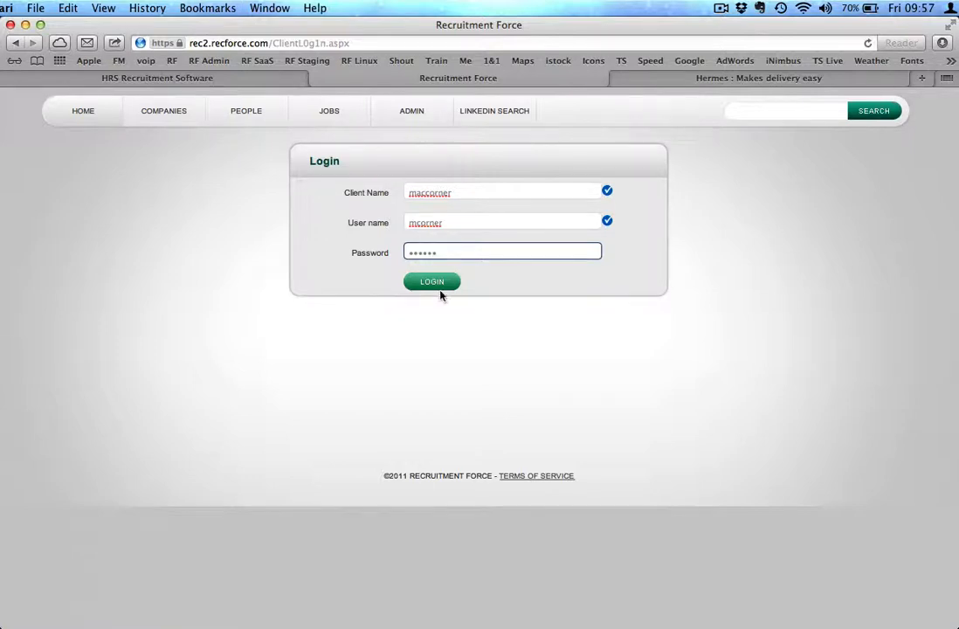
left_click(439, 282)
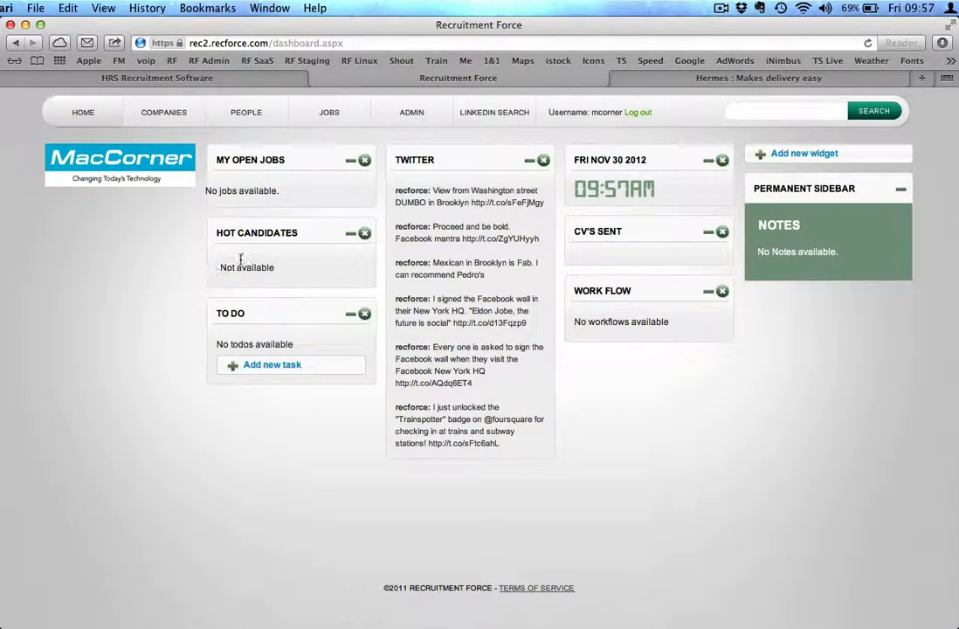
Rearrange the dashboard, moving Hot Candidates to the third column and Work Flow below To Do in the first column
left_click_drag(301, 234, 638, 368)
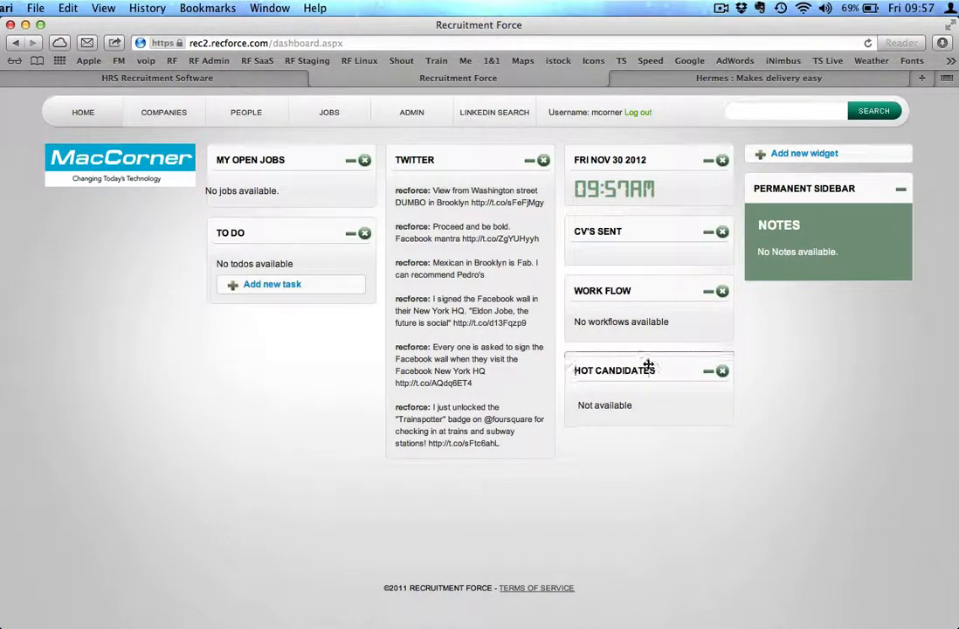
left_click_drag(612, 293, 279, 337)
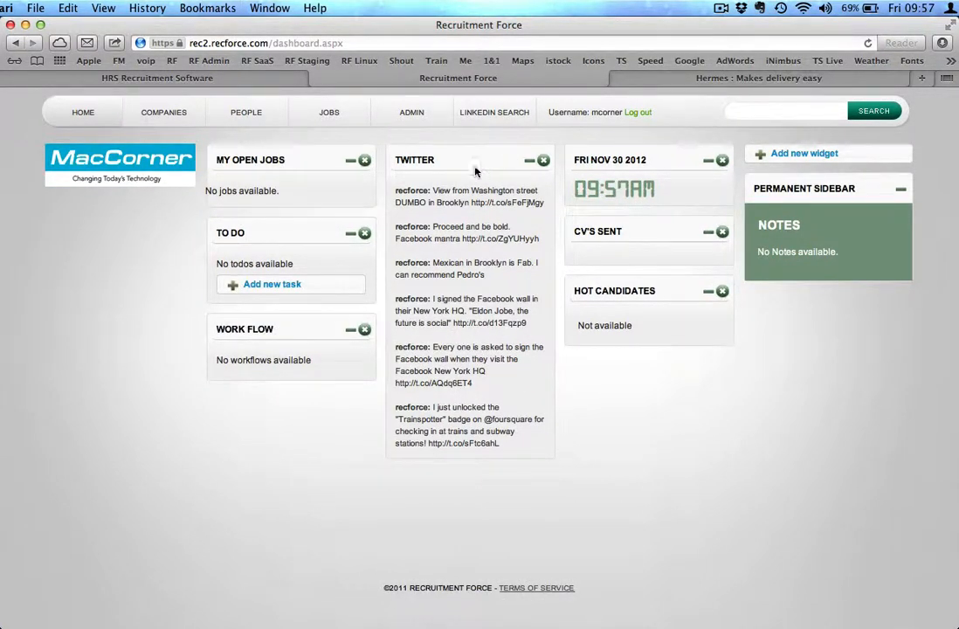
left_click_drag(475, 171, 638, 159)
Toggle the Work Flow and My Open Jobs widgets off and back on in the widget chooser, then close it
left_click(807, 156)
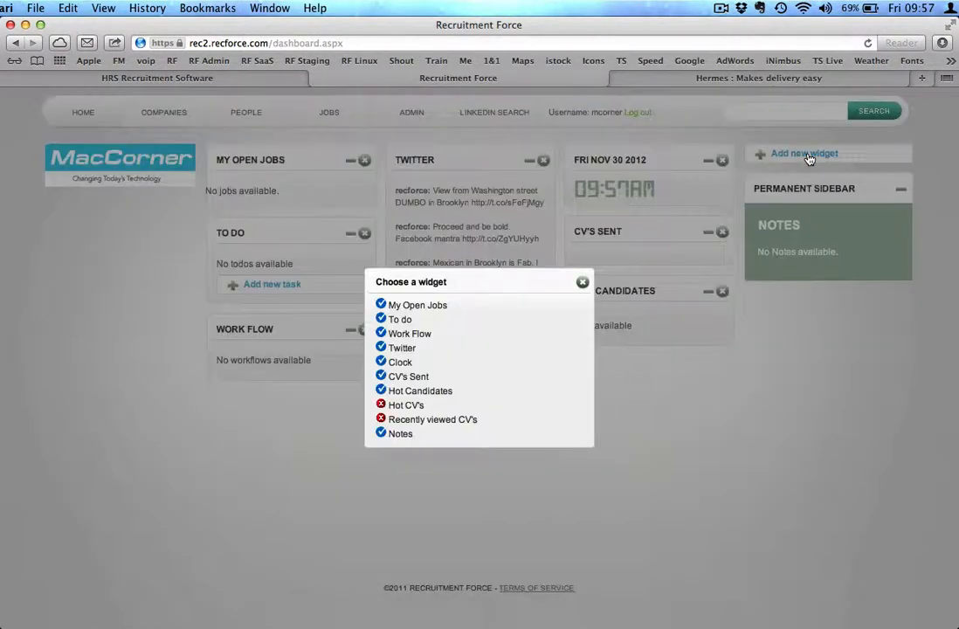
left_click(402, 334)
left_click(403, 334)
left_click(401, 308)
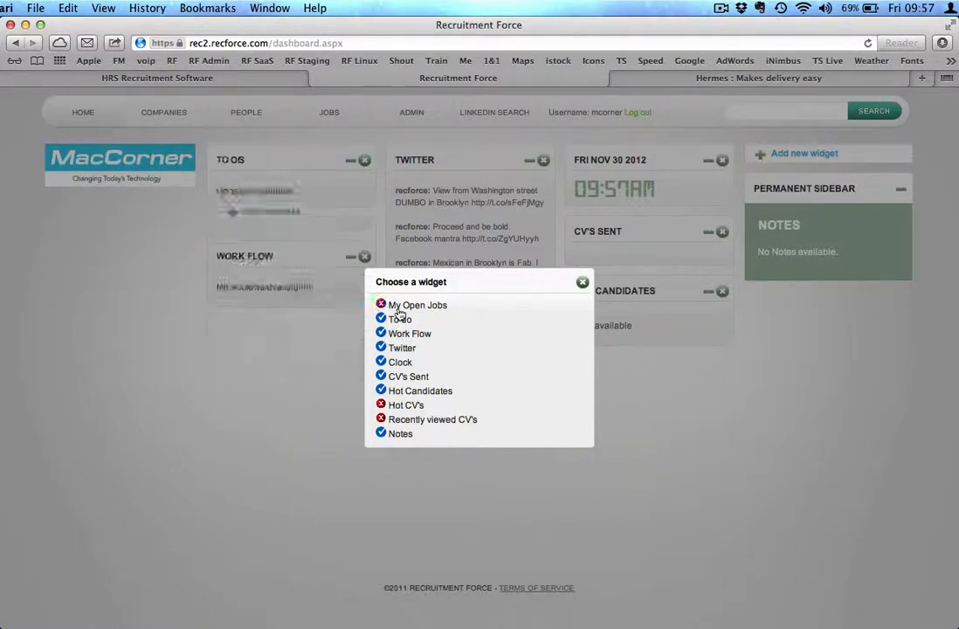
left_click(400, 308)
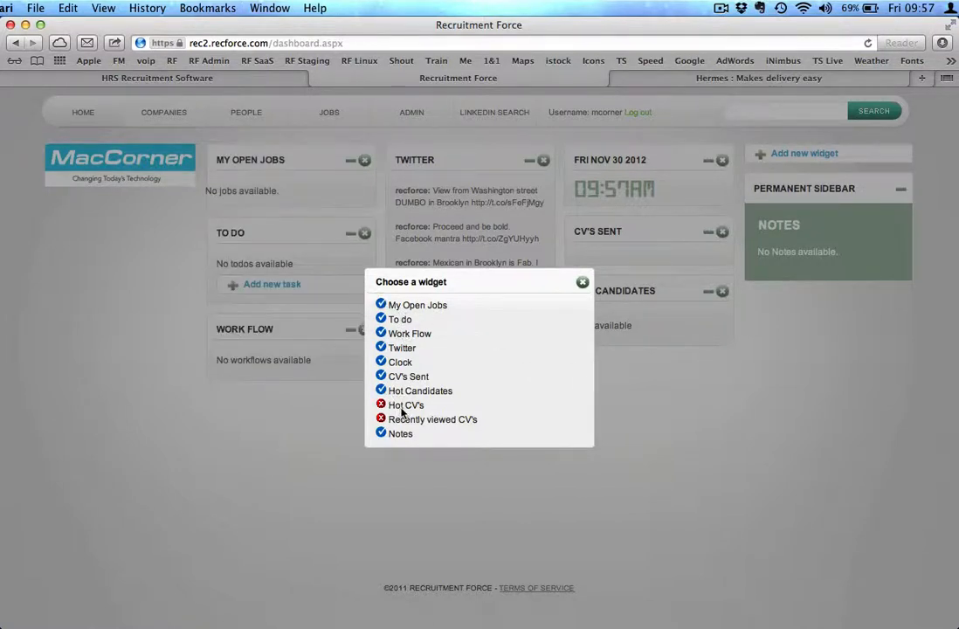
left_click(581, 284)
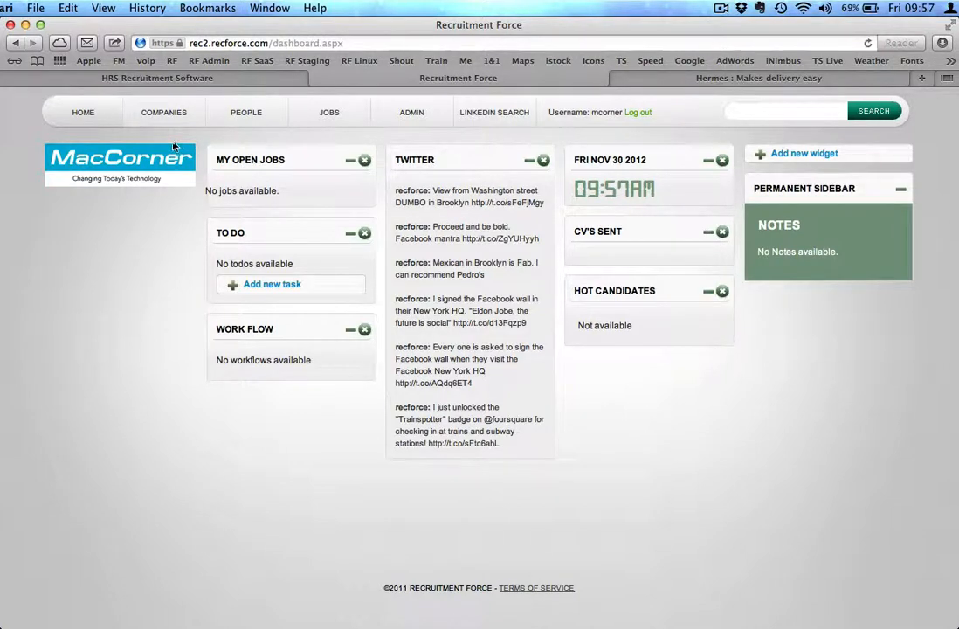
Browse the People, Jobs, Admin and LinkedIn Search sections, returning to the Home dashboard
left_click(164, 114)
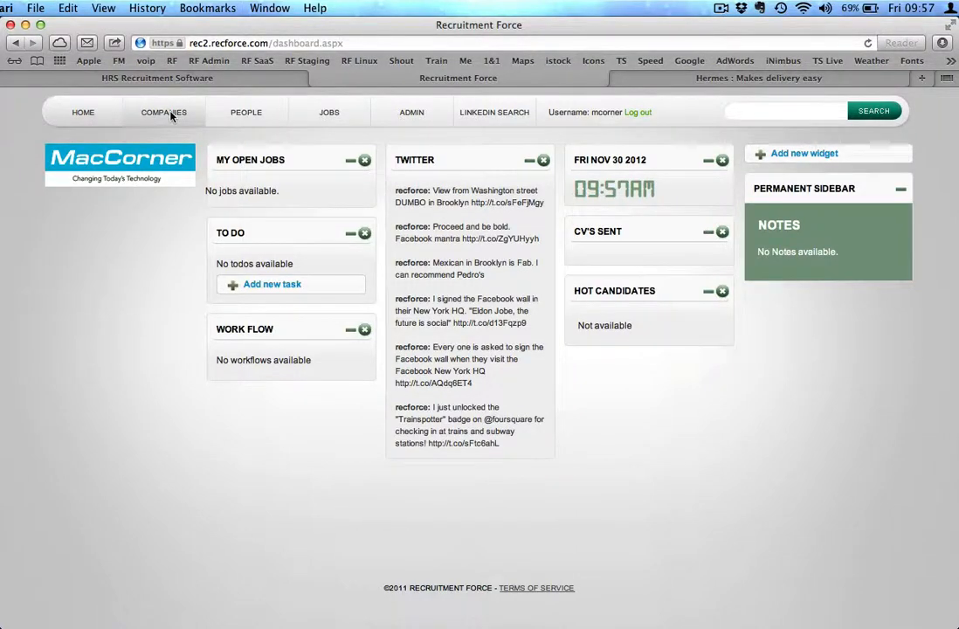
left_click(245, 112)
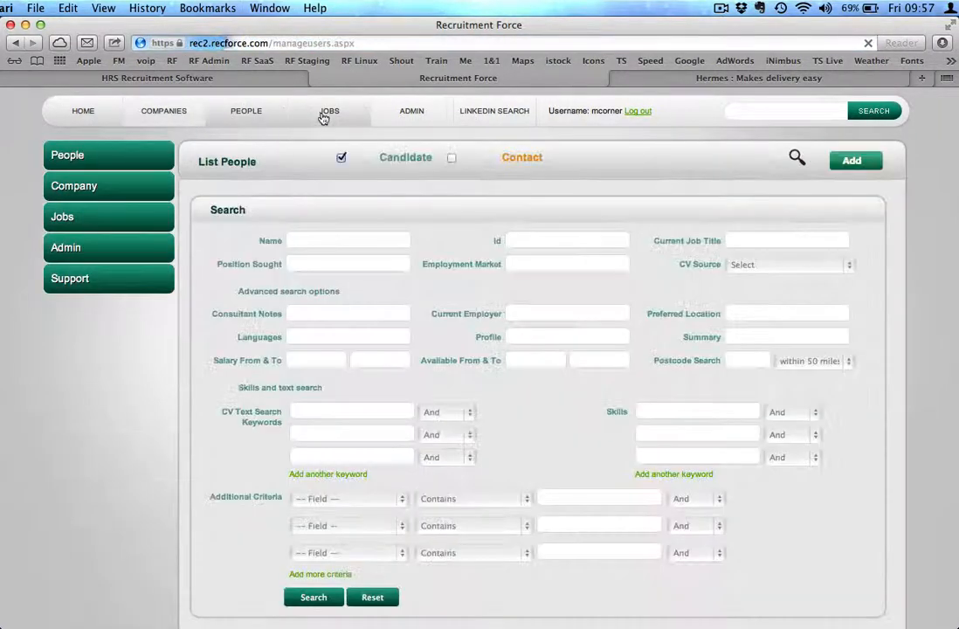
left_click(323, 115)
left_click(409, 118)
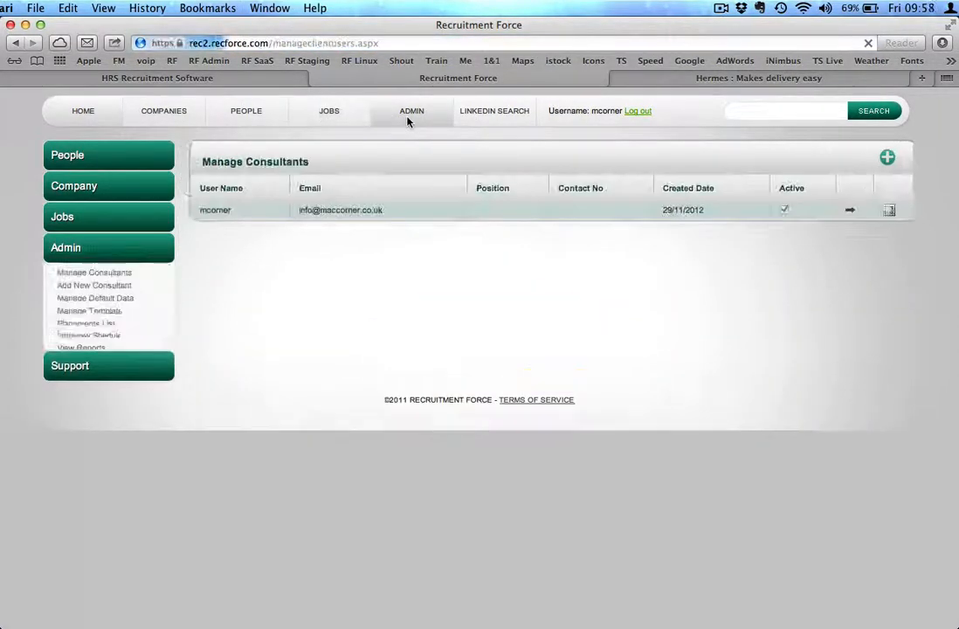
left_click(495, 112)
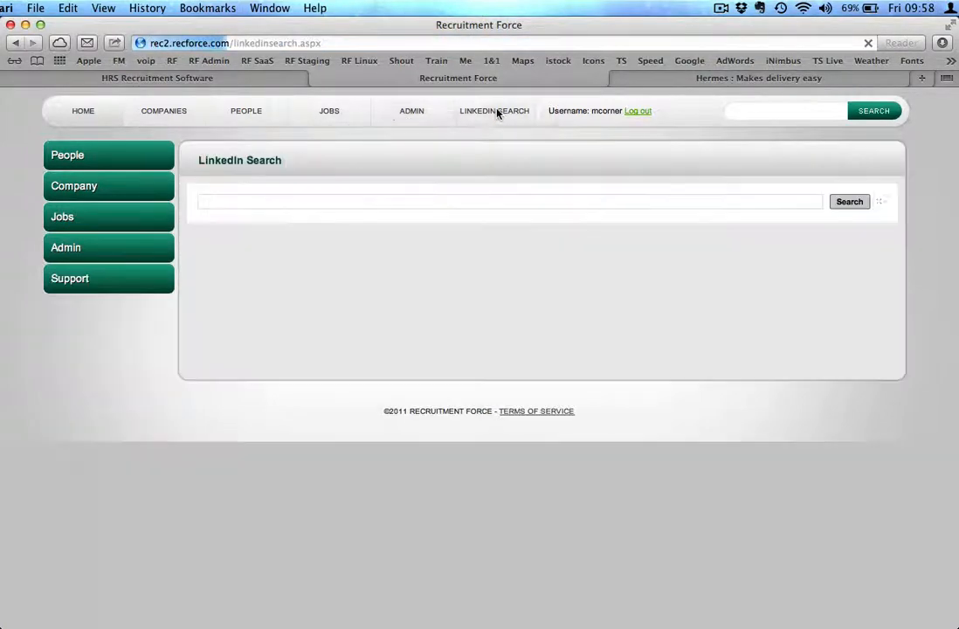
left_click(99, 116)
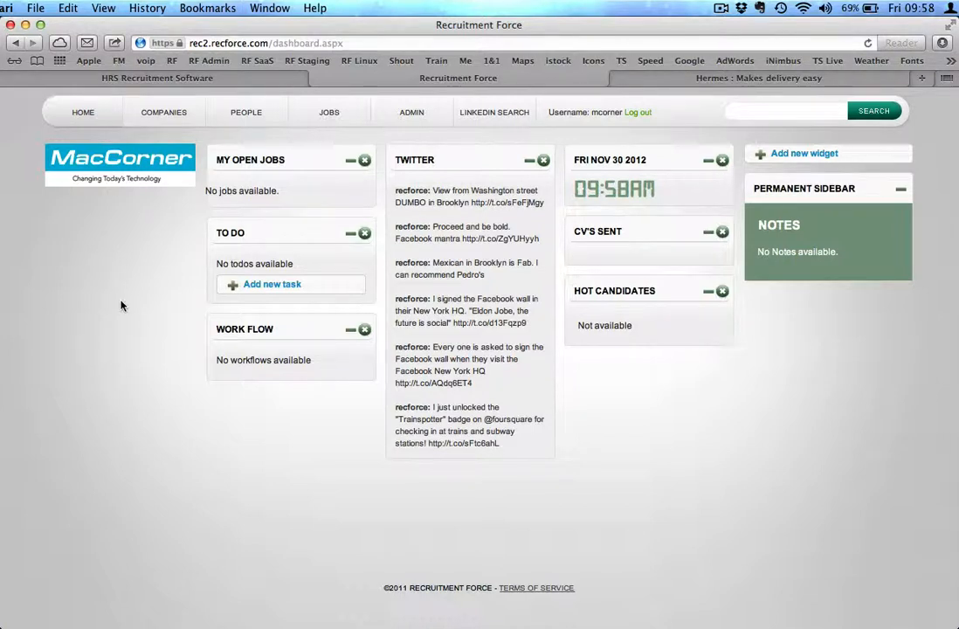
Open Manage Default Data under Admin and view the CV Source, Job Status and Job Titles master types
left_click(415, 116)
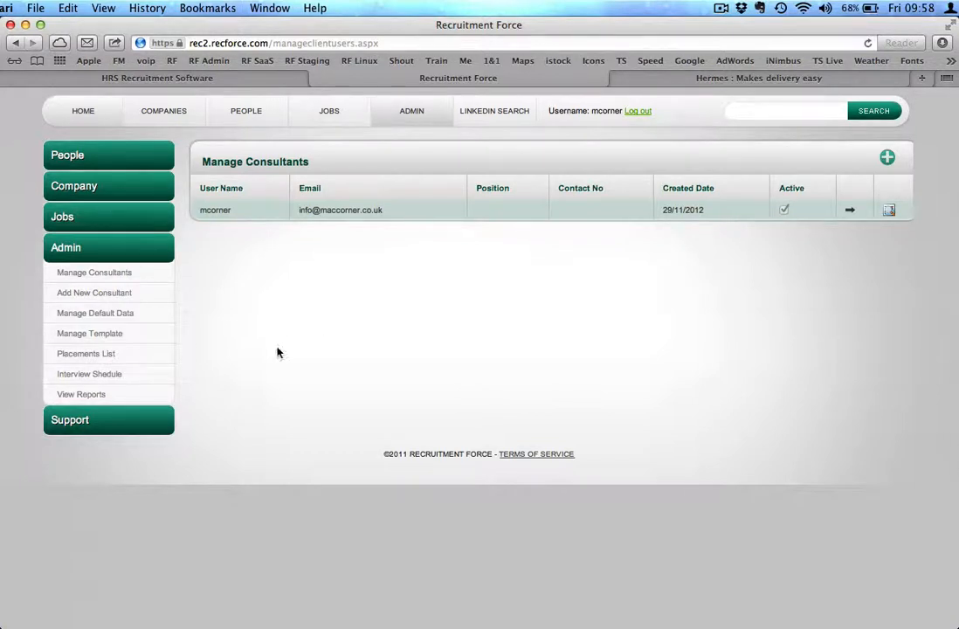
left_click(107, 314)
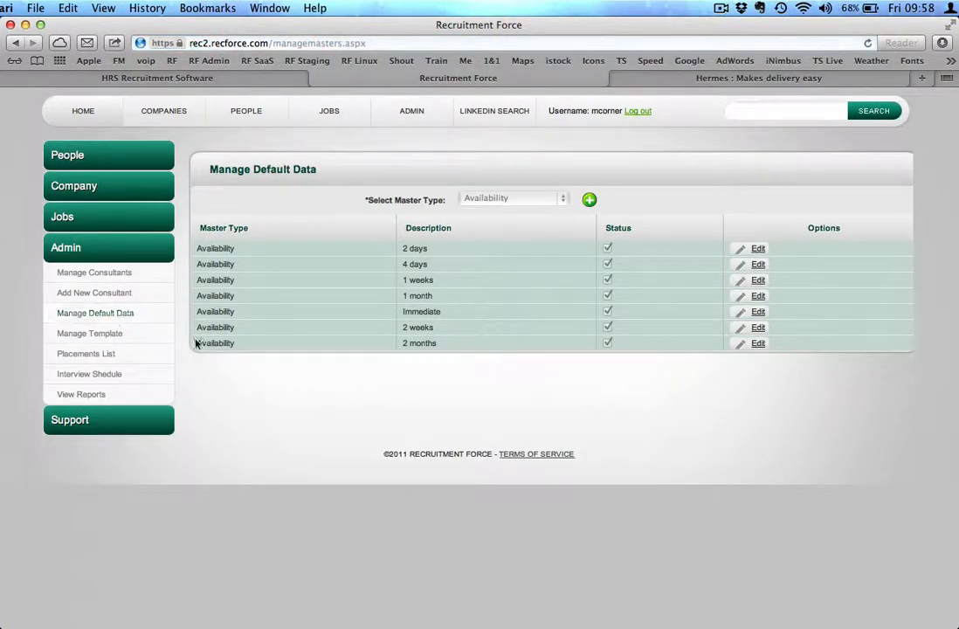
left_click(514, 199)
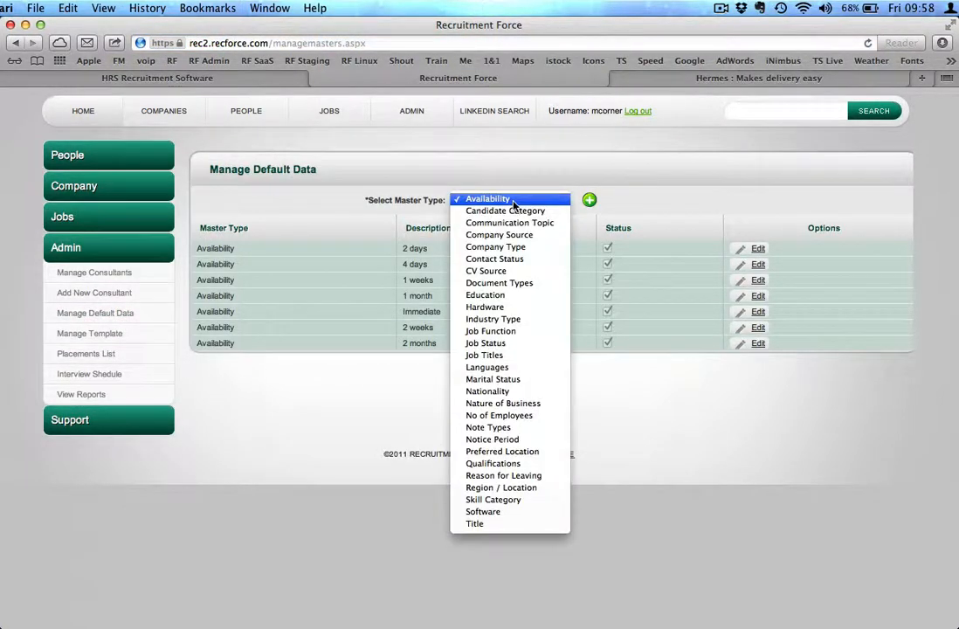
left_click(513, 272)
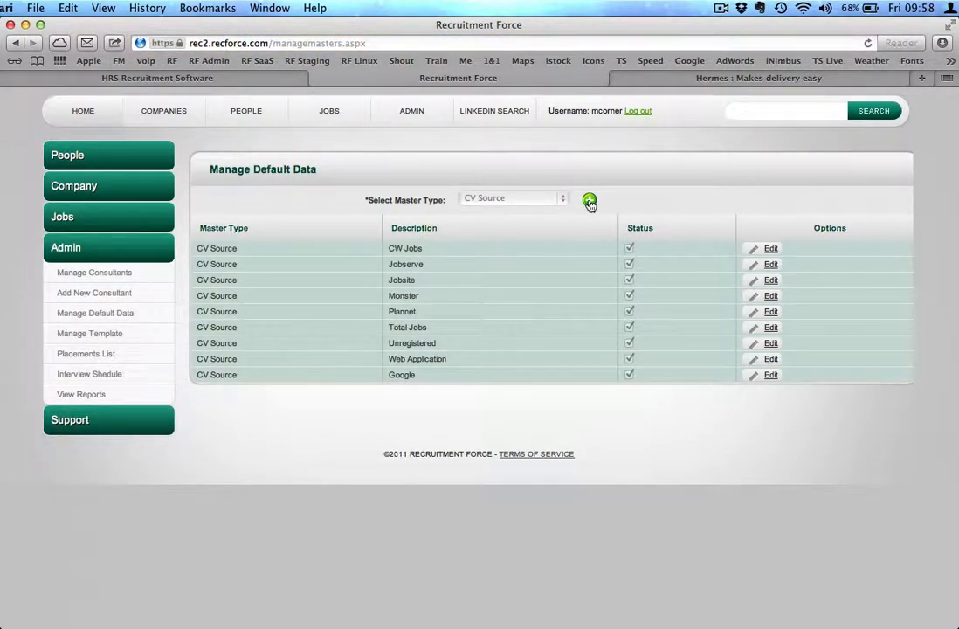
left_click(528, 201)
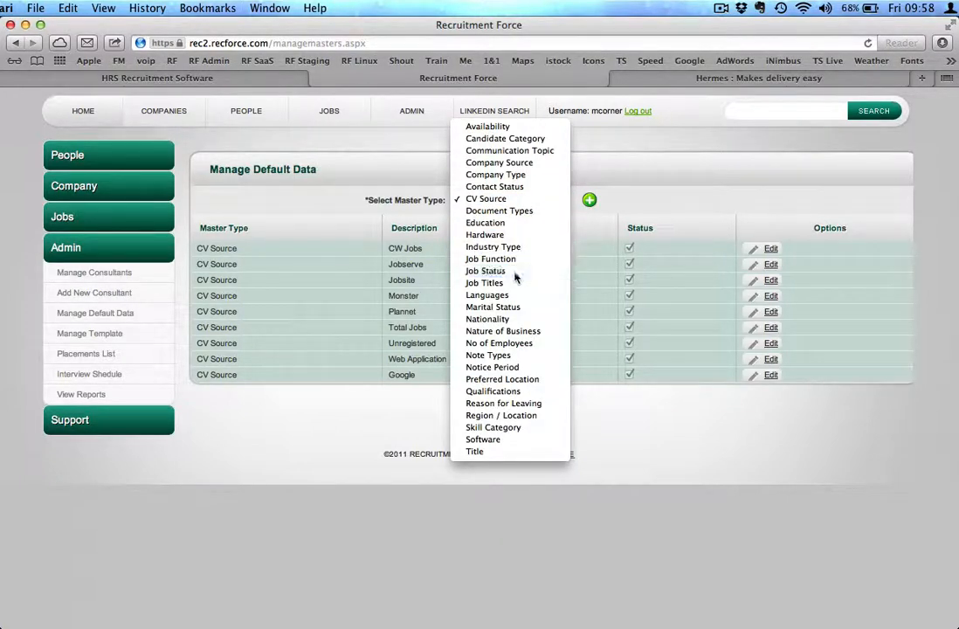
left_click(489, 270)
left_click(515, 199)
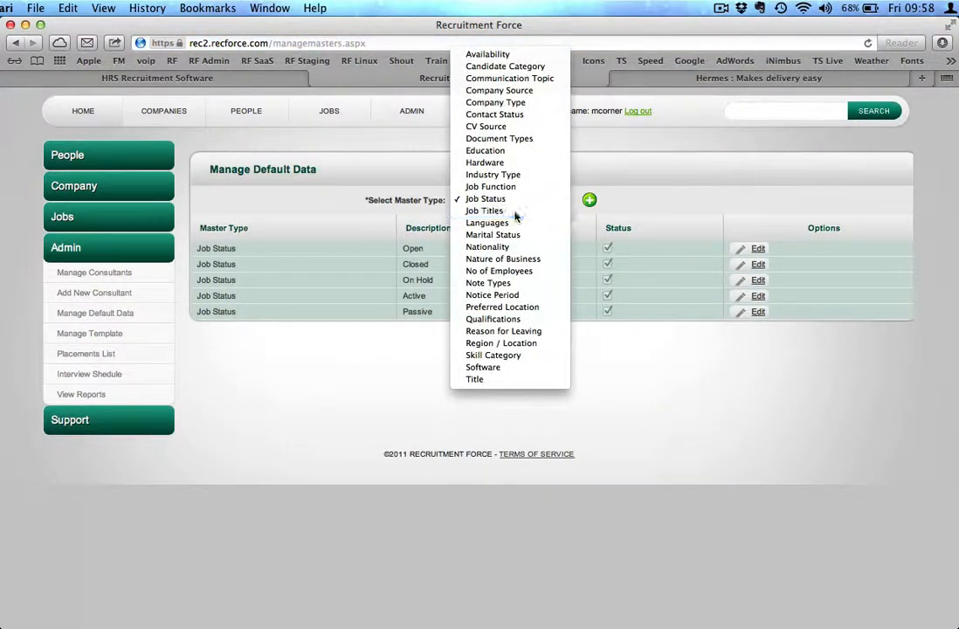
left_click(514, 214)
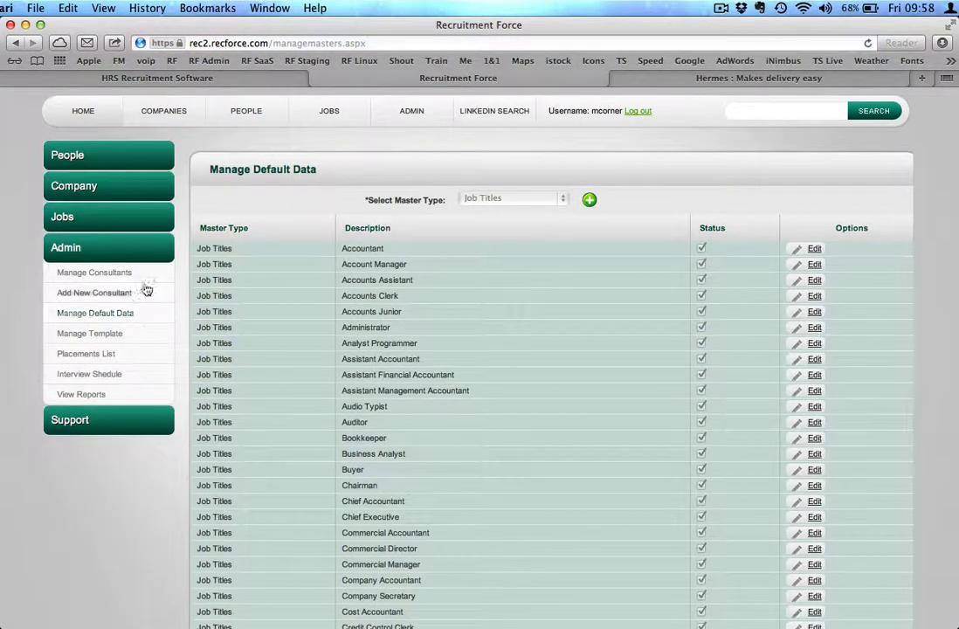
Open the CV Send mail template from Manage Template and cancel without saving
left_click(116, 335)
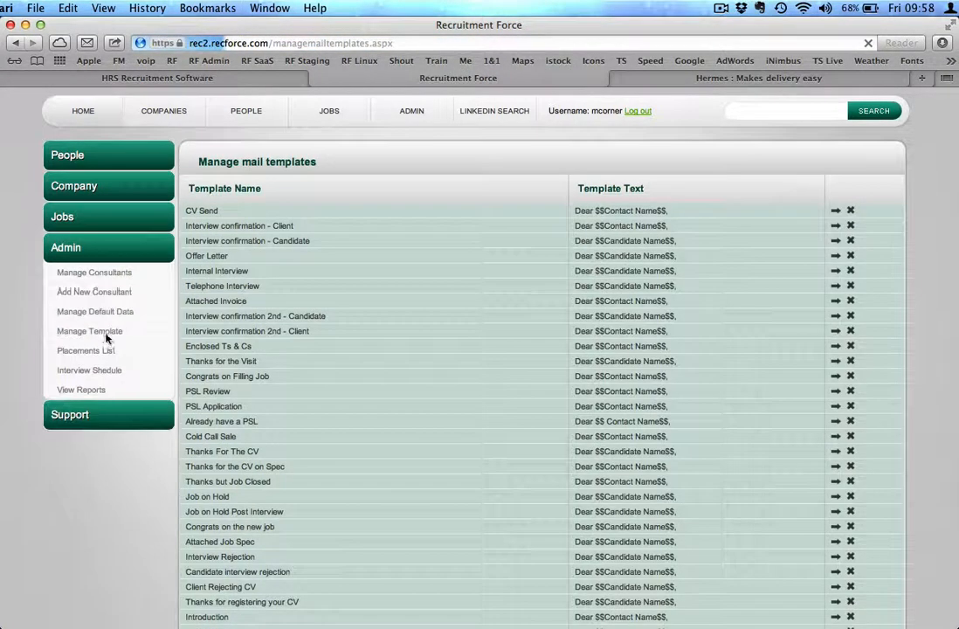
scroll(351, 270, "down", 1)
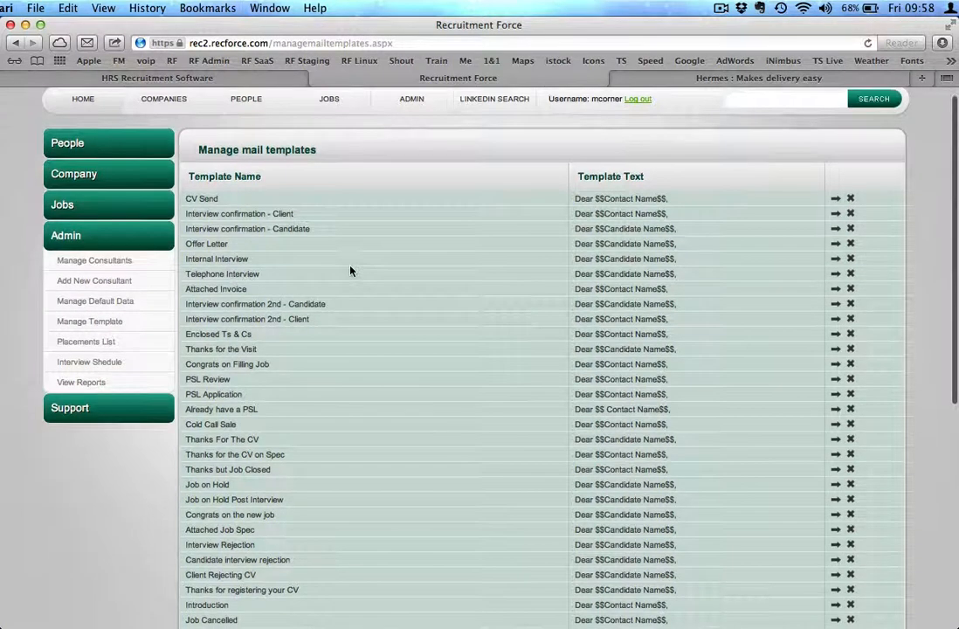
left_click(837, 200)
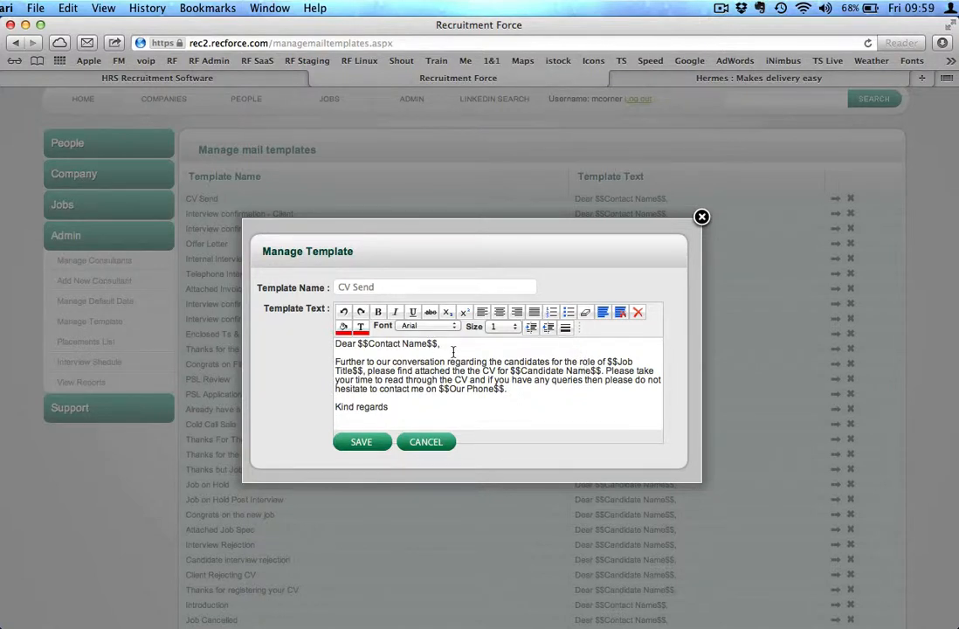
left_click(426, 443)
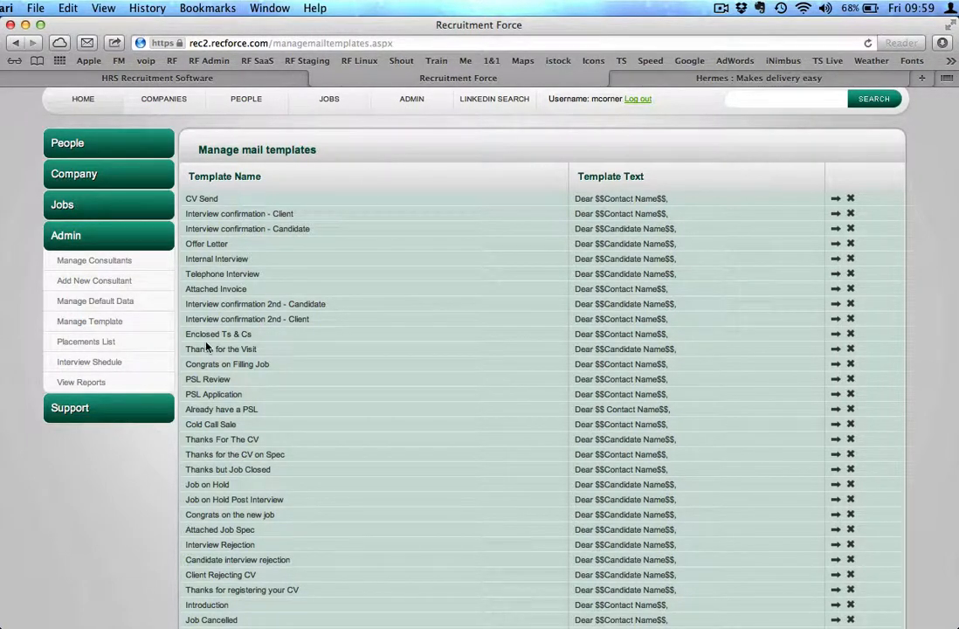
Open the Placements List and the Interview Schedule calendar from the Admin section
left_click(82, 346)
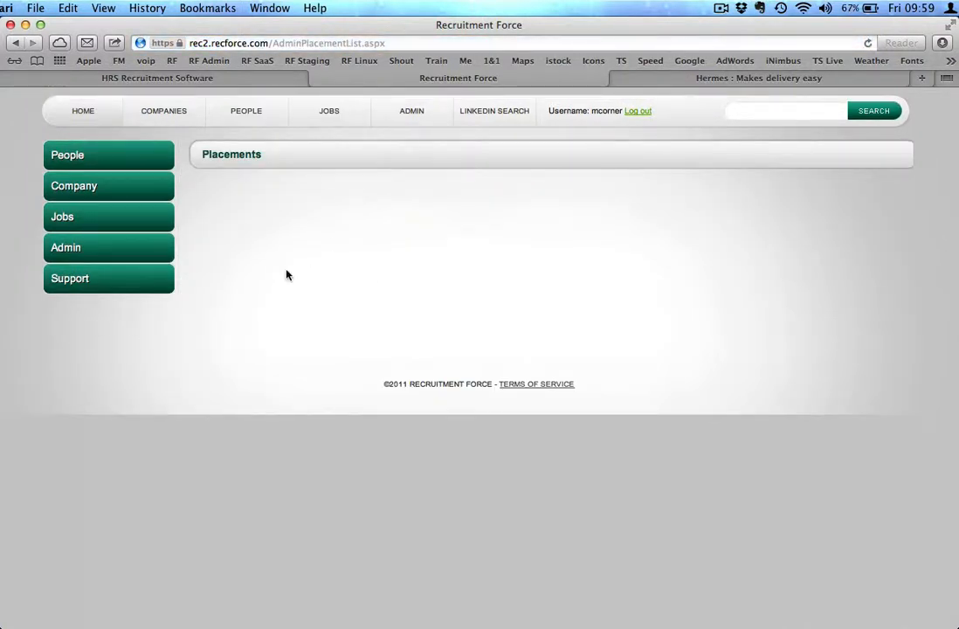
left_click(102, 248)
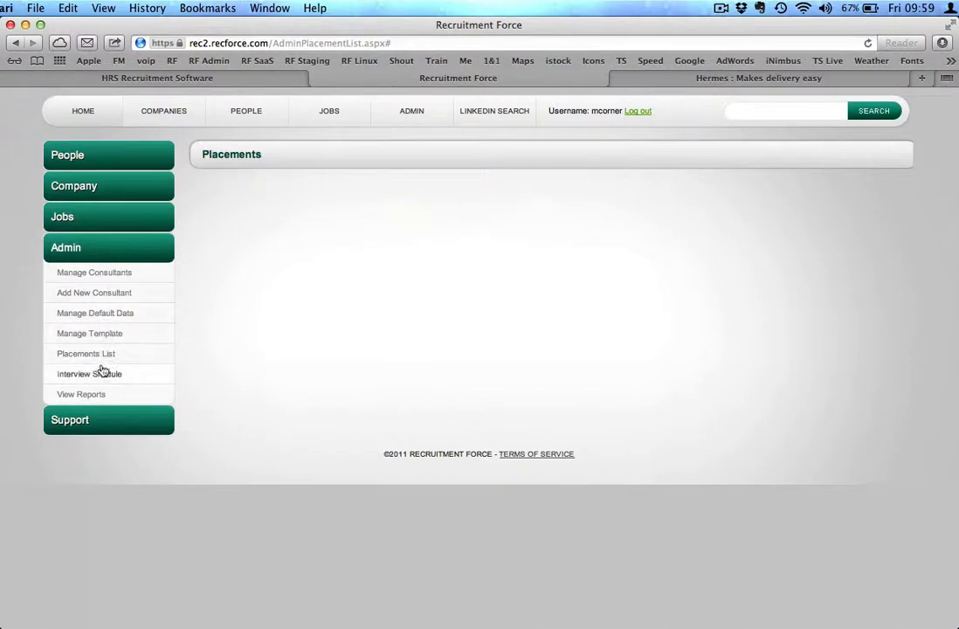
left_click(70, 374)
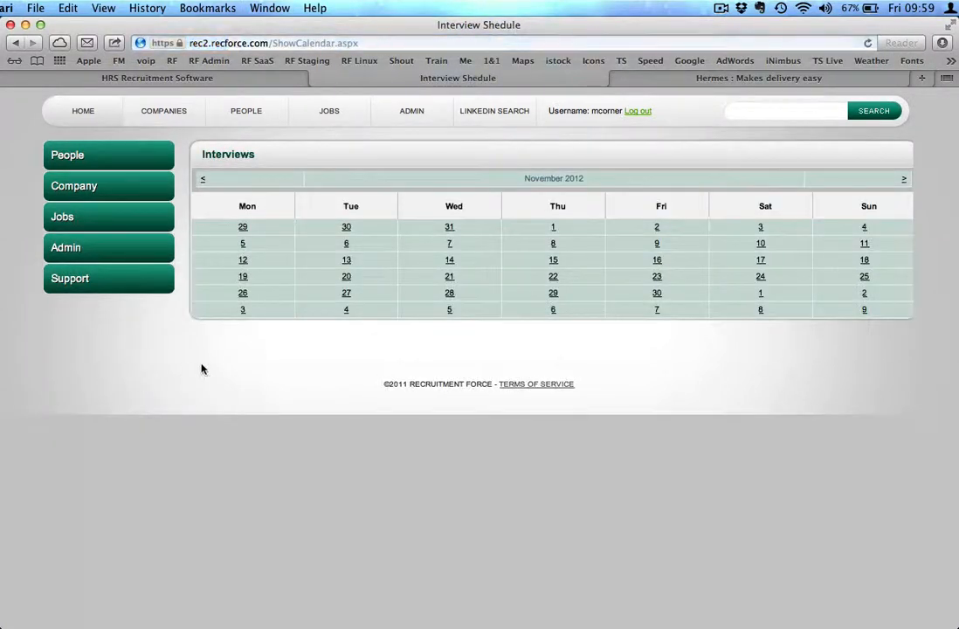
left_click(103, 260)
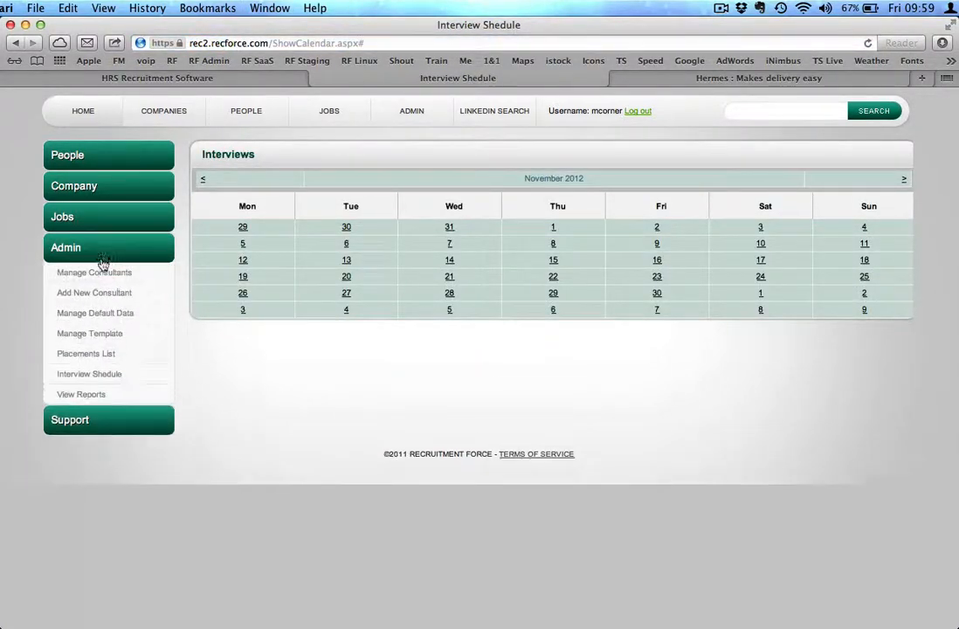
Open View Reports in a new tab and select its Client Name field
left_click(79, 395)
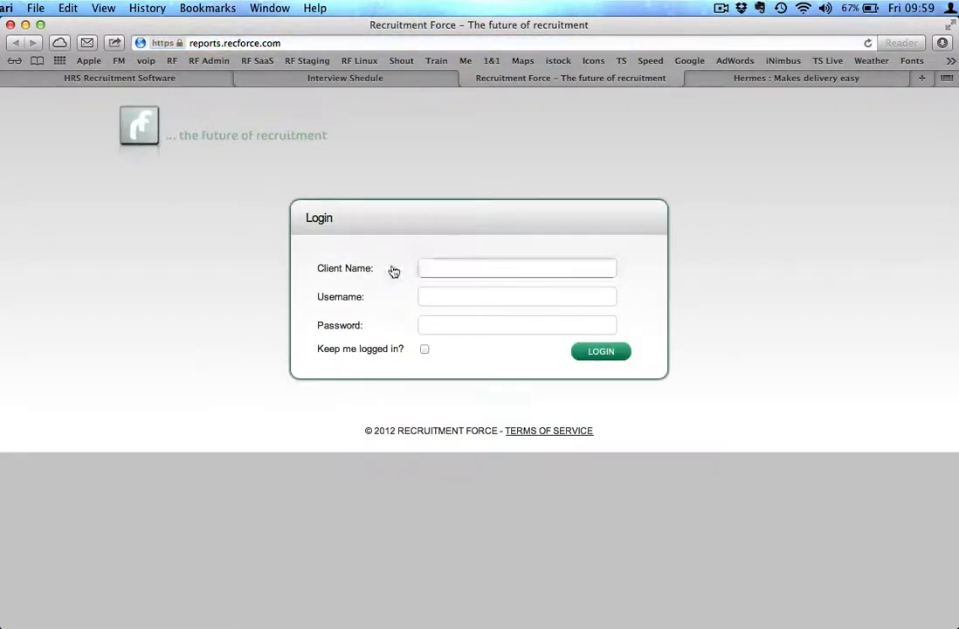
left_click(444, 267)
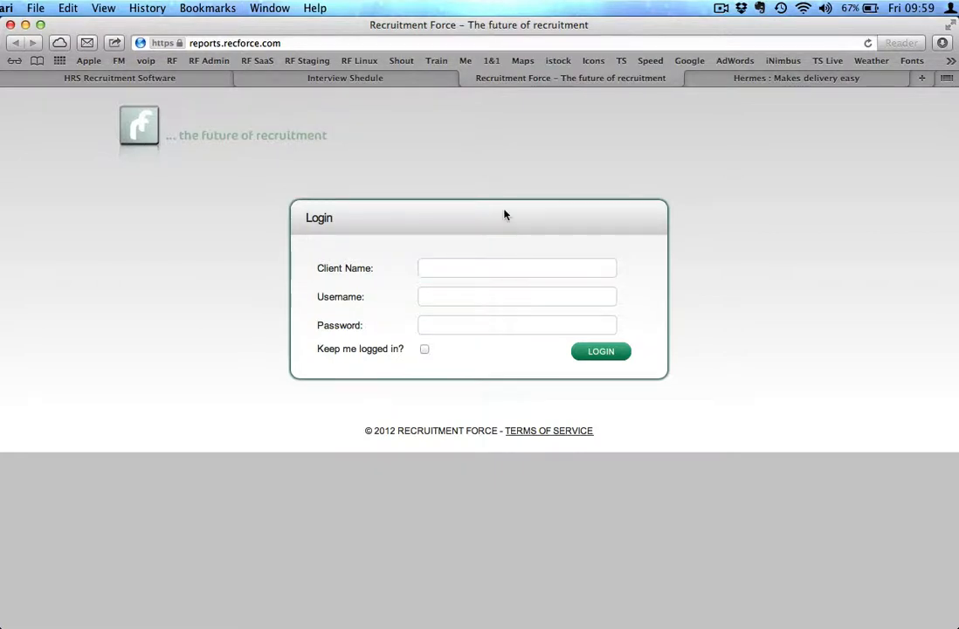
Return to the main application tab and open the consultant's record for editing from Manage Consultants
left_click(383, 80)
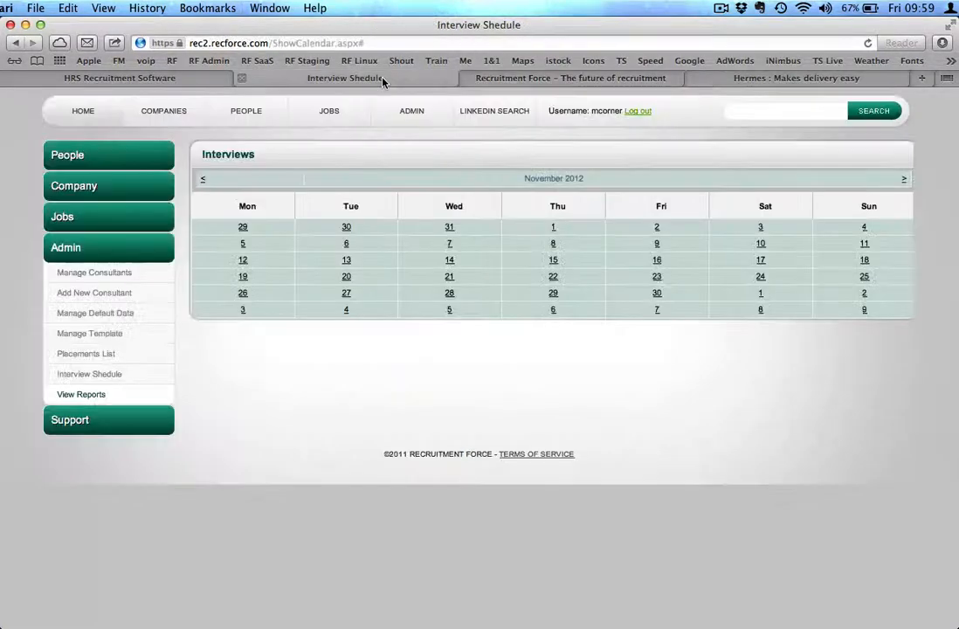
left_click(114, 277)
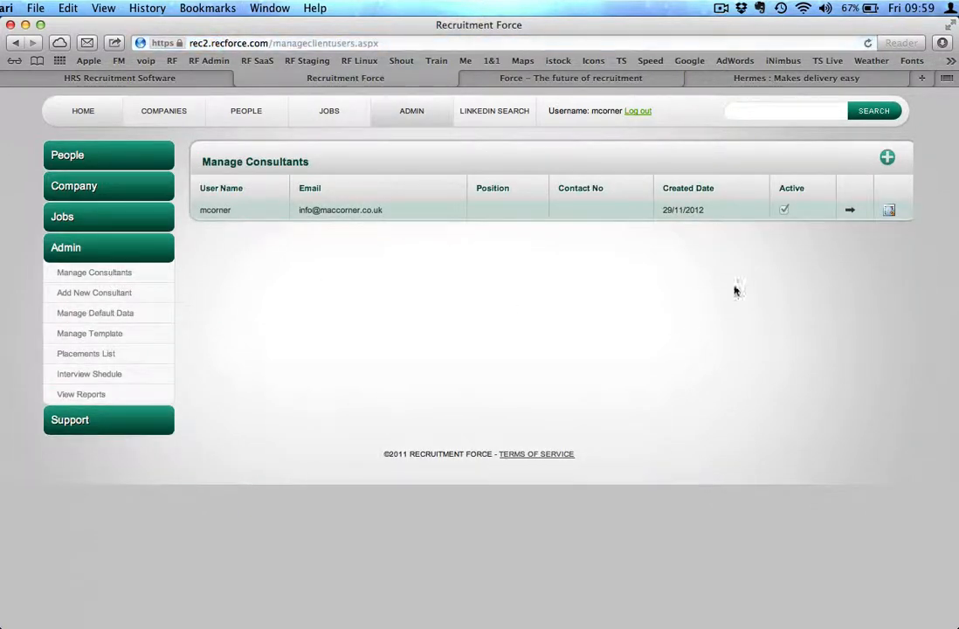
left_click(850, 211)
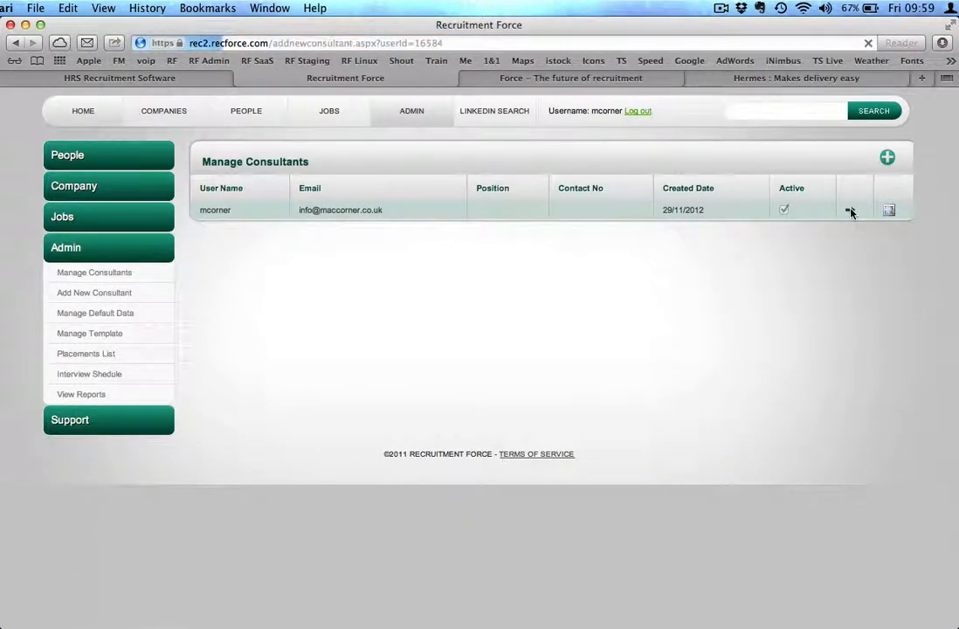
Review the consultant's profile fields, including Twitter and Password, and save the consultant details
scroll(640, 455, "down", 1)
scroll(639, 455, "down", 4)
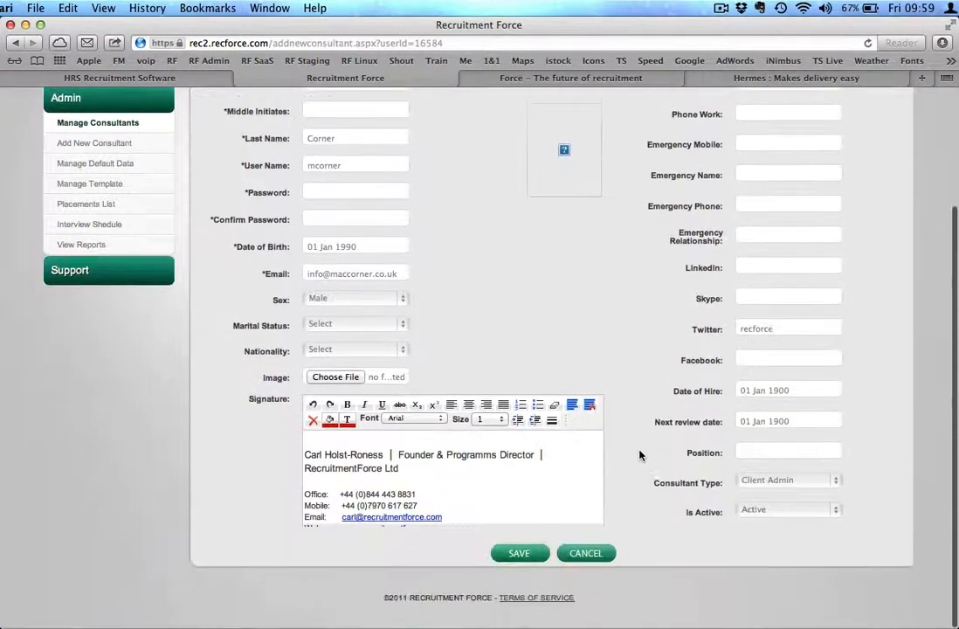
scroll(447, 466, "up", 3)
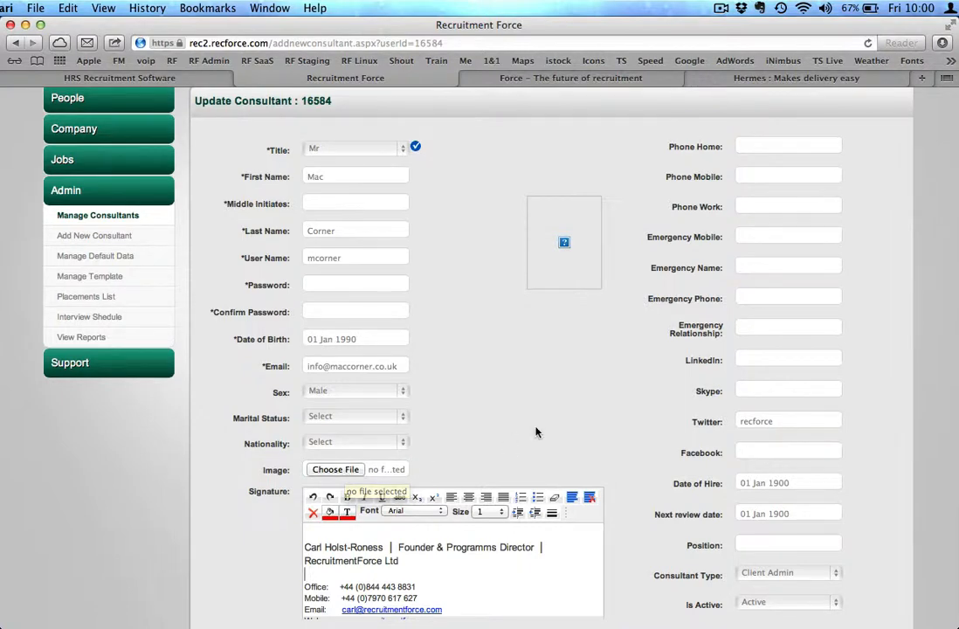
scroll(536, 432, "down", 3)
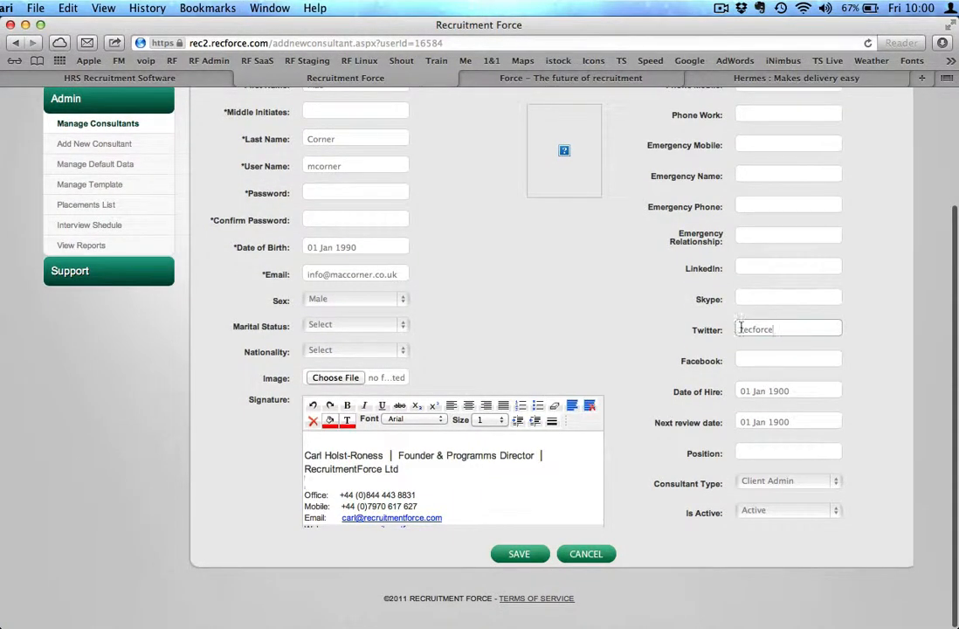
double_click(787, 329)
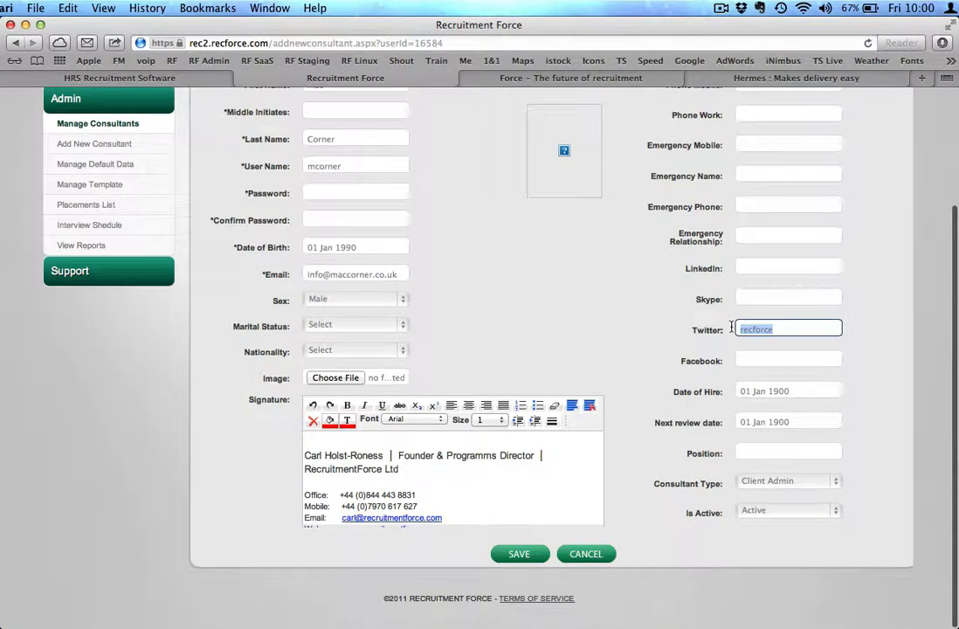
left_click(689, 348)
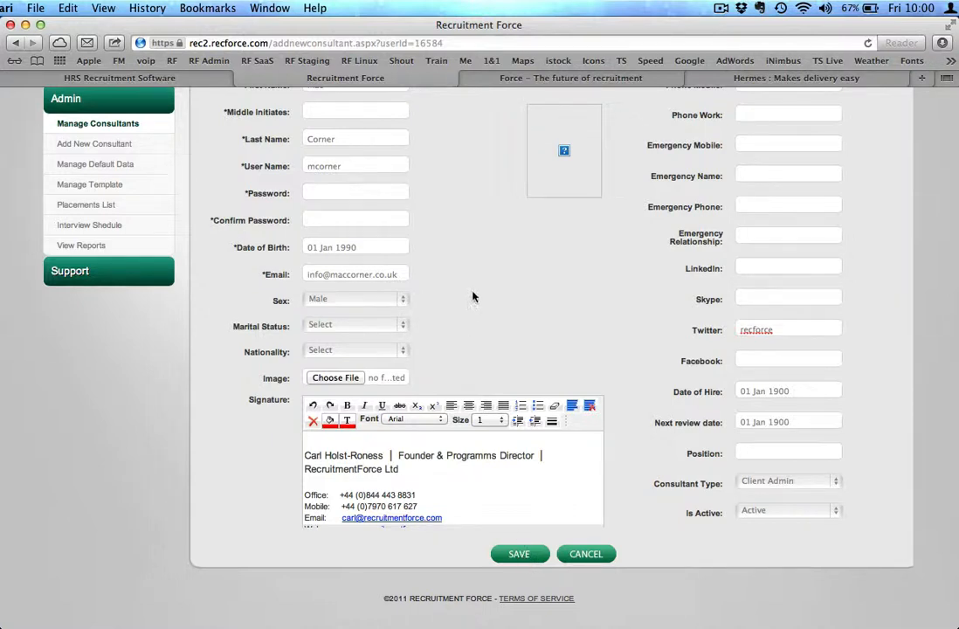
left_click(333, 193)
left_click(330, 193)
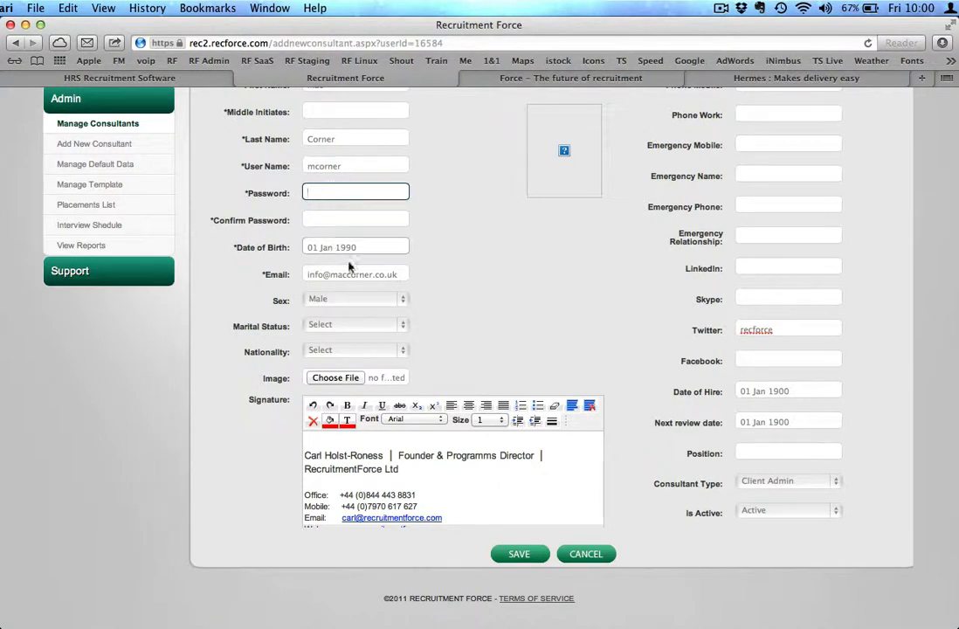
left_click(521, 556)
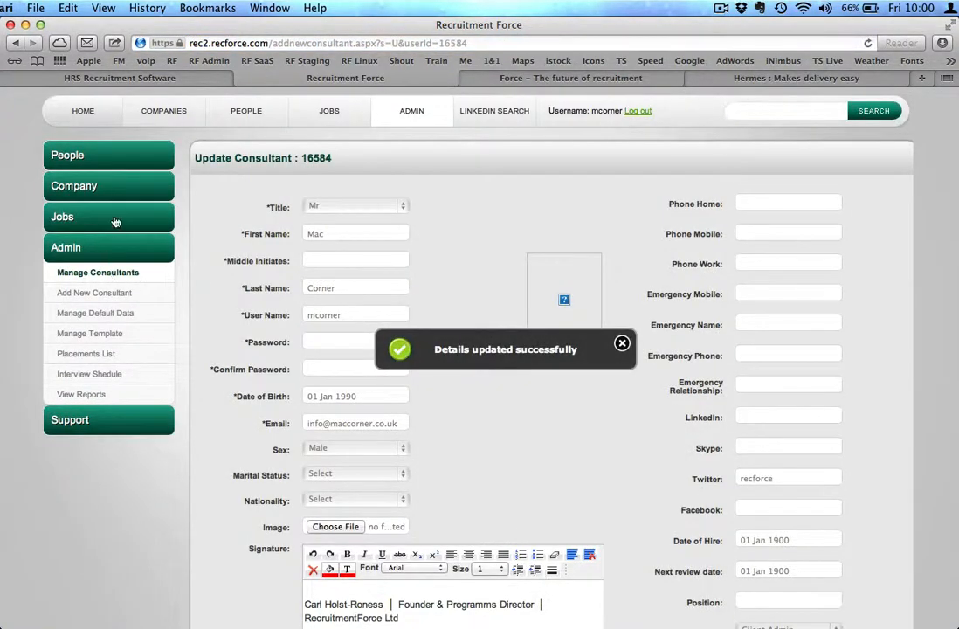
Go to the home dashboard, then open the People list and look over its search form
left_click(88, 113)
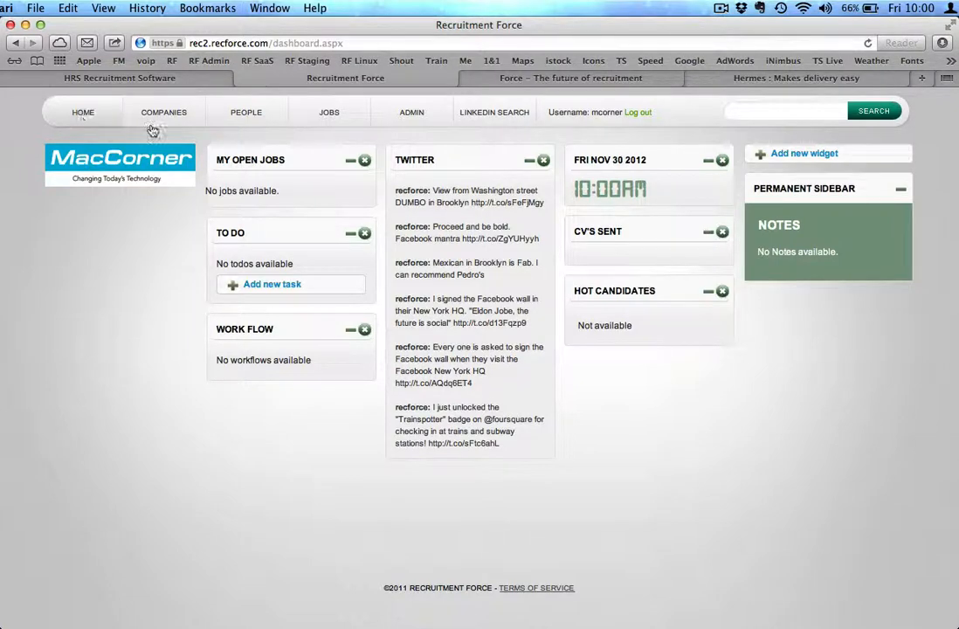
left_click(247, 115)
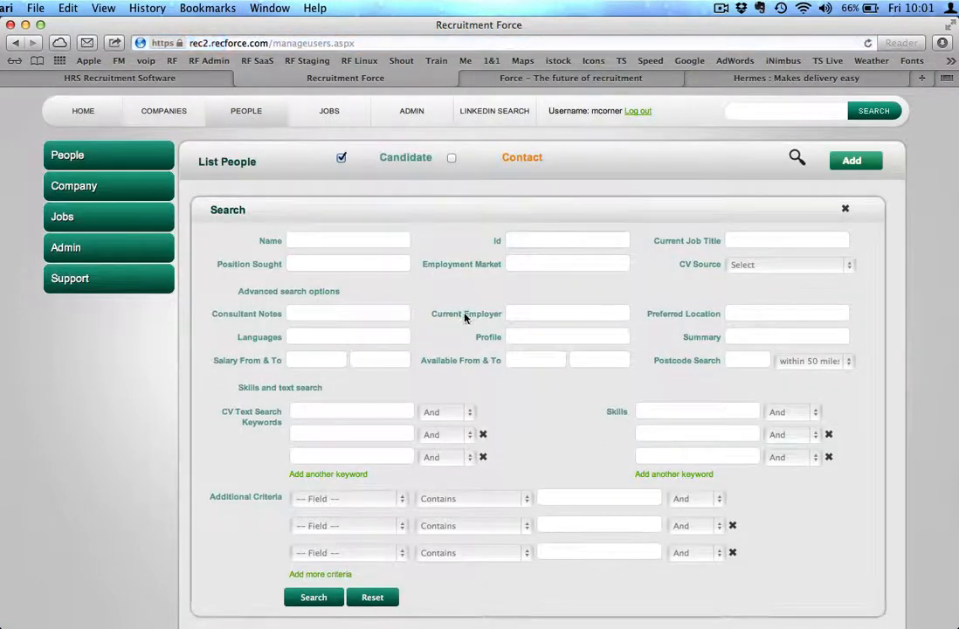
scroll(398, 267, "down", 3)
scroll(465, 318, "up", 1)
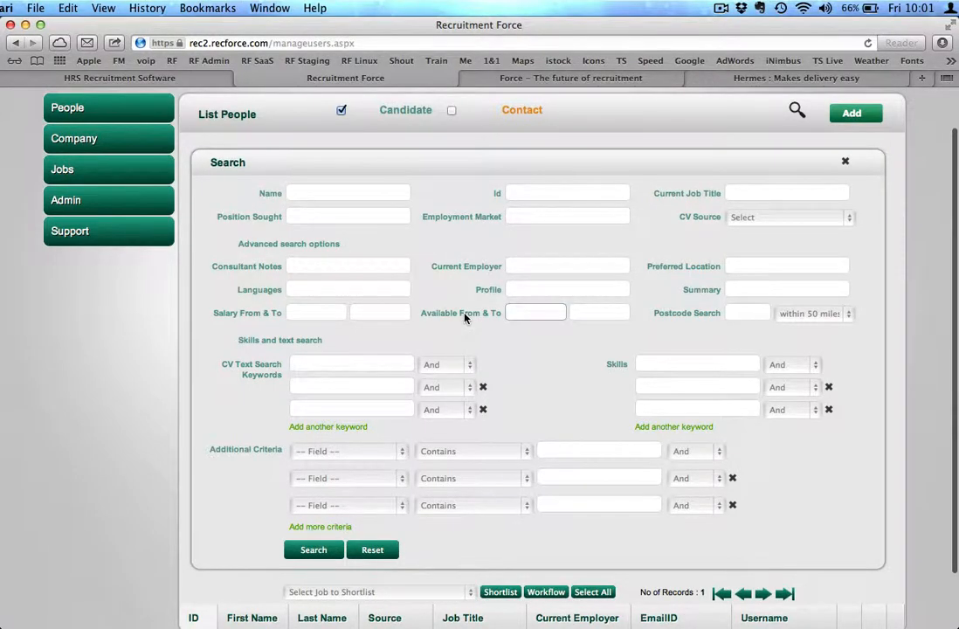
scroll(465, 318, "down", 2)
scroll(465, 318, "up", 3)
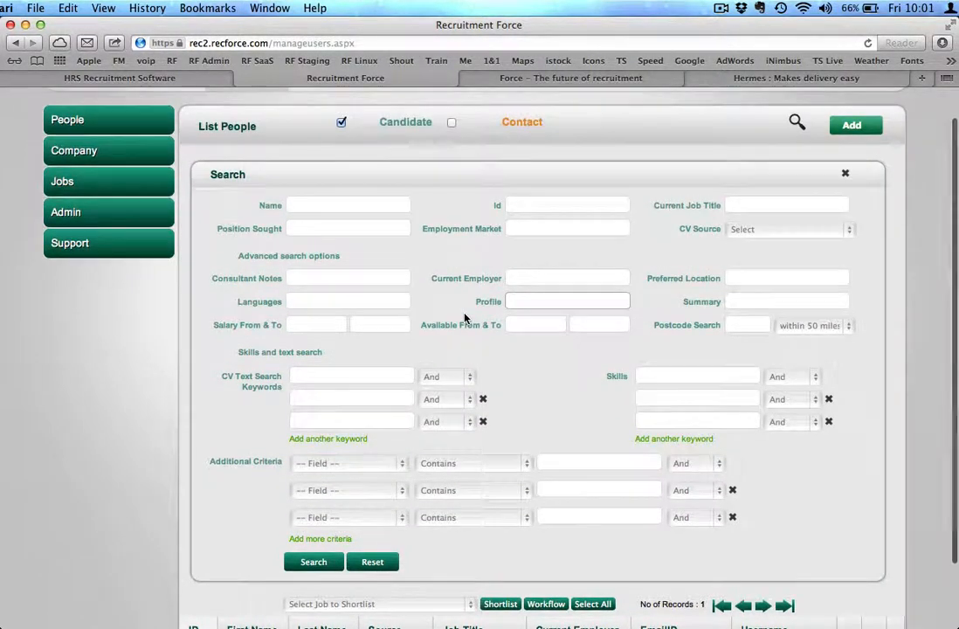
scroll(464, 318, "up", 1)
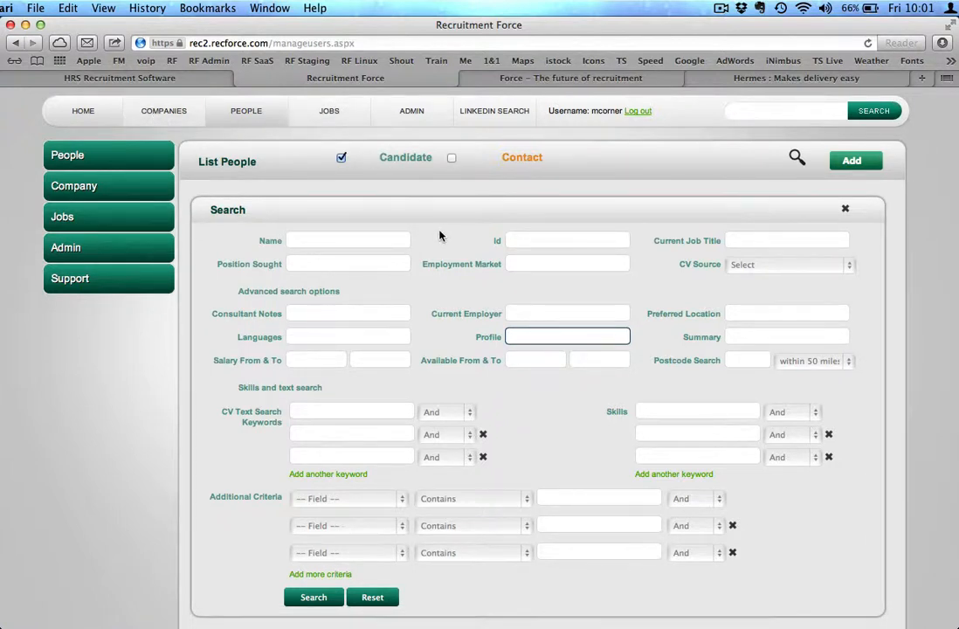
Expand the People menu and open the Add Candidate form
left_click(507, 192)
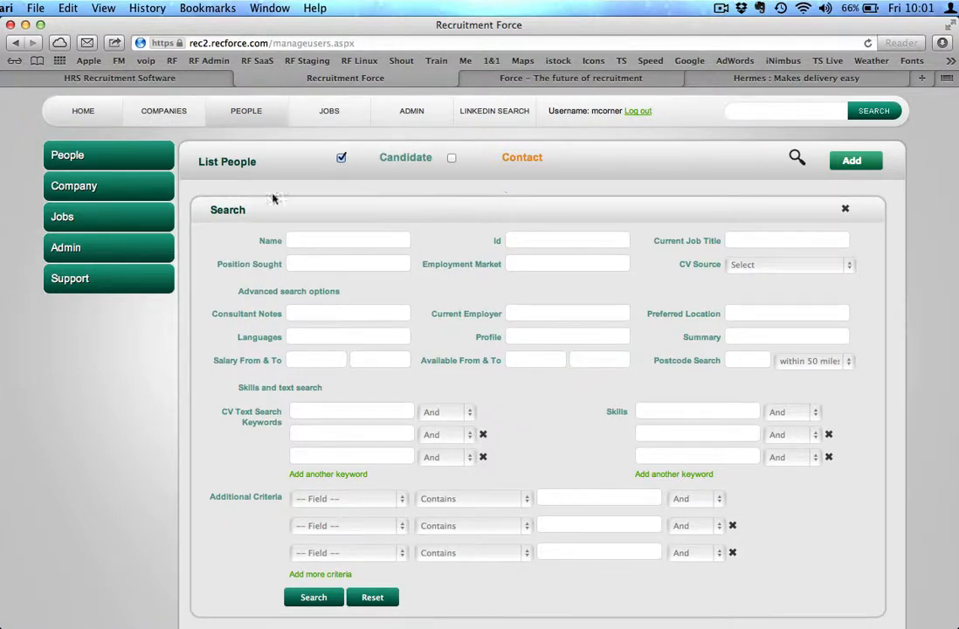
left_click(85, 158)
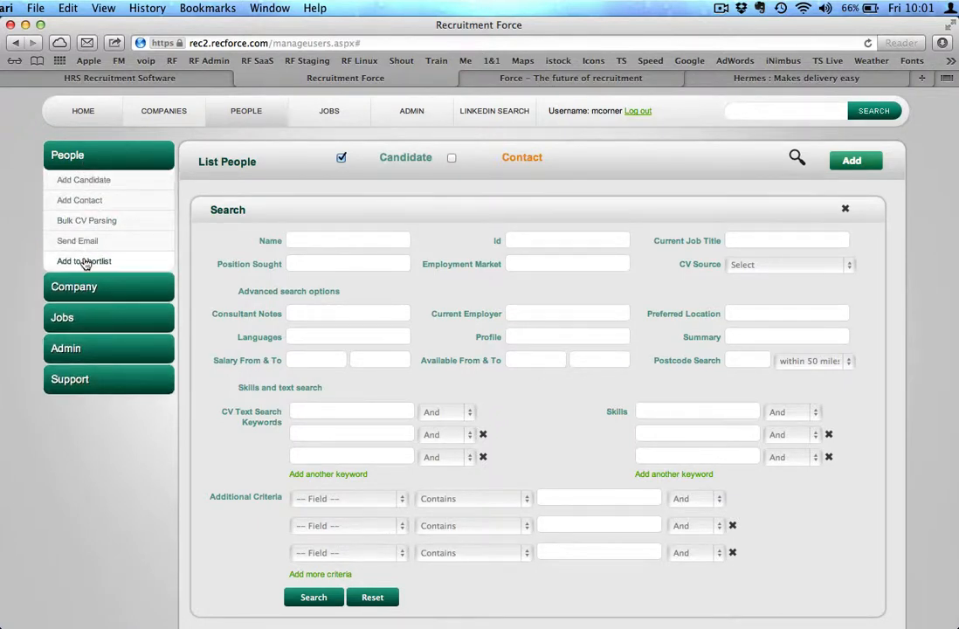
left_click(860, 161)
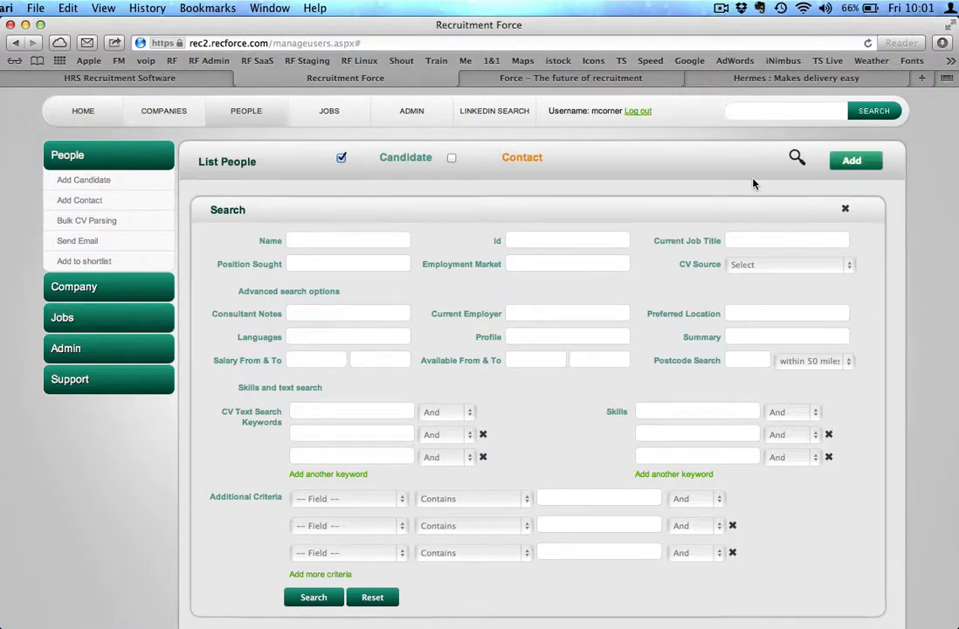
left_click(87, 182)
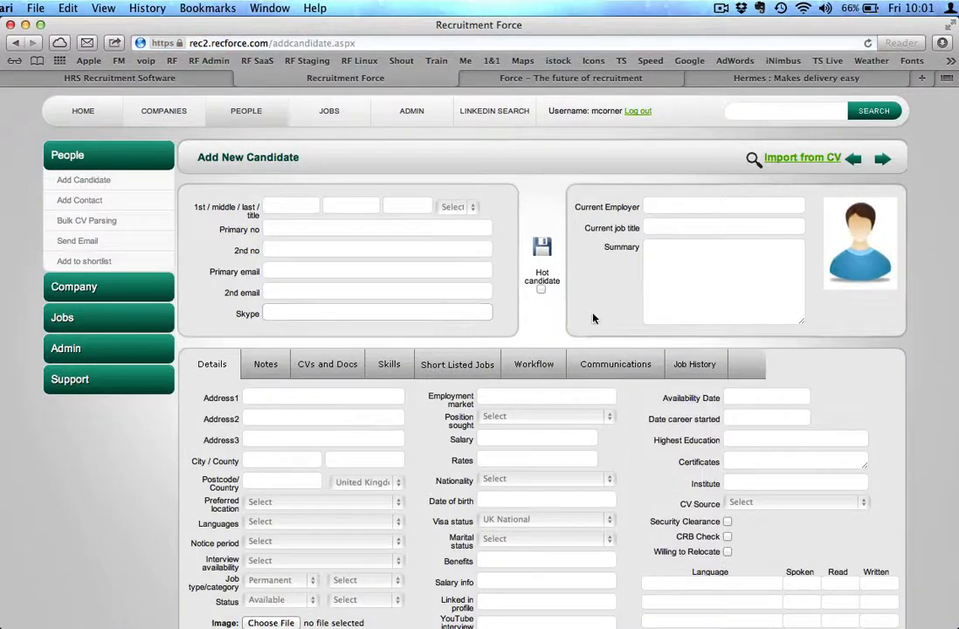
Open Import from CV and set the culture to parse the CV to United Kingdom
scroll(586, 328, "down", 2)
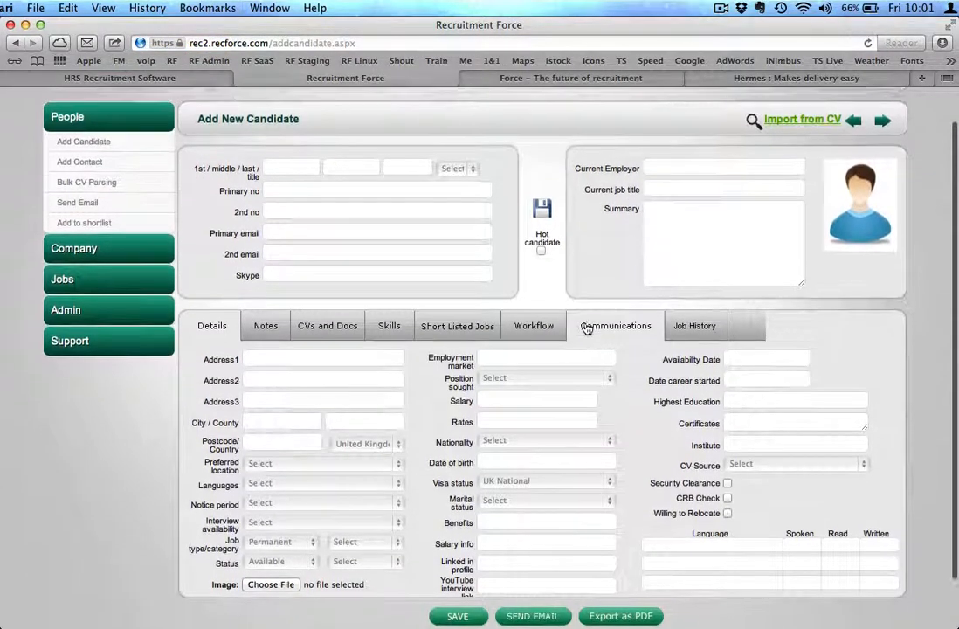
scroll(603, 306, "up", 2)
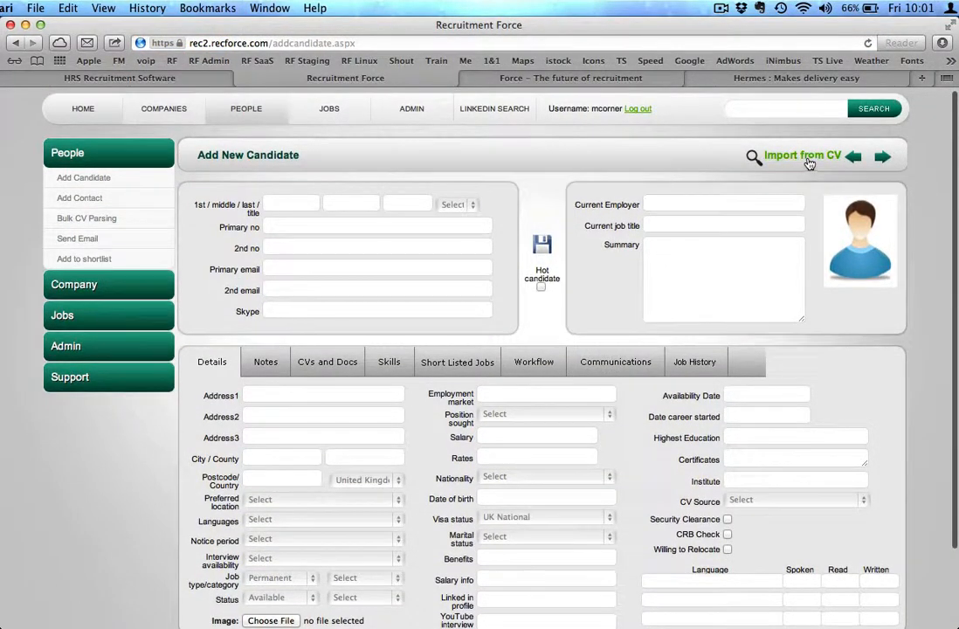
left_click(808, 160)
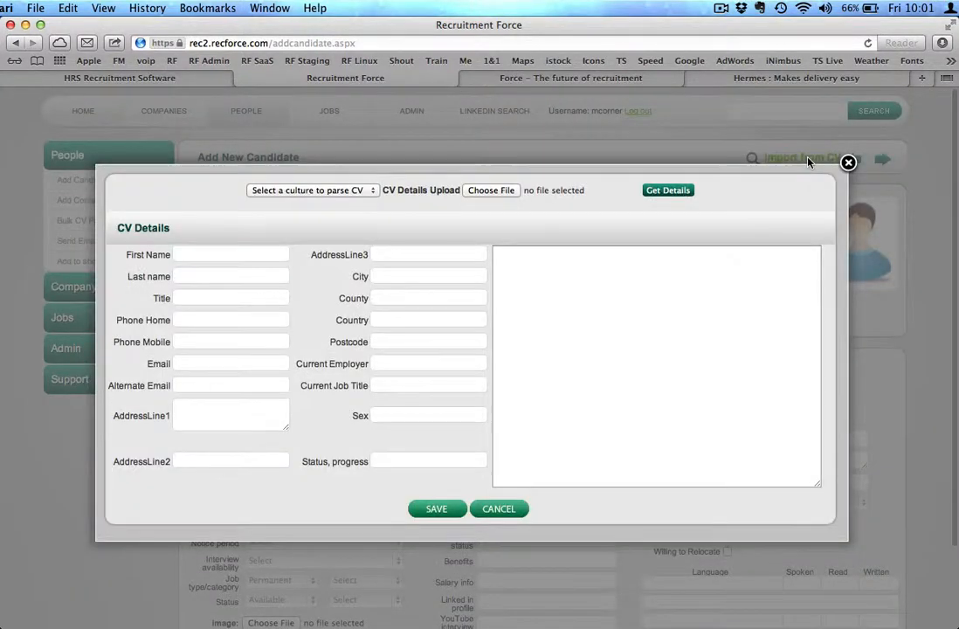
left_click(347, 194)
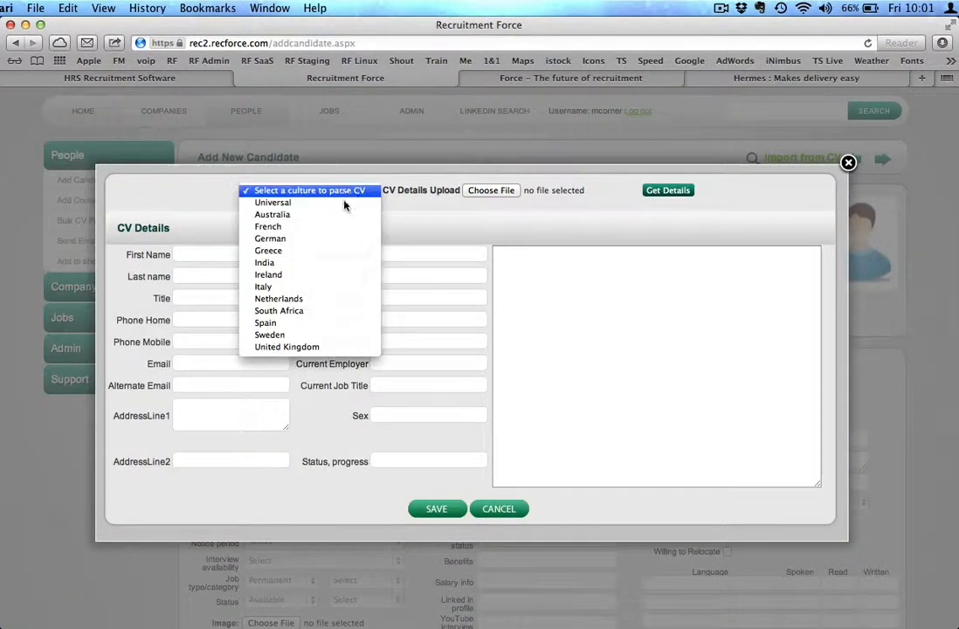
left_click(332, 347)
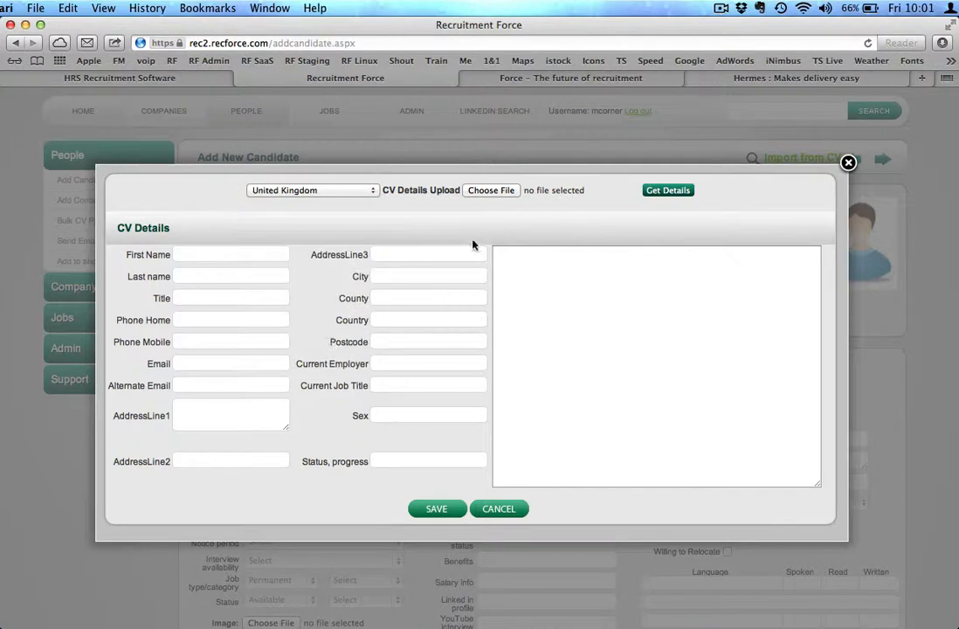
Upload a candidate's .doc CV from the CVs & Candidate images folder and get its parsed details
left_click(490, 191)
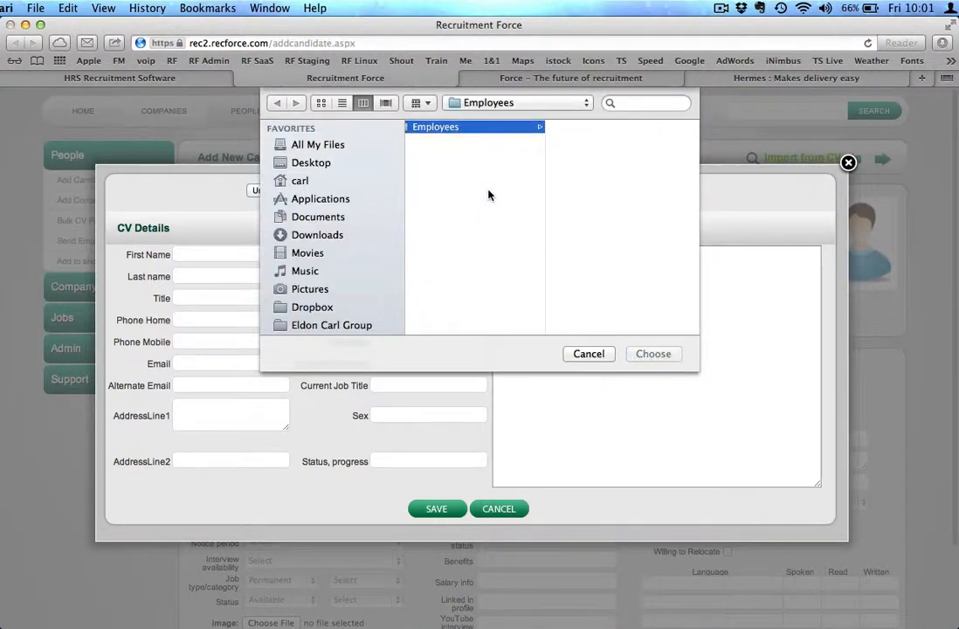
scroll(475, 246, "left", 5)
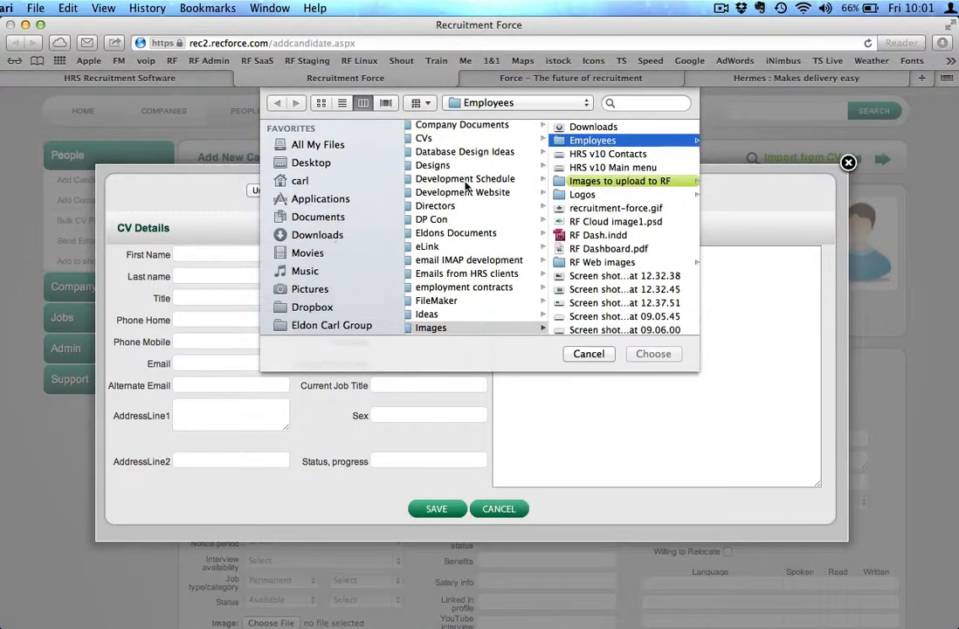
left_click(438, 140)
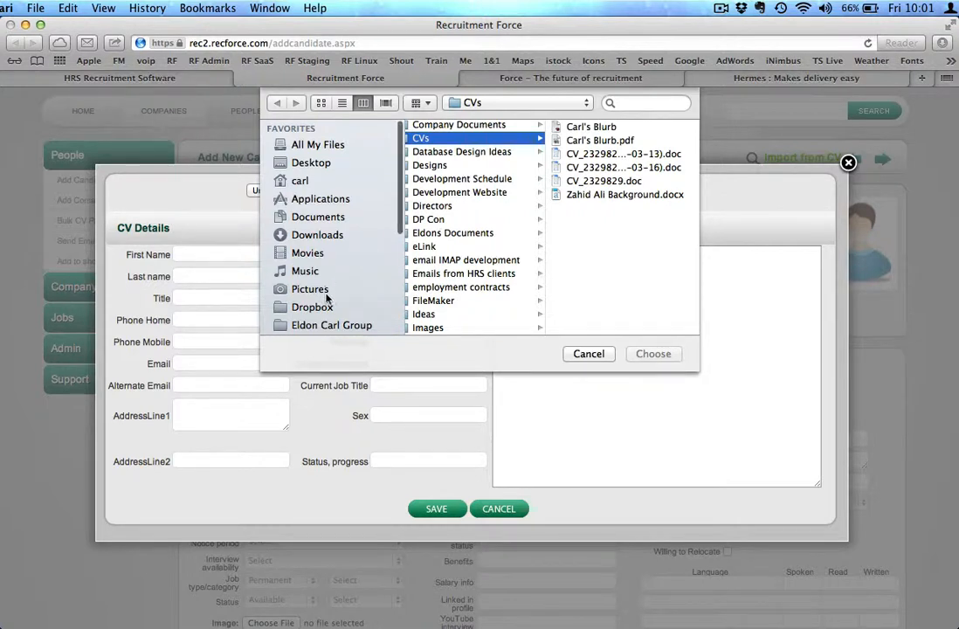
left_click(326, 327)
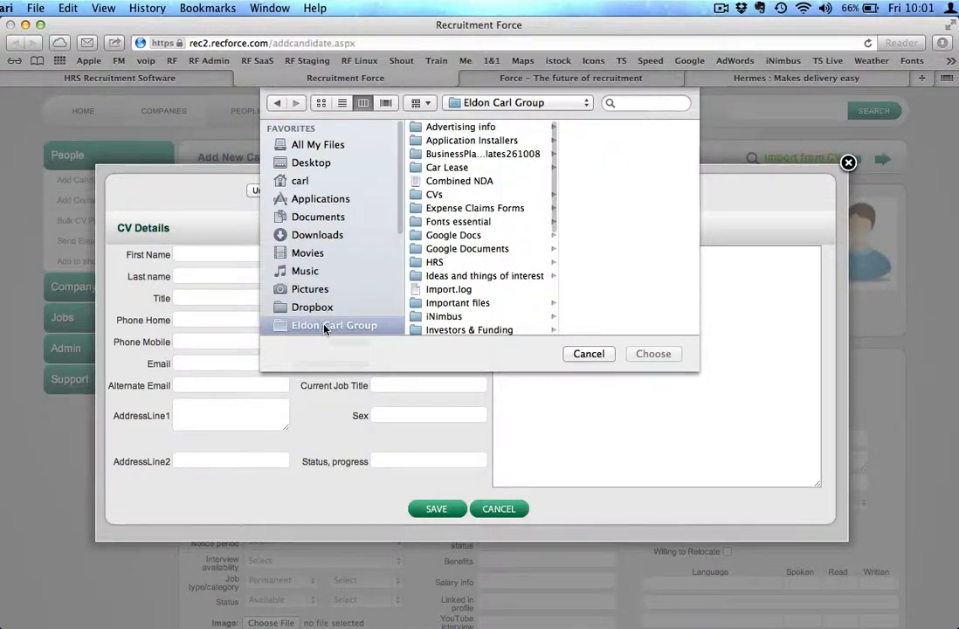
left_click(422, 194)
left_click(612, 128)
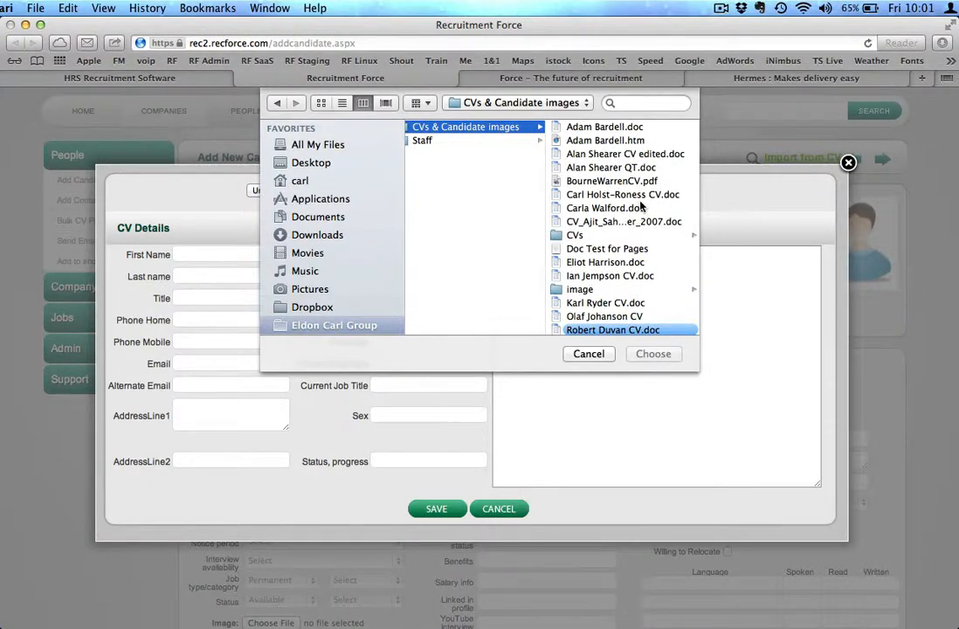
double_click(602, 131)
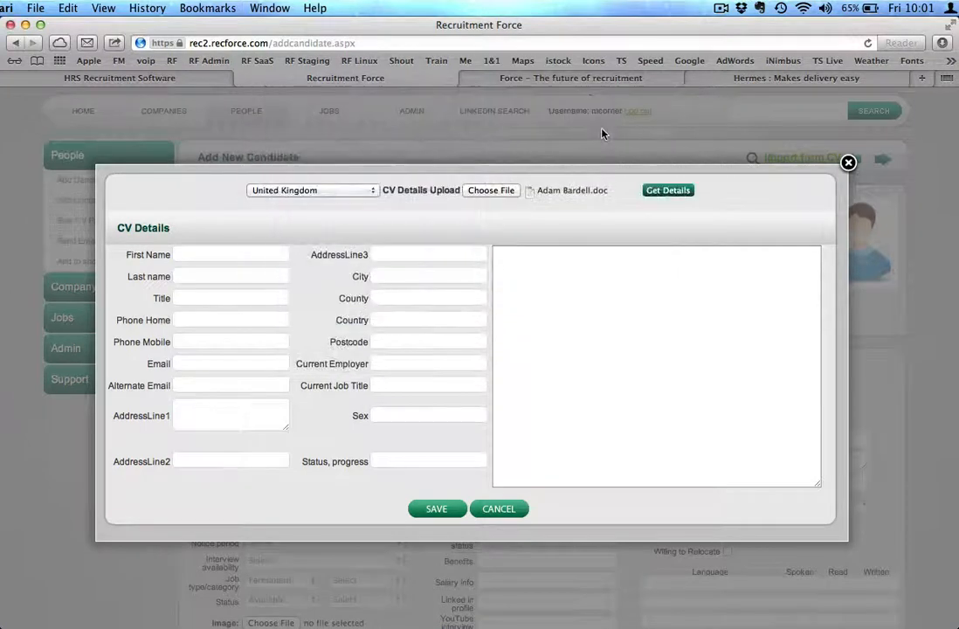
left_click(668, 190)
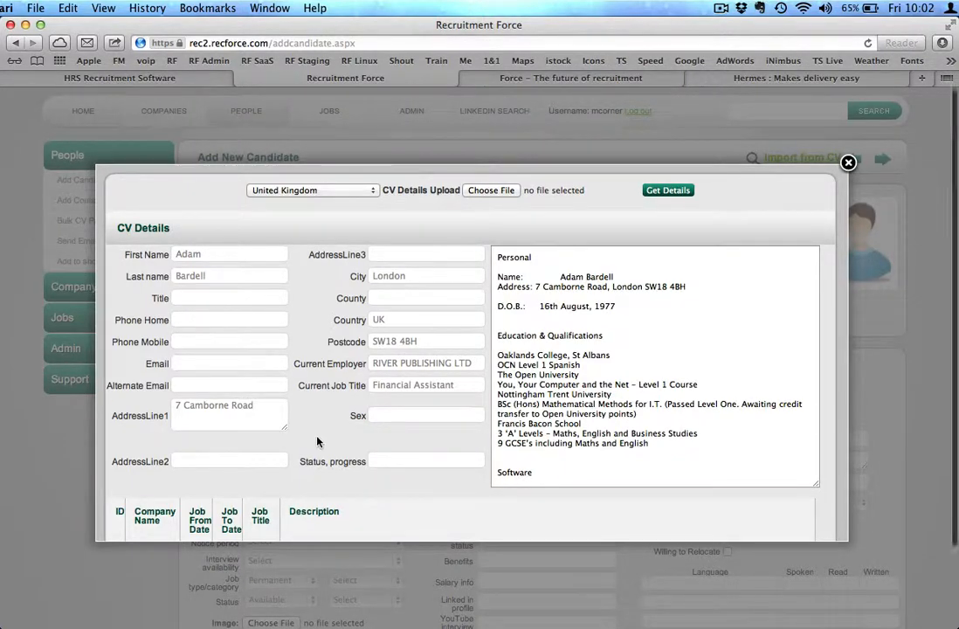
Examine the parsed CV fields, CV text and job history table
scroll(318, 441, "down", 3)
scroll(317, 437, "up", 3)
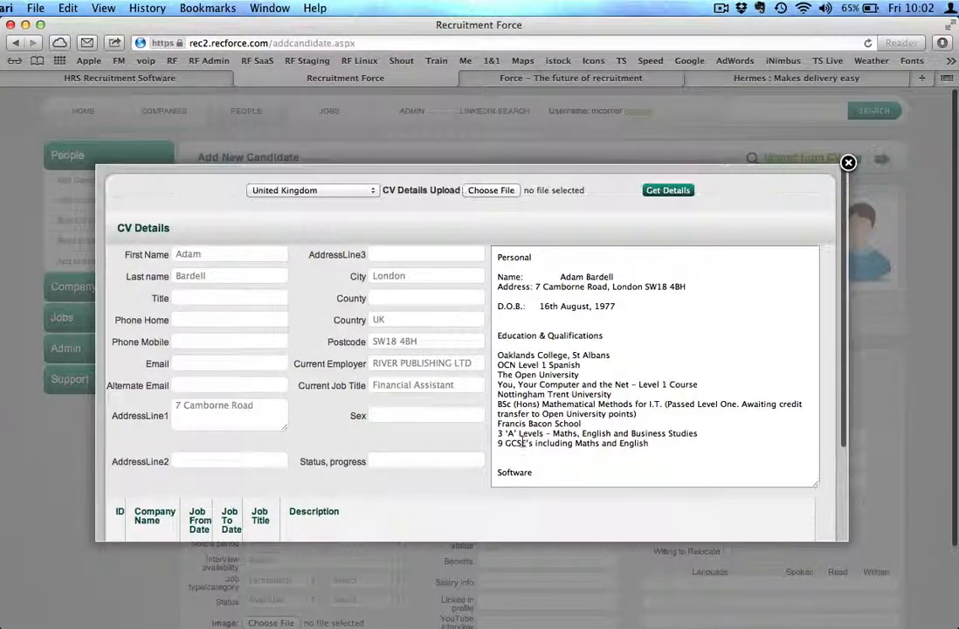
left_click_drag(532, 413, 630, 435)
left_click(569, 410)
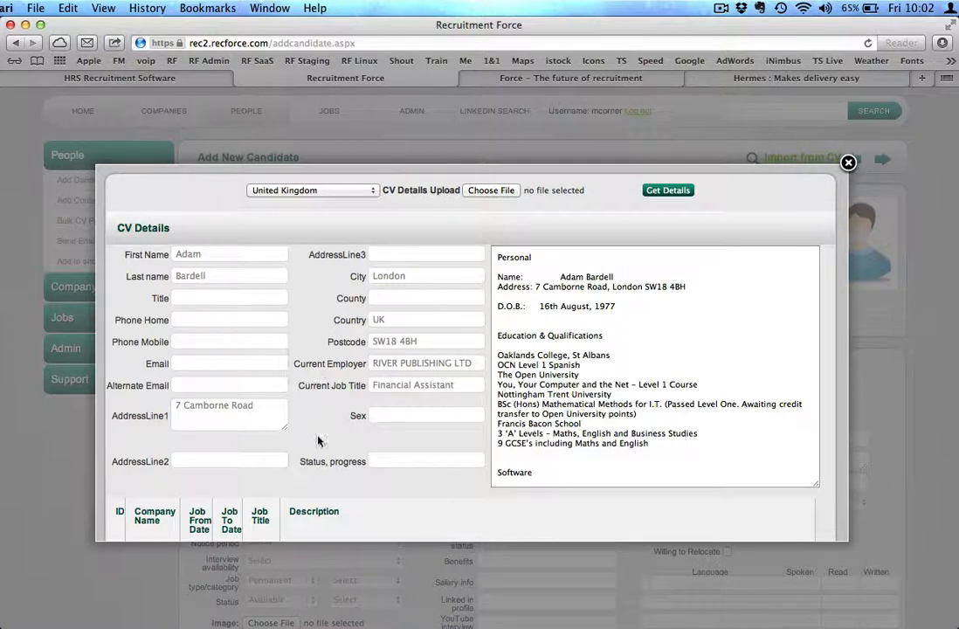
scroll(318, 373, "down", 3)
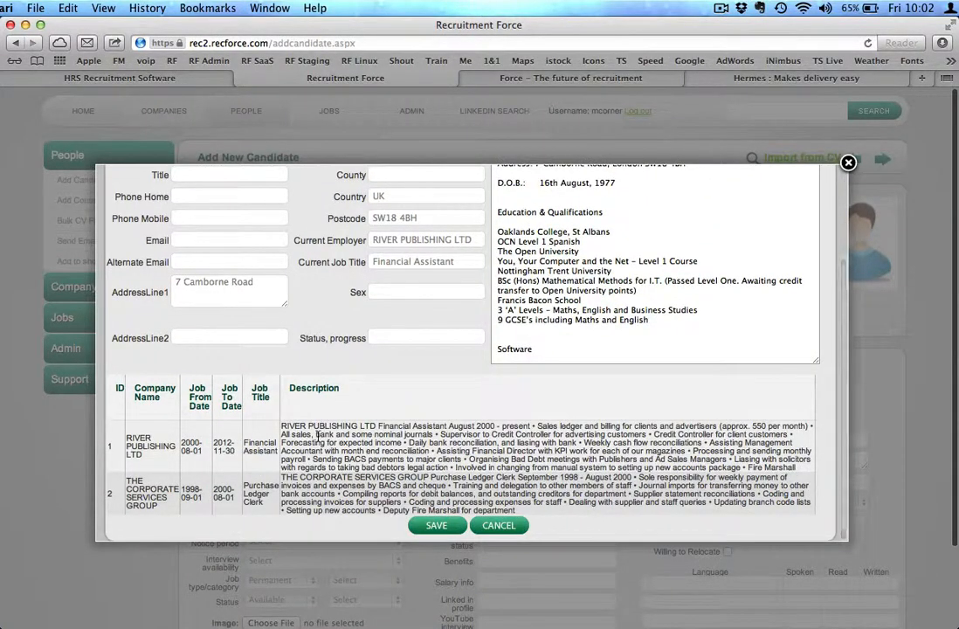
scroll(366, 474, "up", 1)
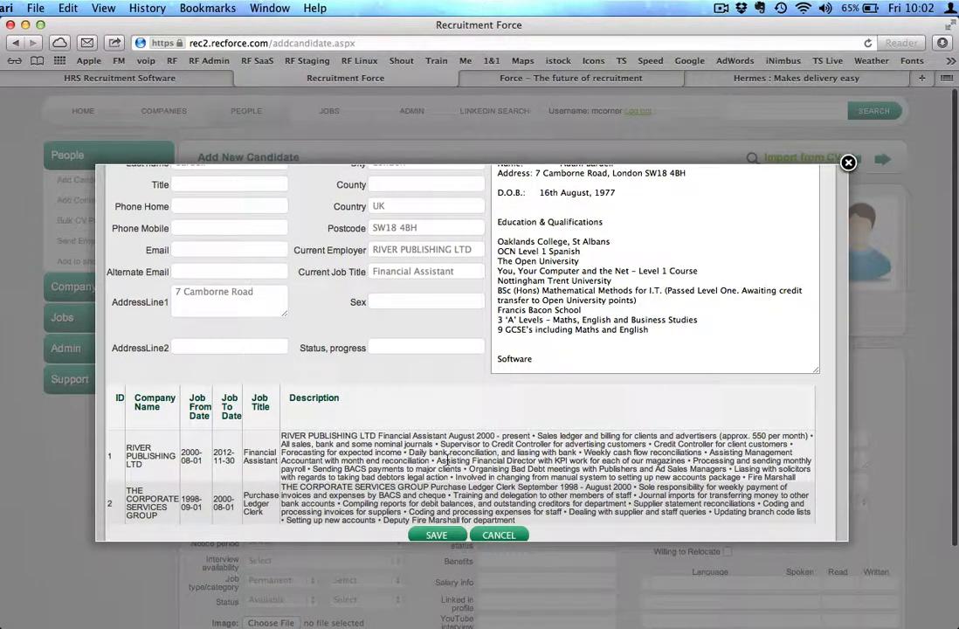
Save the new candidate created from the parsed CV
scroll(447, 460, "down", 1)
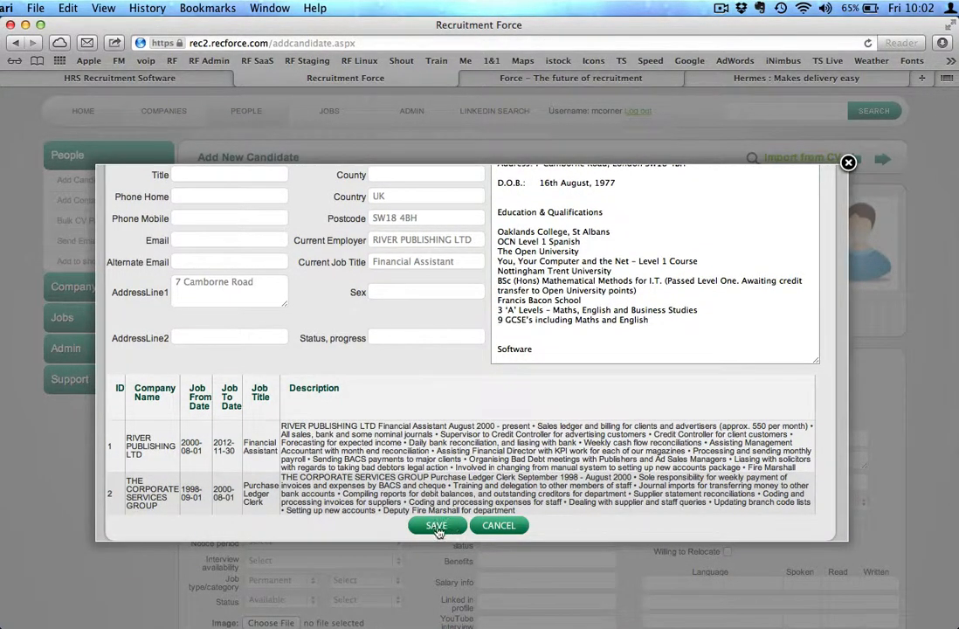
left_click(437, 525)
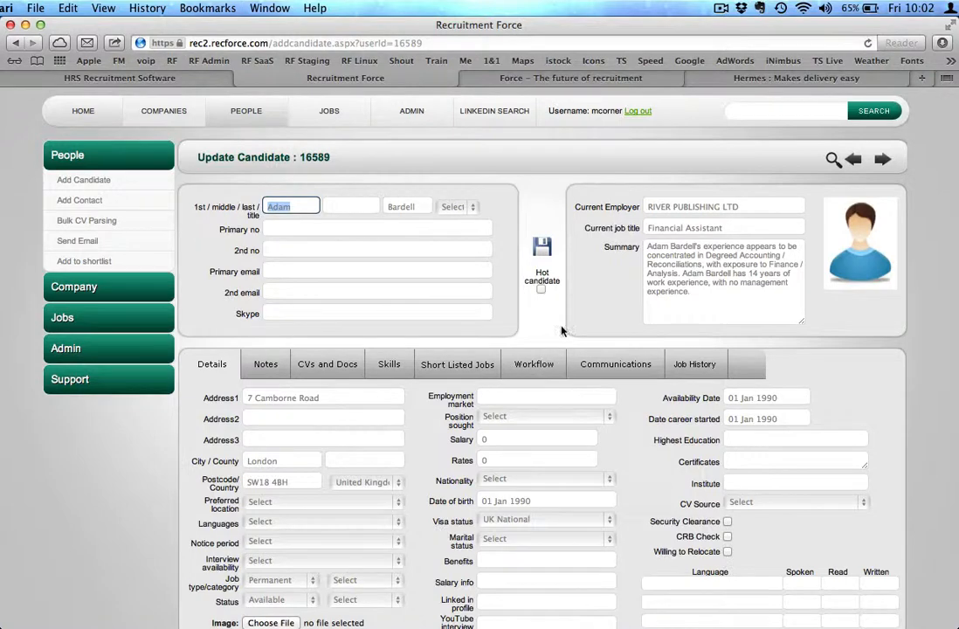
Examine the candidate's stored CV text and documents on the CVs and Docs tab
left_click(331, 367)
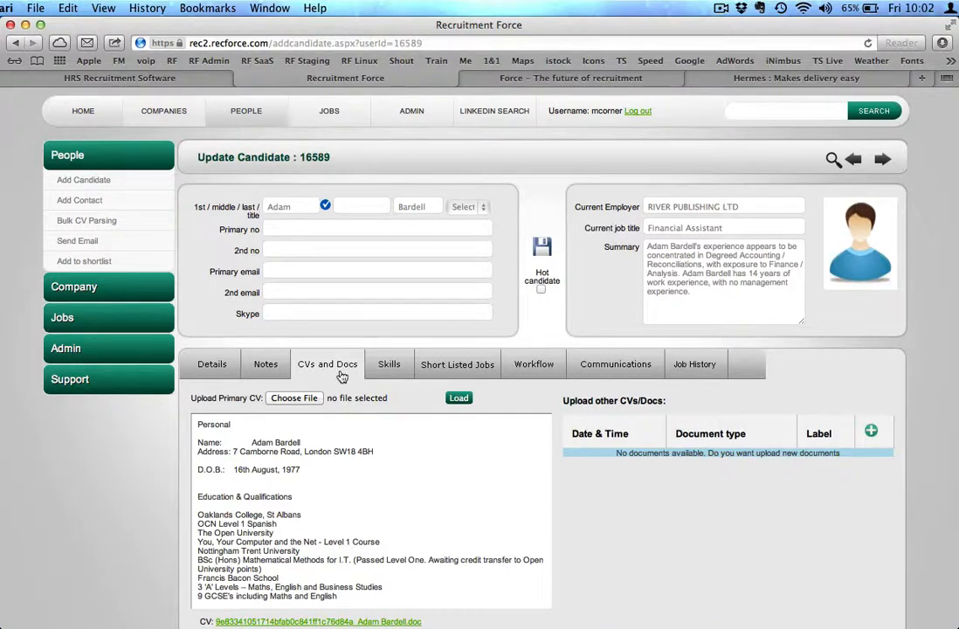
scroll(577, 454, "down", 3)
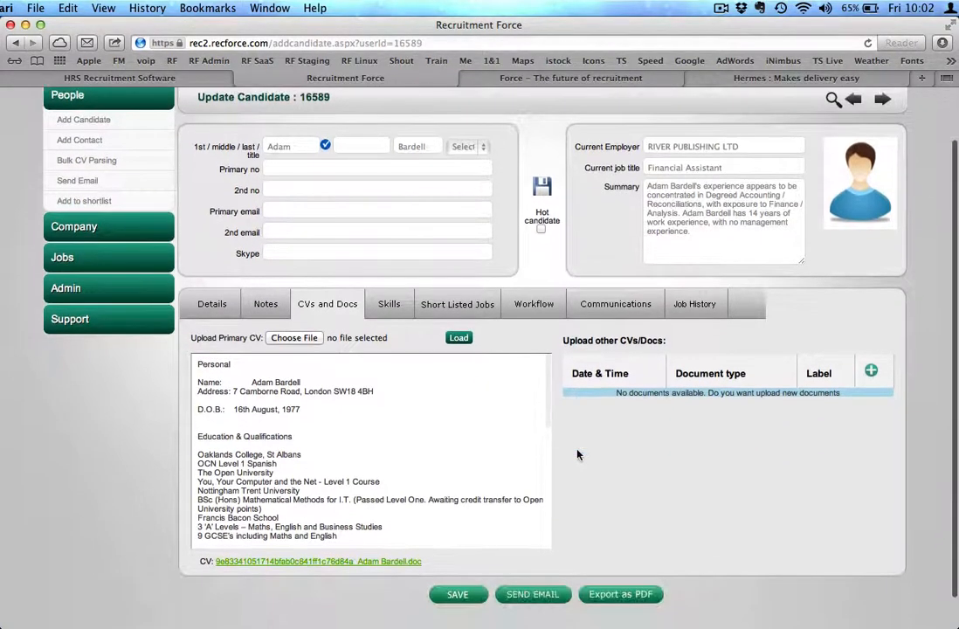
right_click(322, 456)
key("Escape")
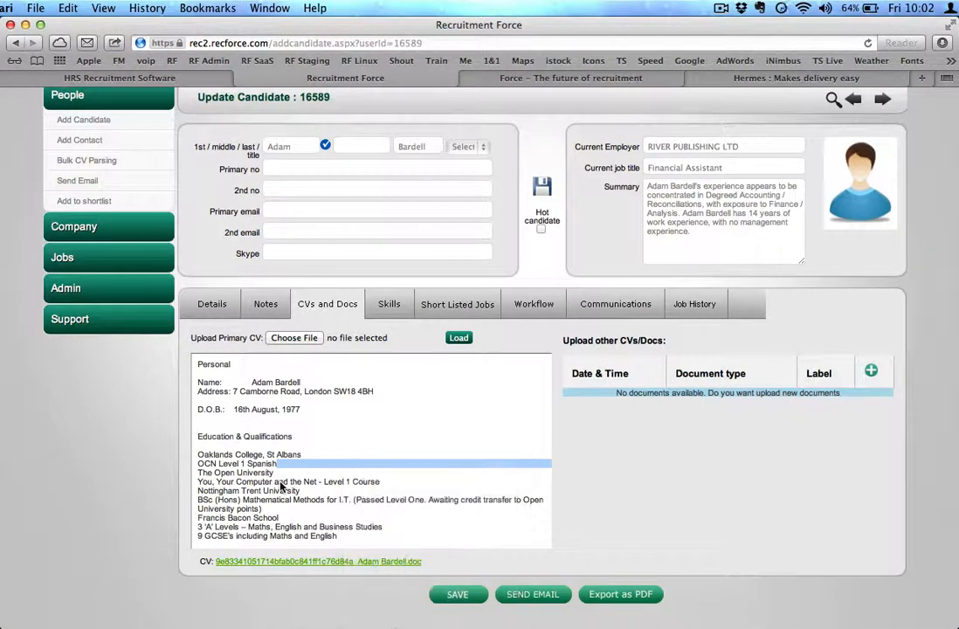
scroll(280, 483, "down", 3)
scroll(280, 482, "down", 6)
scroll(281, 483, "up", 8)
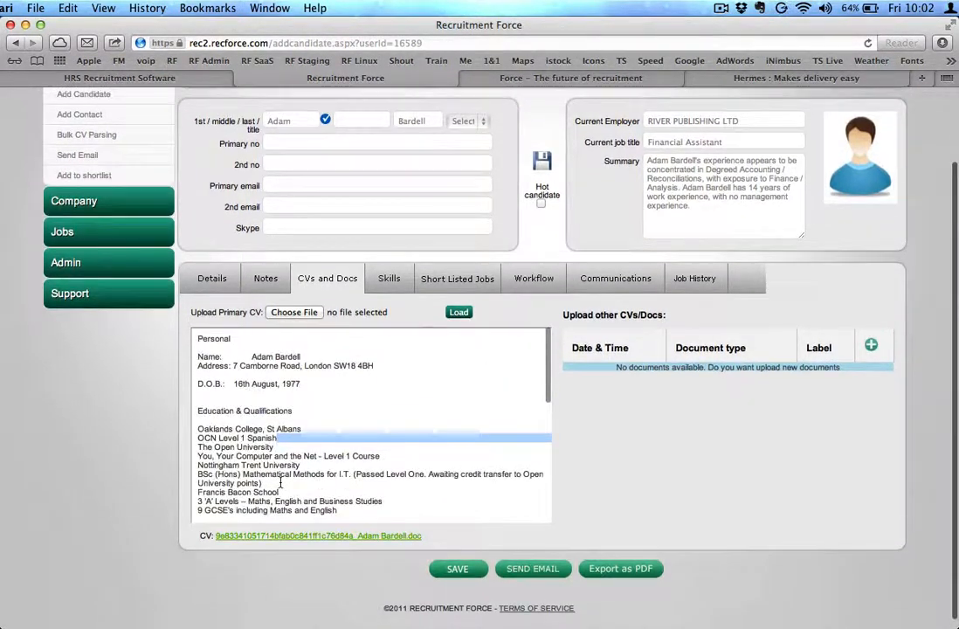
left_click(330, 535)
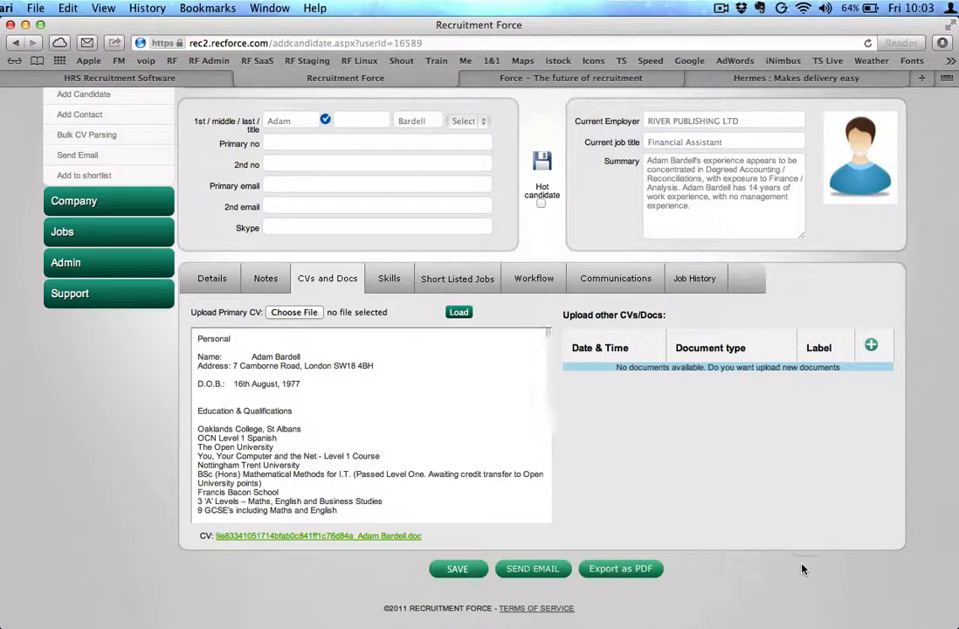
left_click(872, 348)
scroll(606, 201, "up", 3)
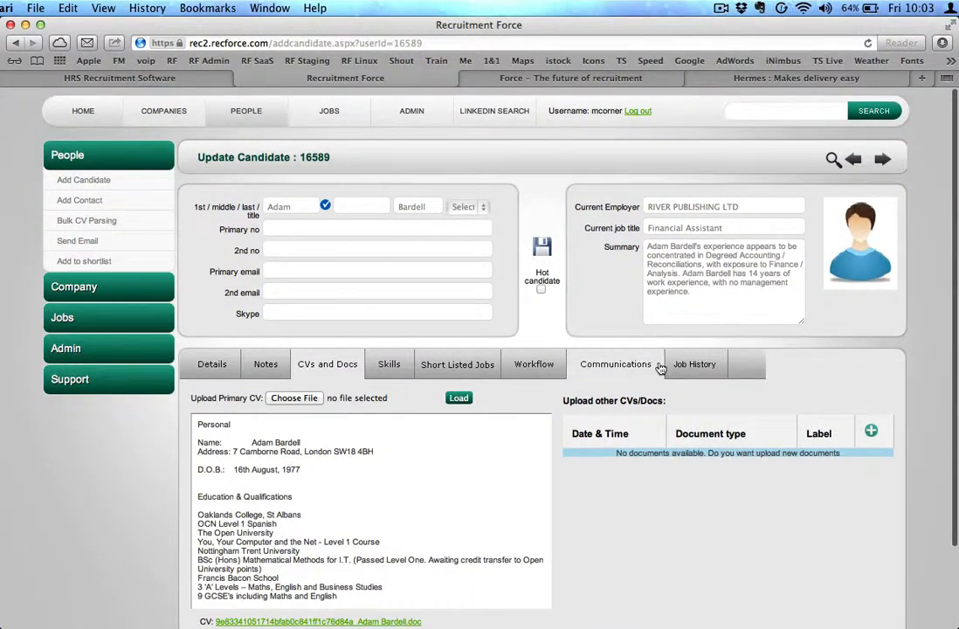
View the candidate's job history, then return to the Details tab
left_click(696, 366)
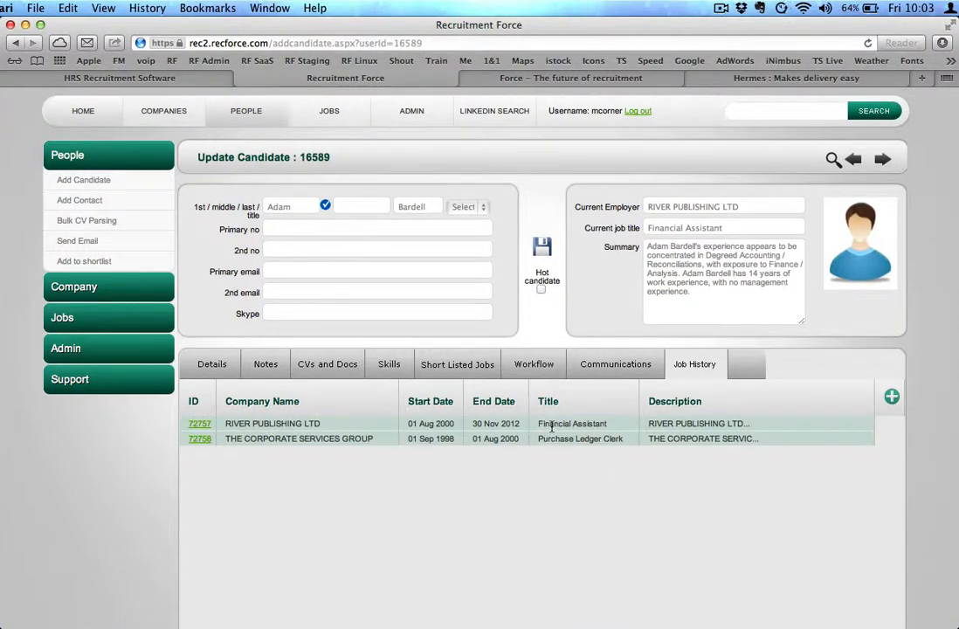
mouse_move(662, 427)
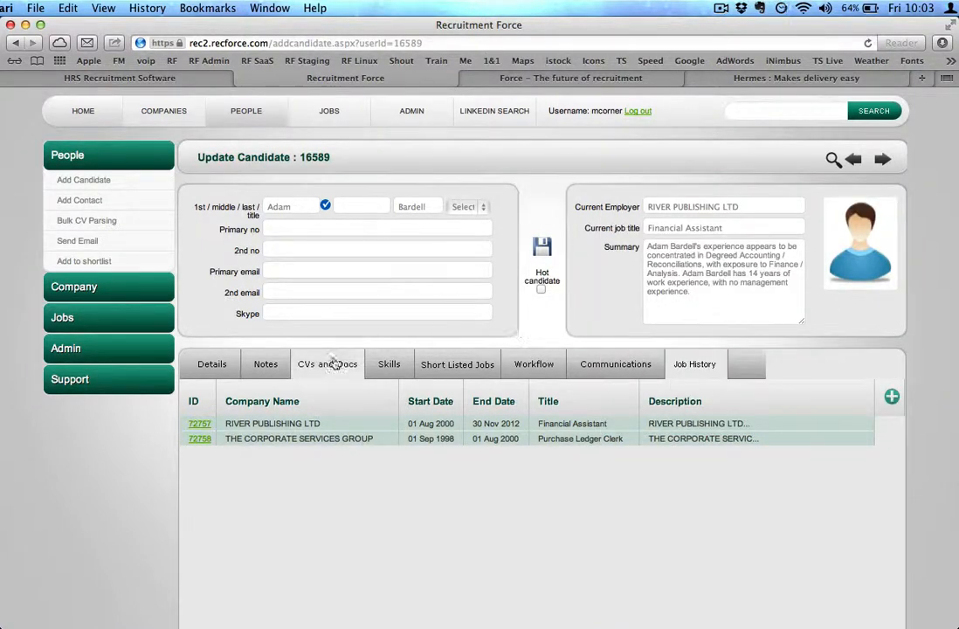
left_click(214, 365)
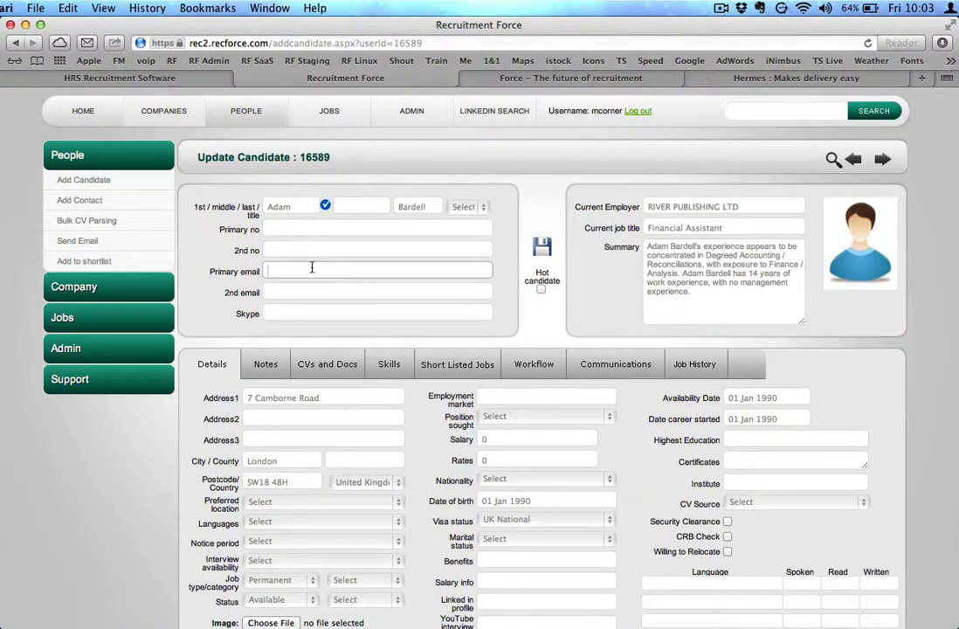
Enter the candidate's primary e-mail address and save the record
type("te")
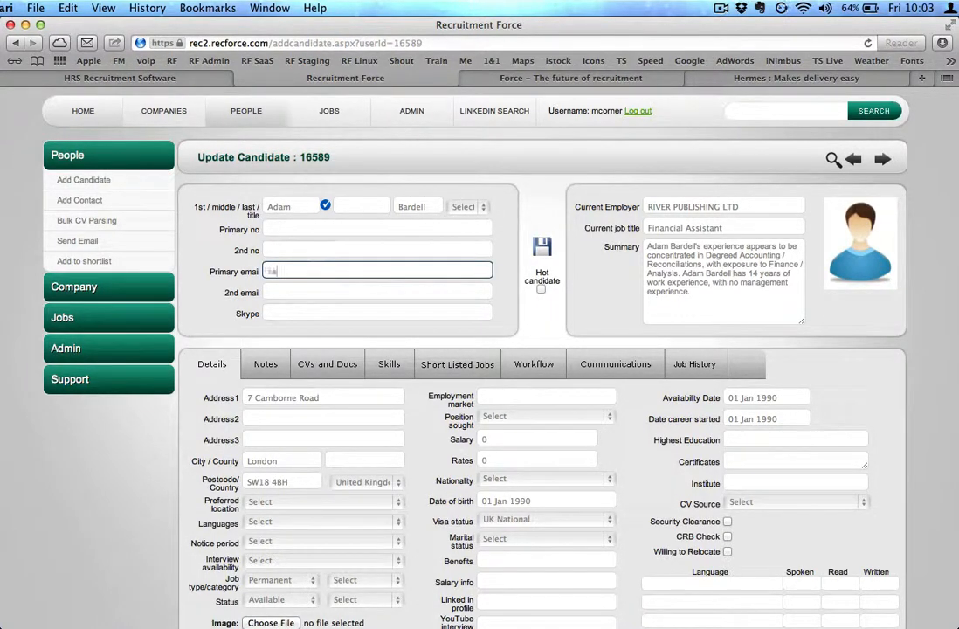
key("BackSpace")
key("BackSpace")
key("BackSpace")
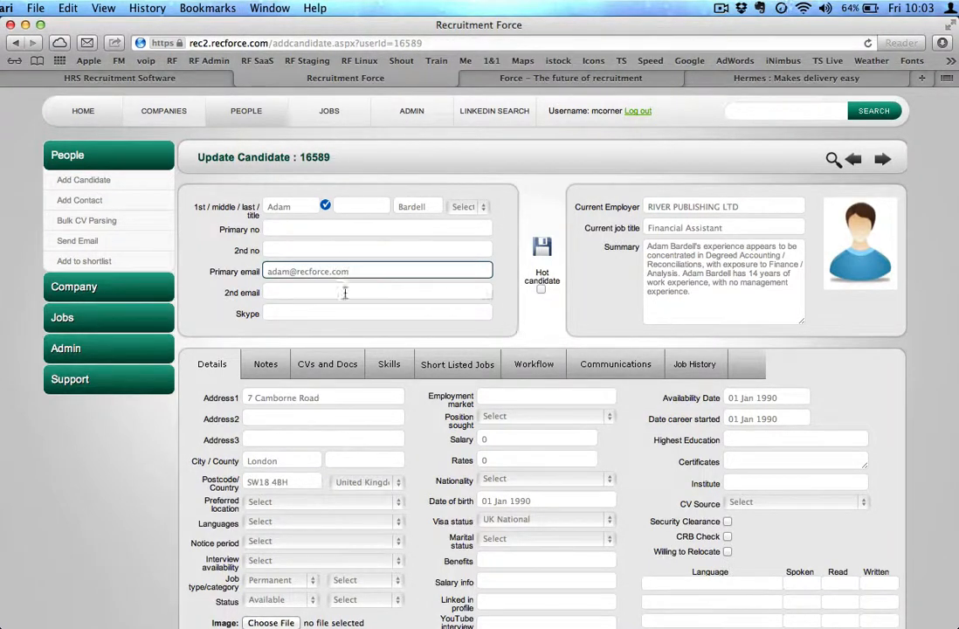
left_click(307, 227)
left_click(542, 248)
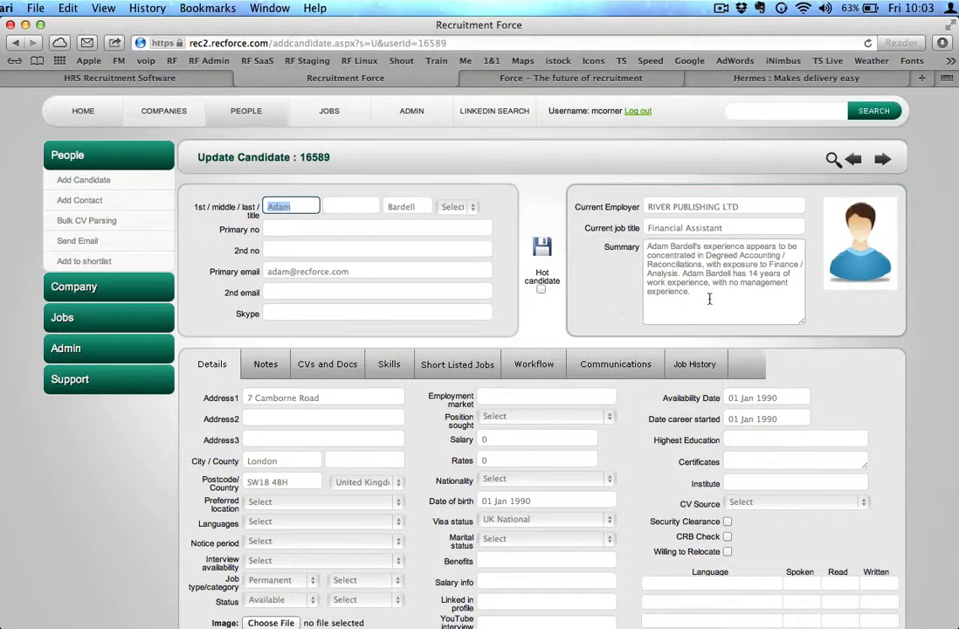
Export the candidate's profile as a PDF document
left_click_drag(708, 297, 645, 247)
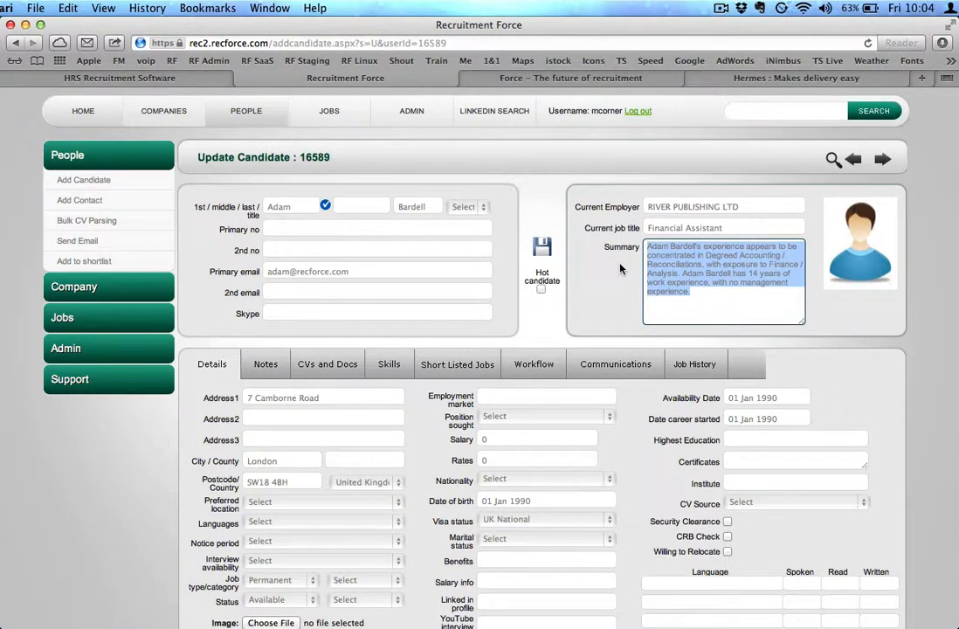
left_click(721, 296)
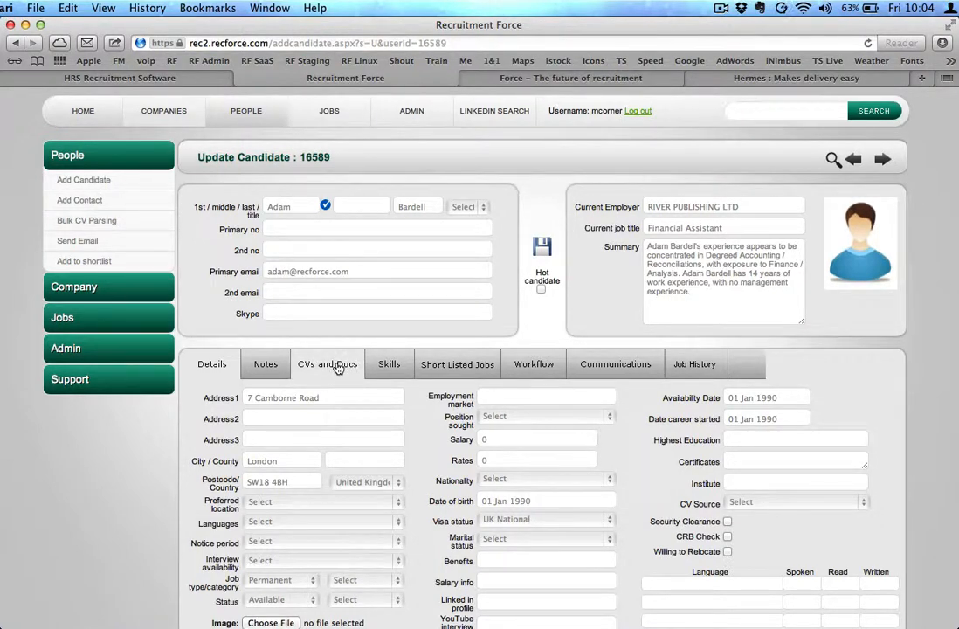
scroll(337, 368, "down", 3)
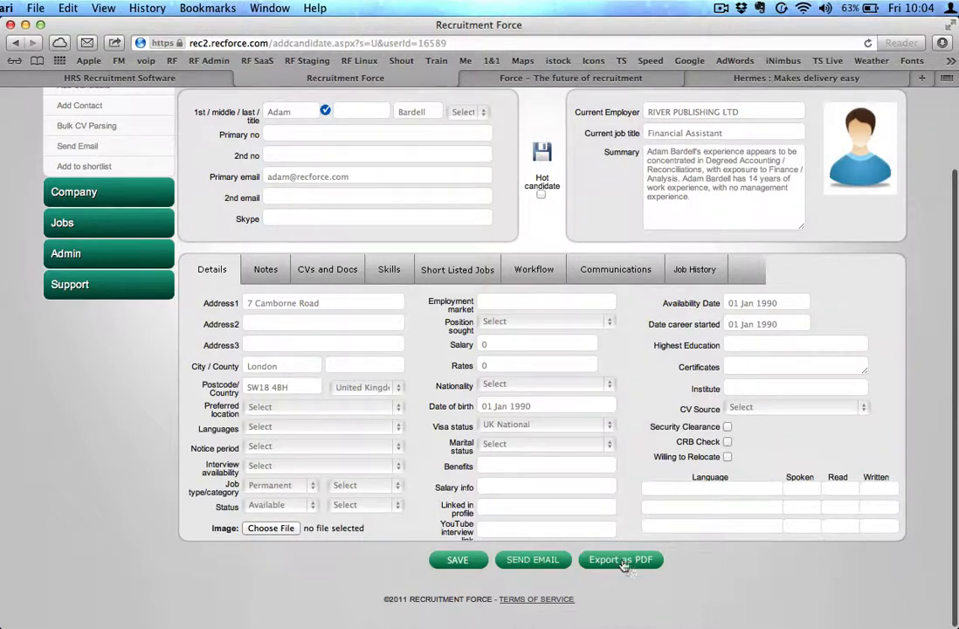
scroll(627, 564, "up", 2)
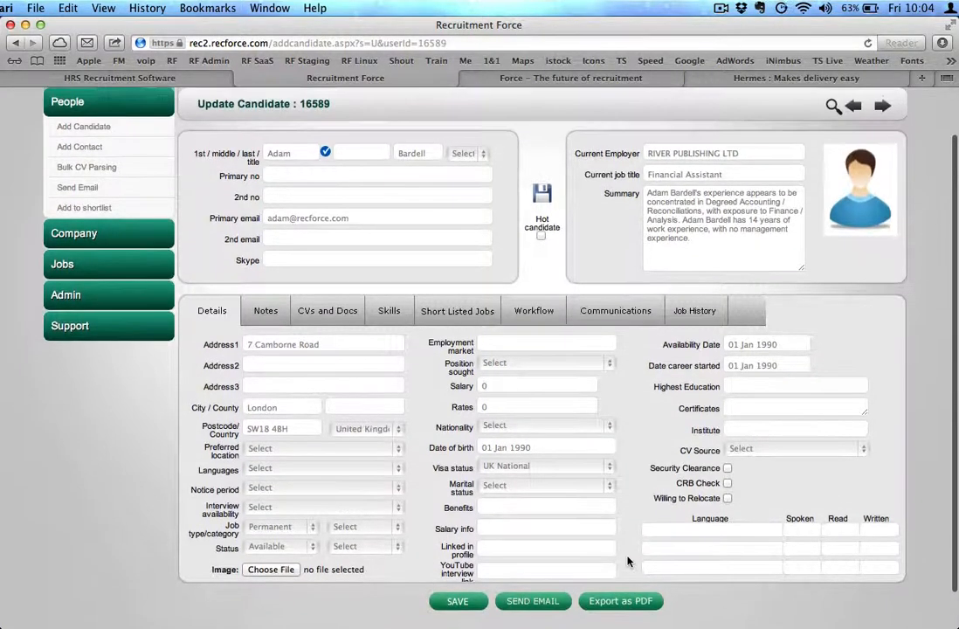
left_click(628, 608)
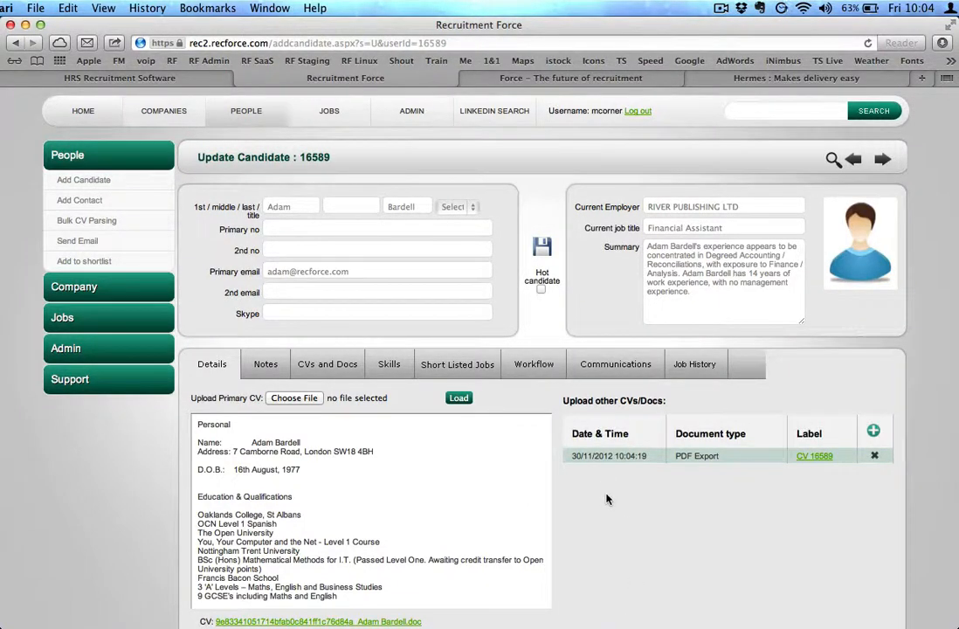
Open the exported CV PDF and read through its contents
left_click(814, 455)
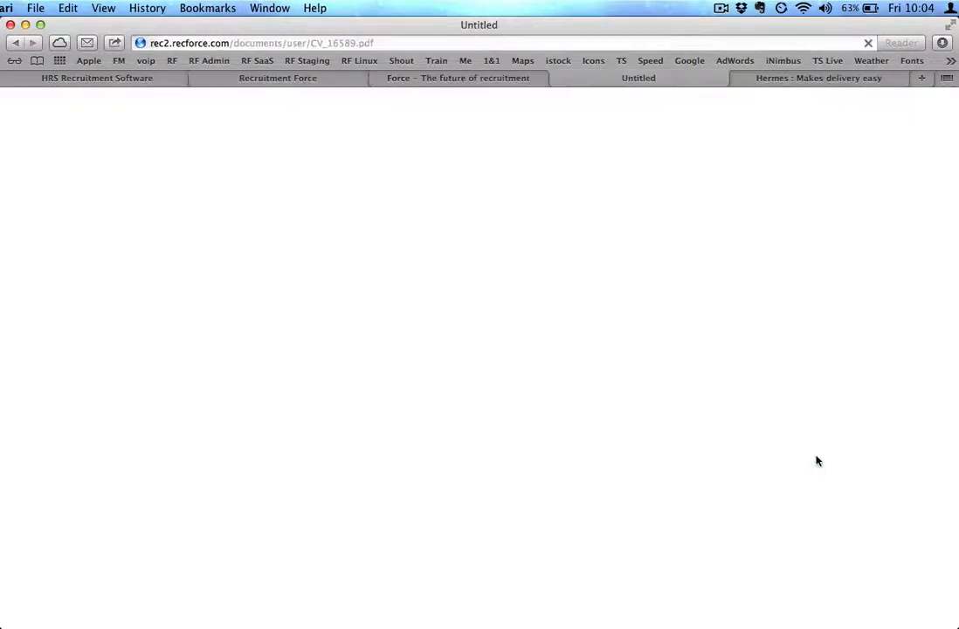
scroll(688, 448, "down", 2)
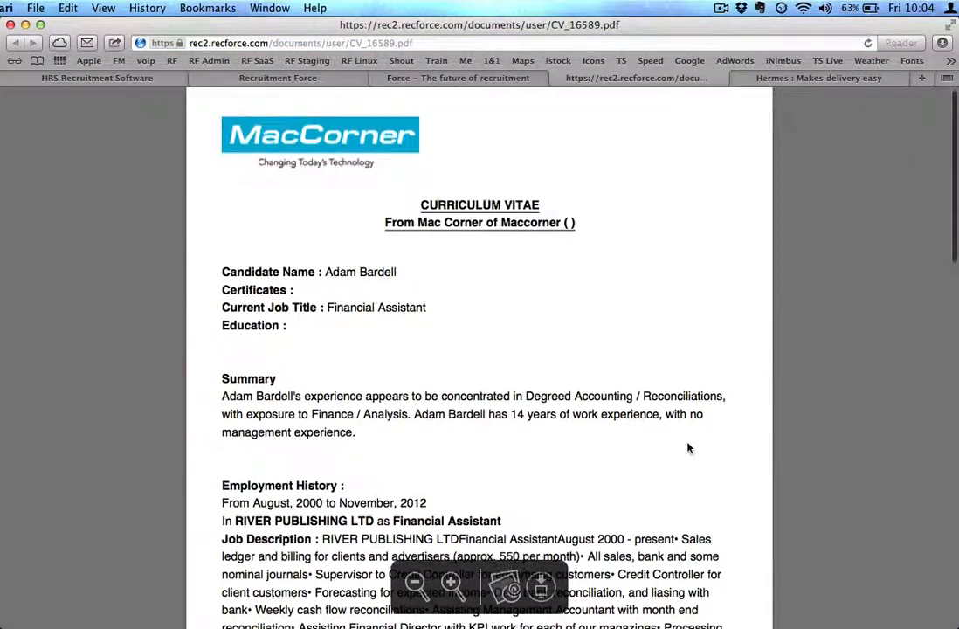
scroll(689, 448, "up", 2)
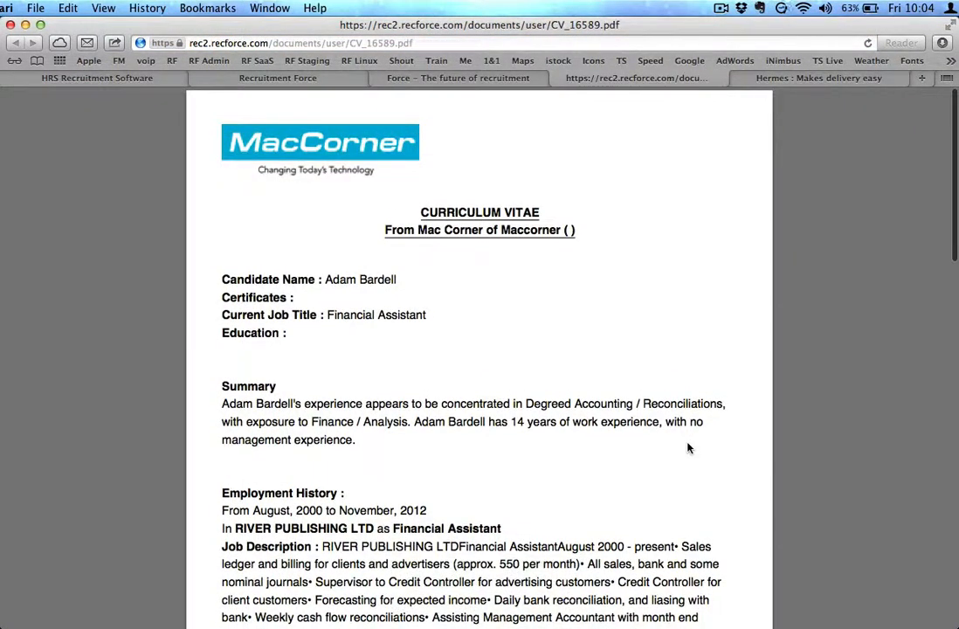
scroll(689, 448, "down", 10)
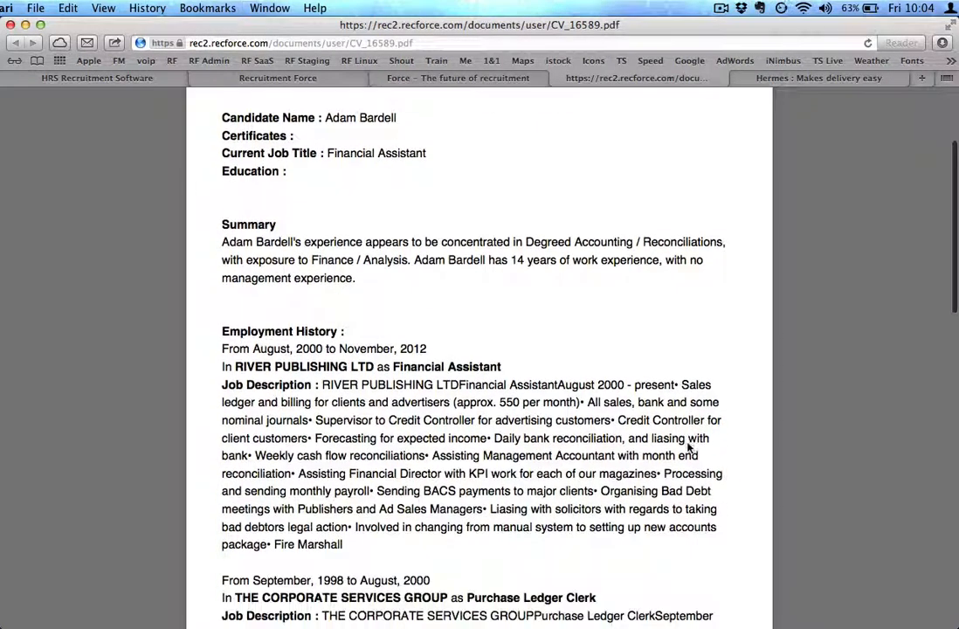
scroll(689, 448, "down", 10)
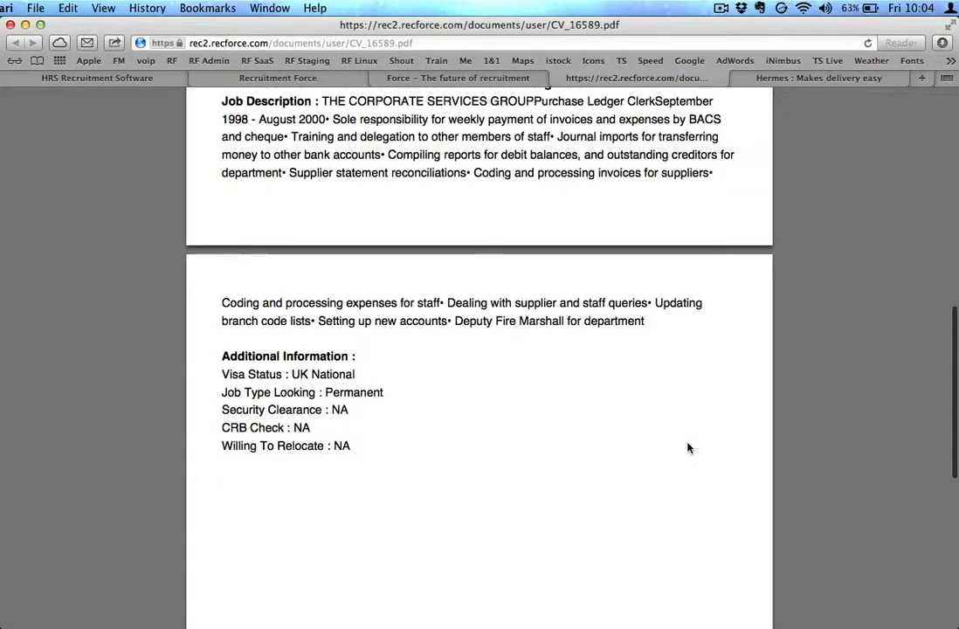
scroll(688, 448, "up", 5)
scroll(688, 448, "up", 15)
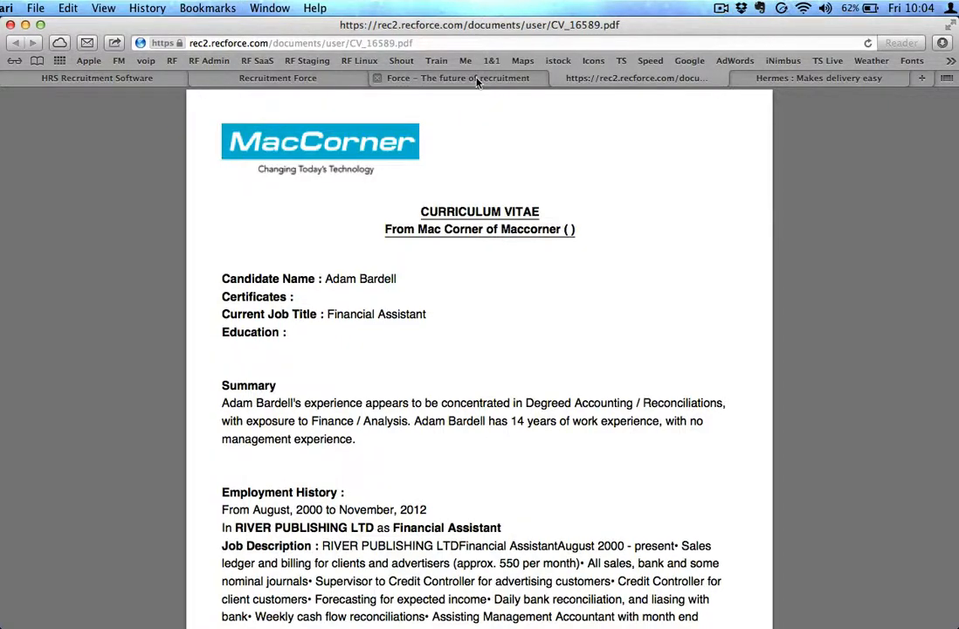
Return to the Recruitment Force tab and open the list of people
left_click(281, 77)
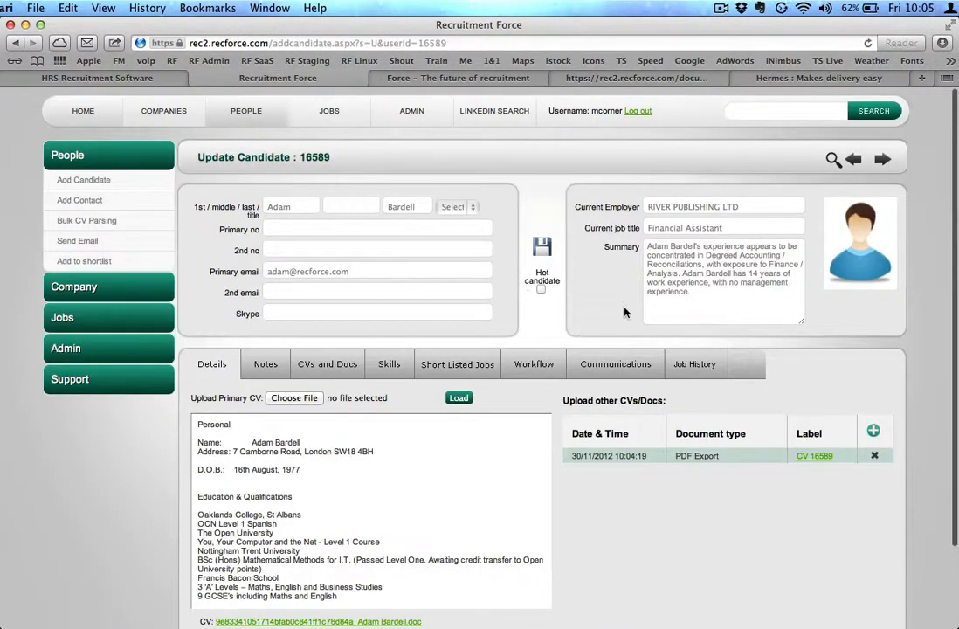
scroll(626, 312, "down", 2)
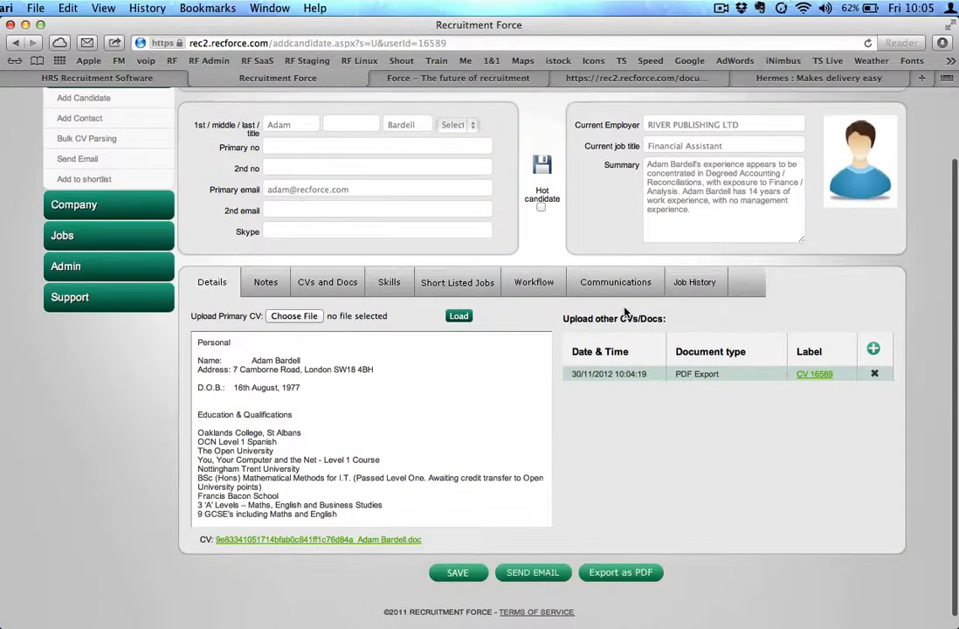
scroll(562, 213, "up", 2)
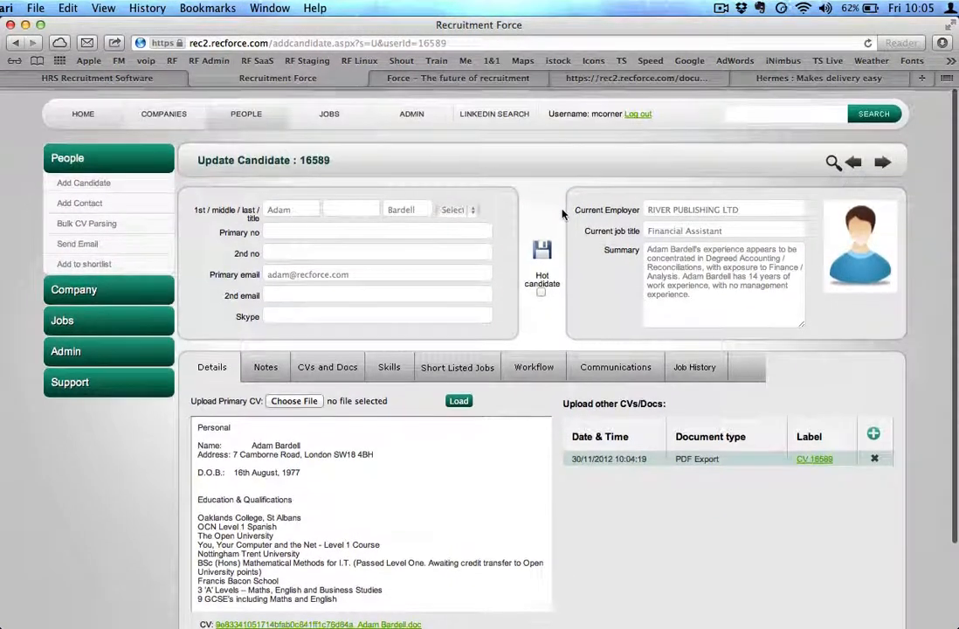
left_click(241, 108)
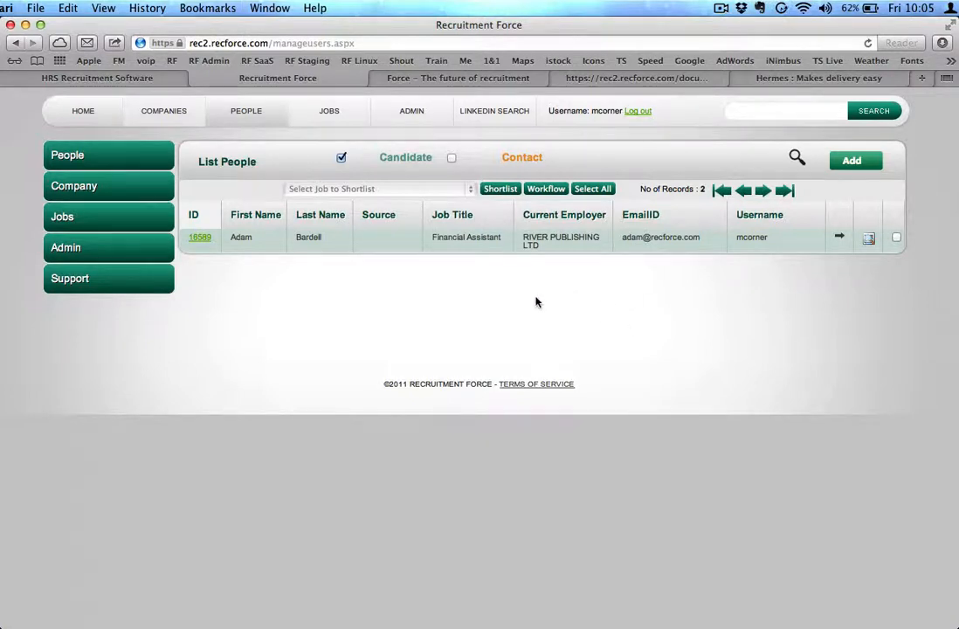
Open the Bulk CV Parsing page from the People section
left_click(129, 161)
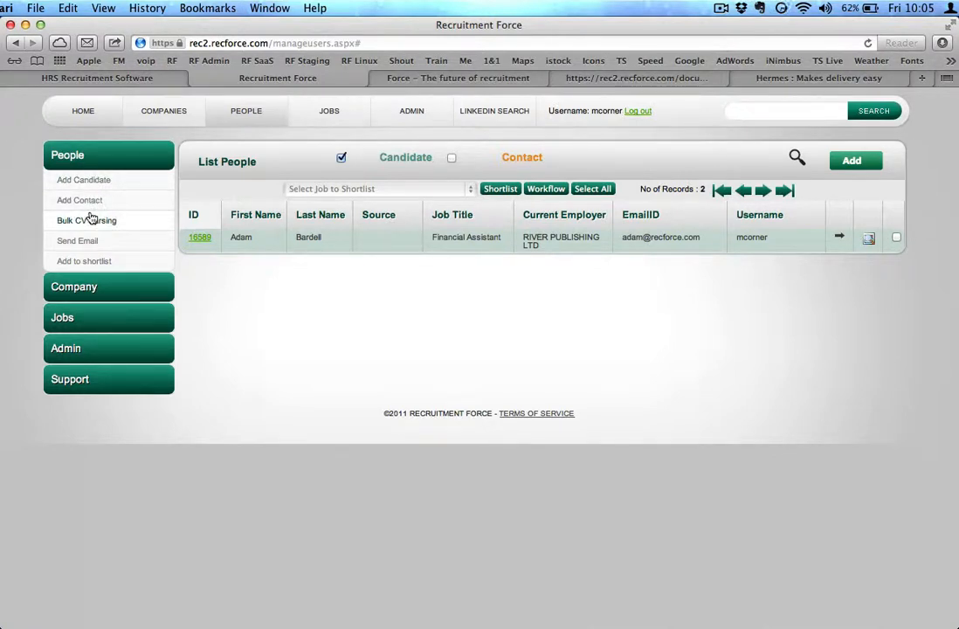
left_click(856, 162)
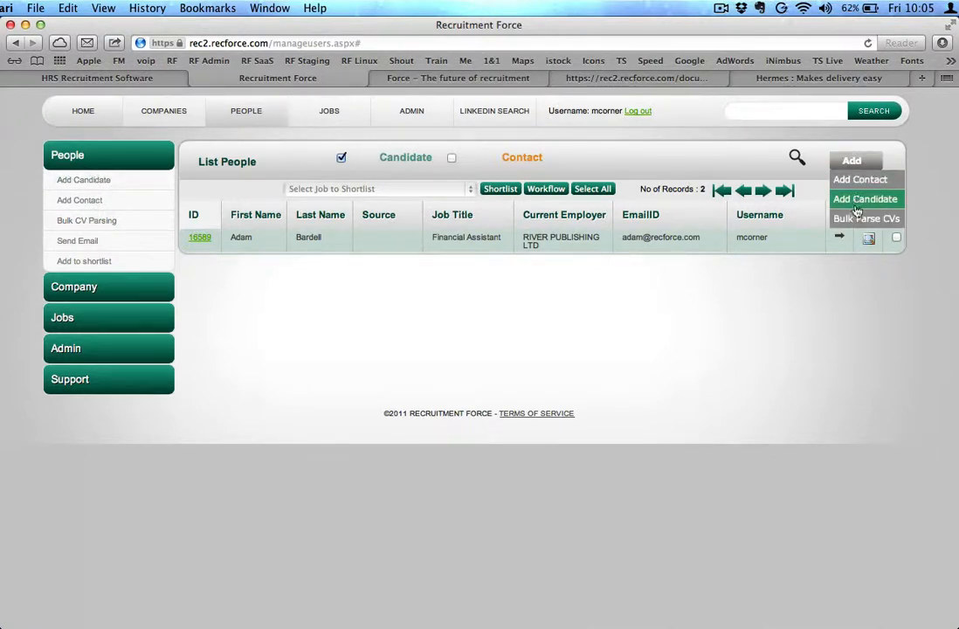
left_click(94, 219)
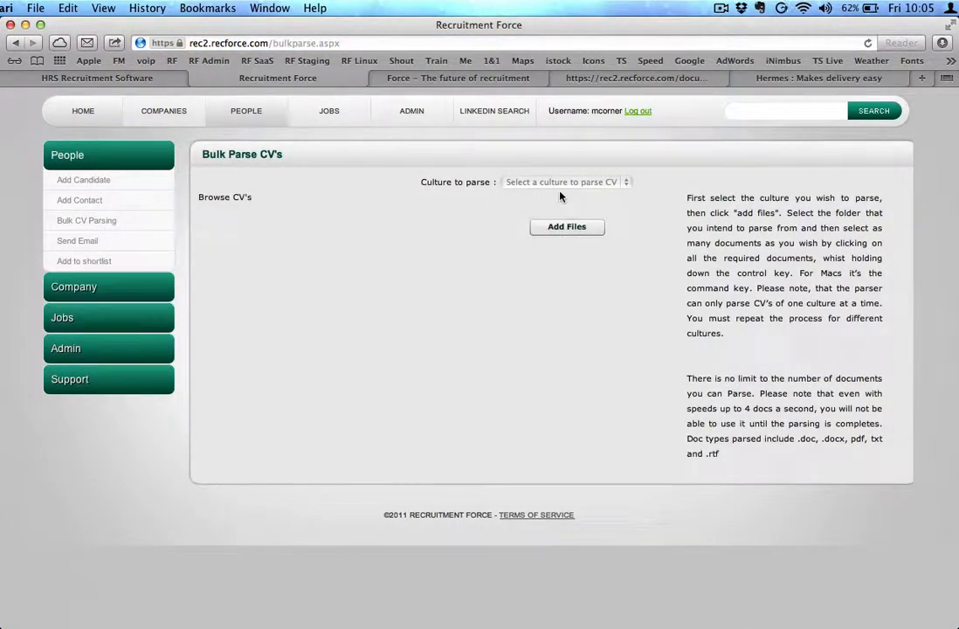
Set the culture to parse to United Kingdom and open the dialog for adding CV files
left_click(583, 183)
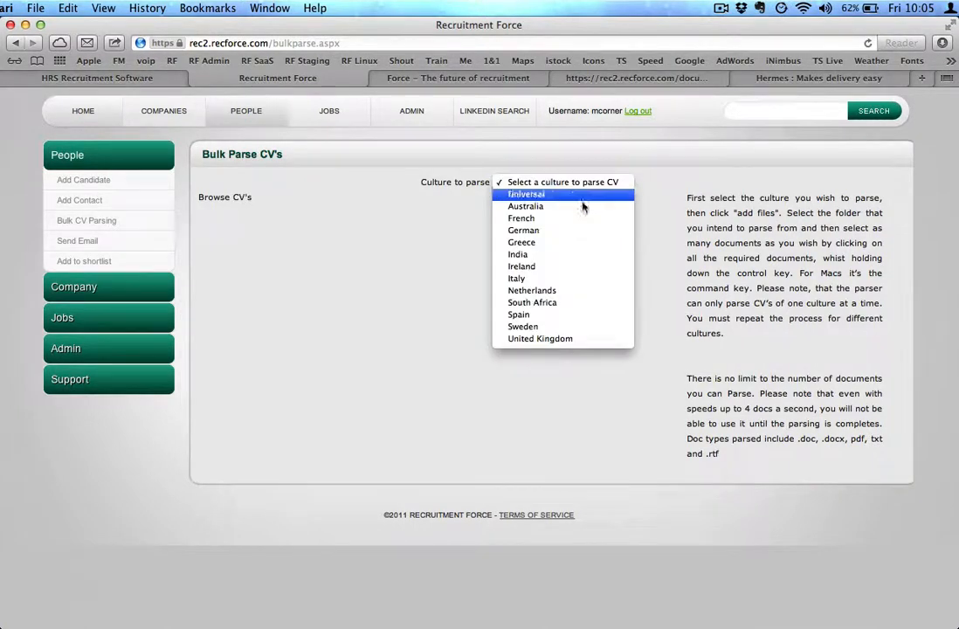
left_click(576, 342)
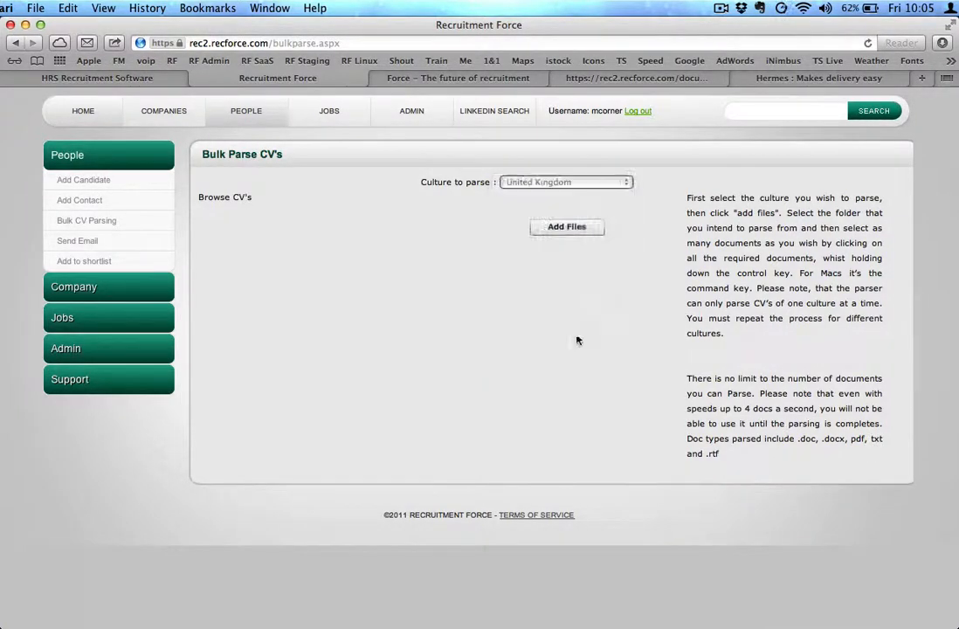
left_click(573, 229)
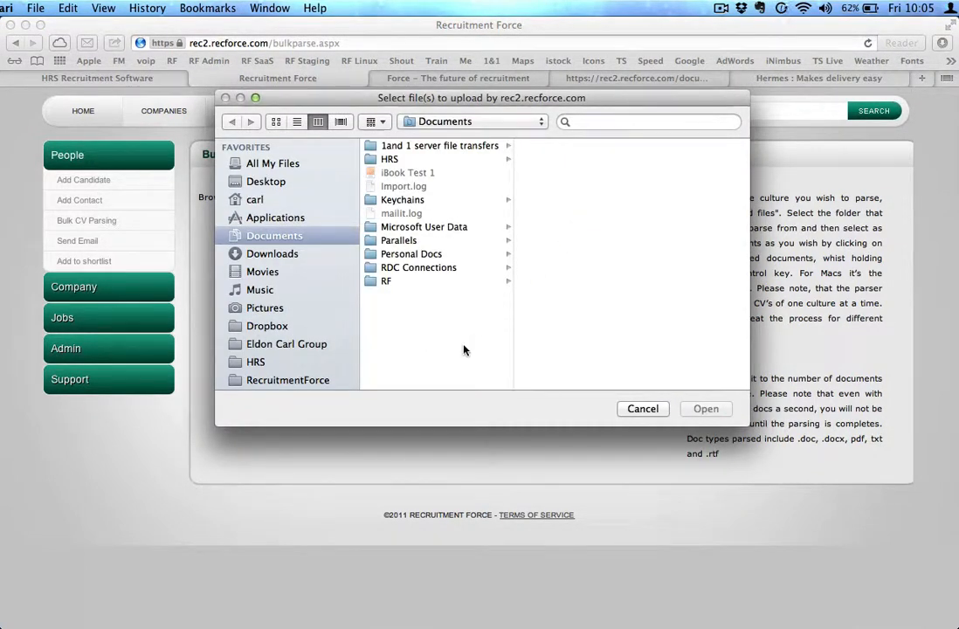
Browse the Eldon Carl Group and Desktop folders in the file dialog to locate the CV documents
left_click(300, 345)
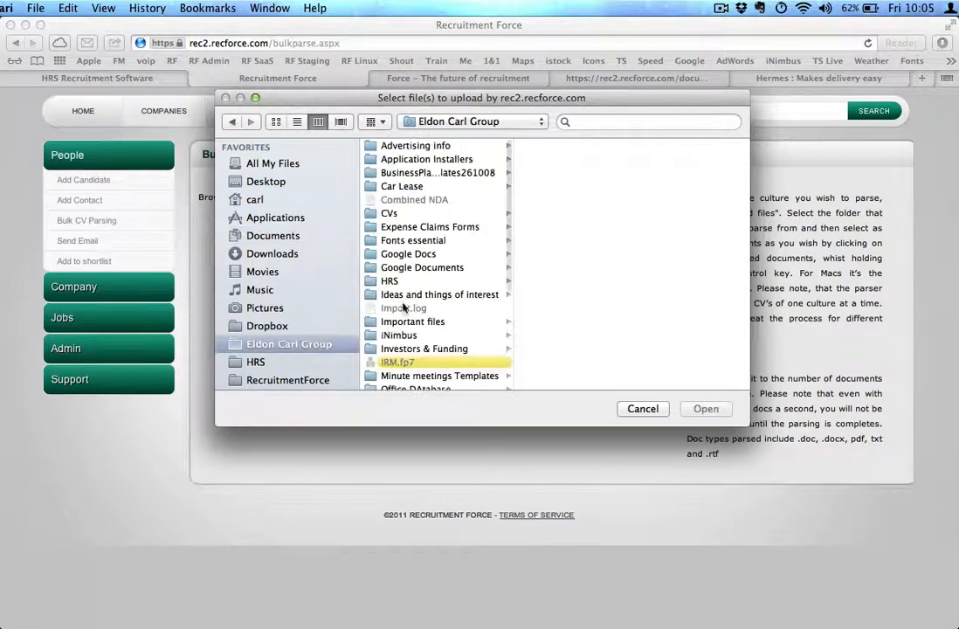
left_click(269, 182)
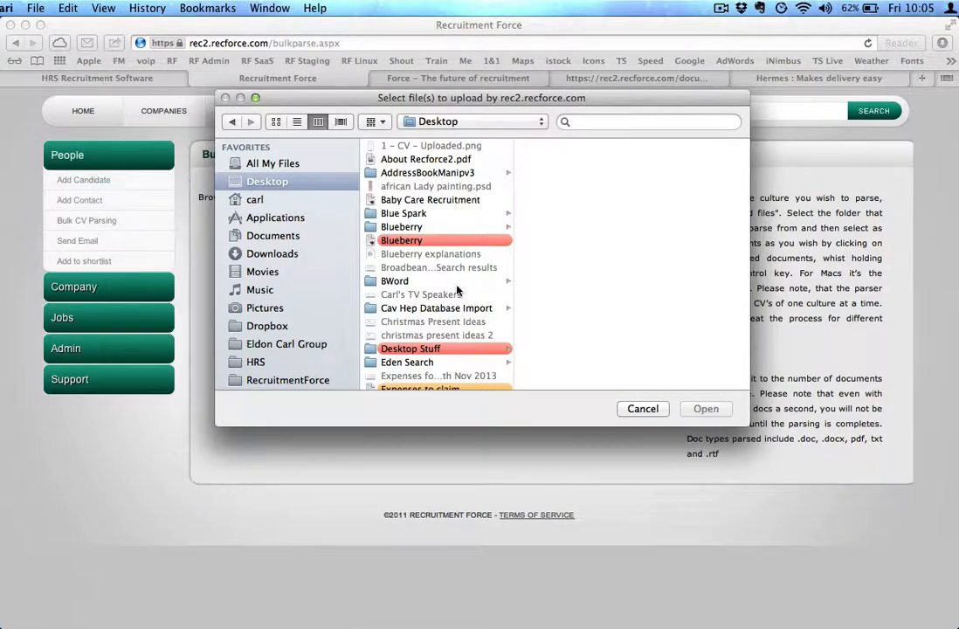
scroll(457, 335, "down", 1)
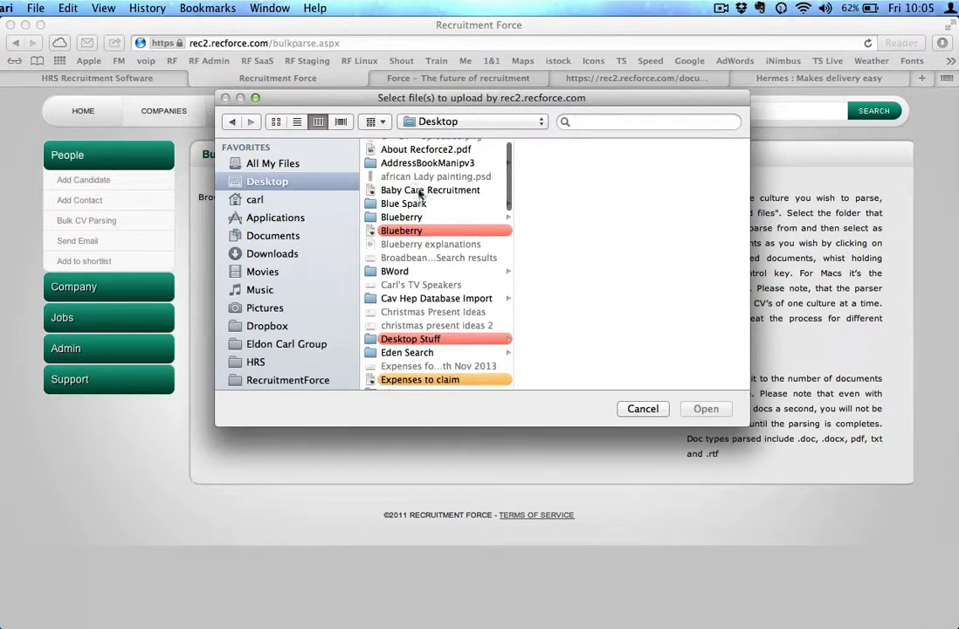
scroll(419, 262, "up", 1)
scroll(420, 266, "down", 8)
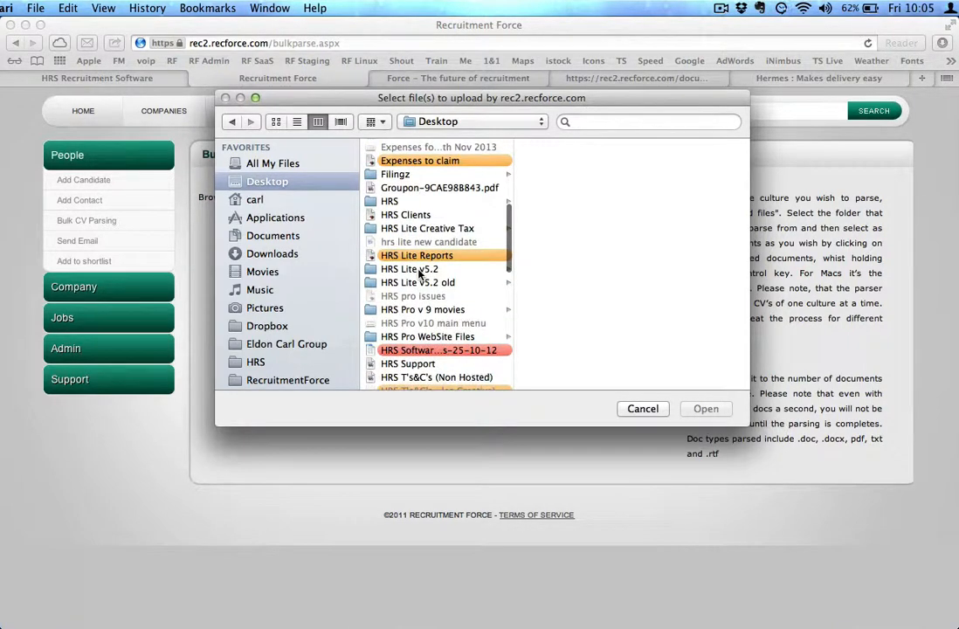
scroll(419, 273, "up", 5)
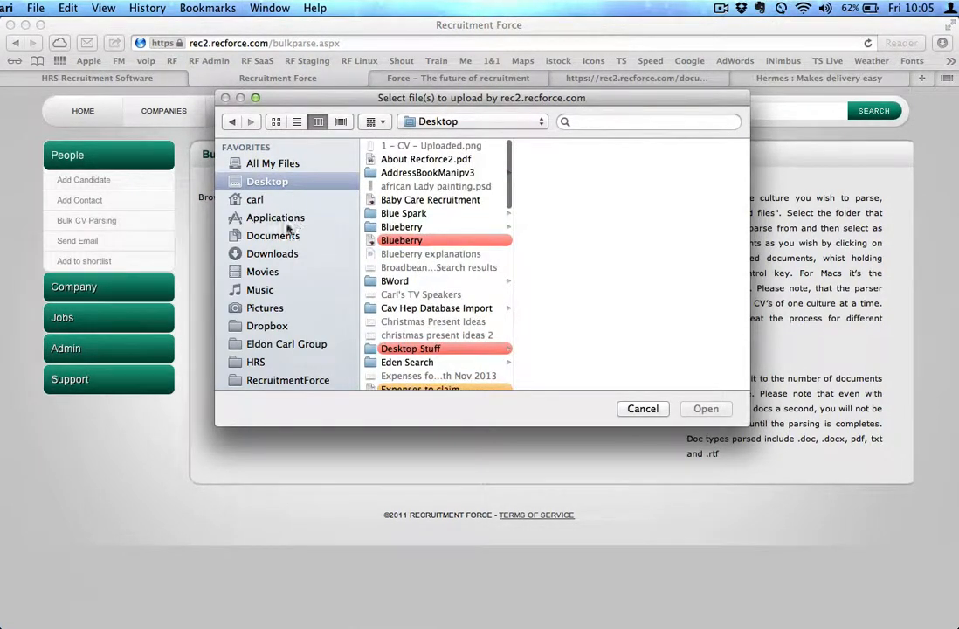
left_click(271, 343)
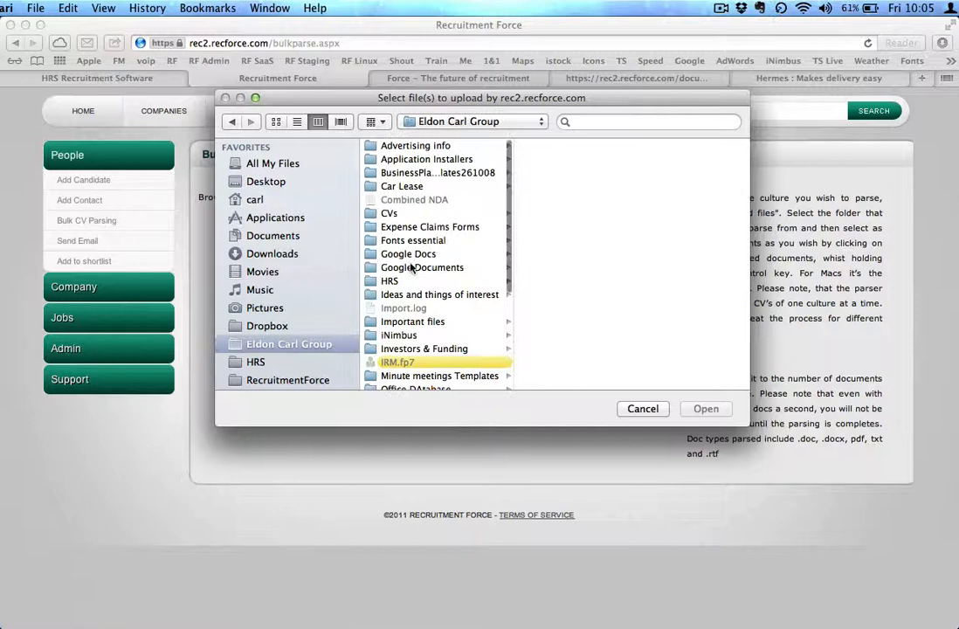
Select all twelve .doc files in the CVs folder under CVs & Candidate images and upload them for bulk parsing
left_click(414, 213)
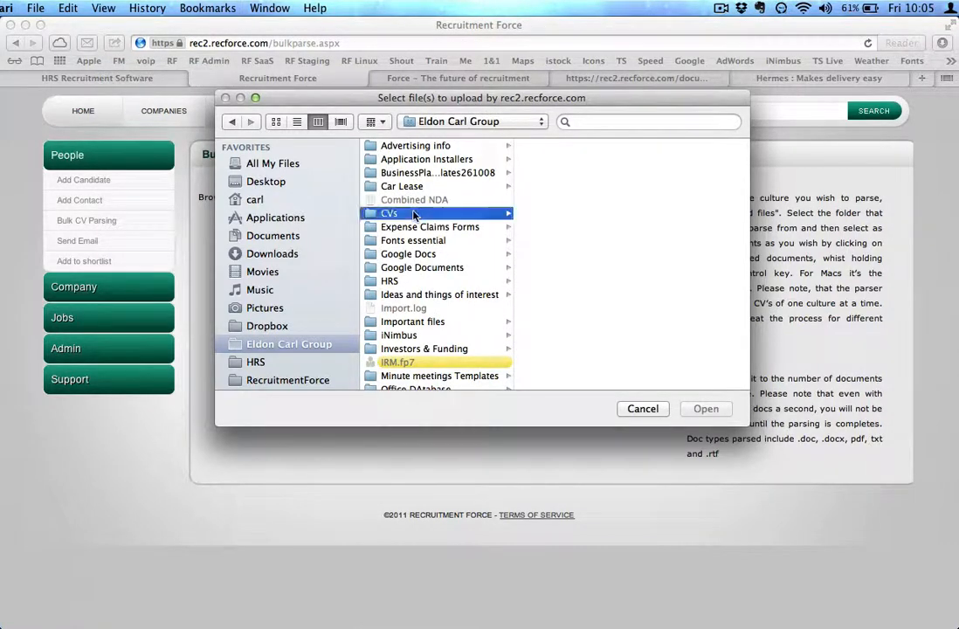
left_click(590, 148)
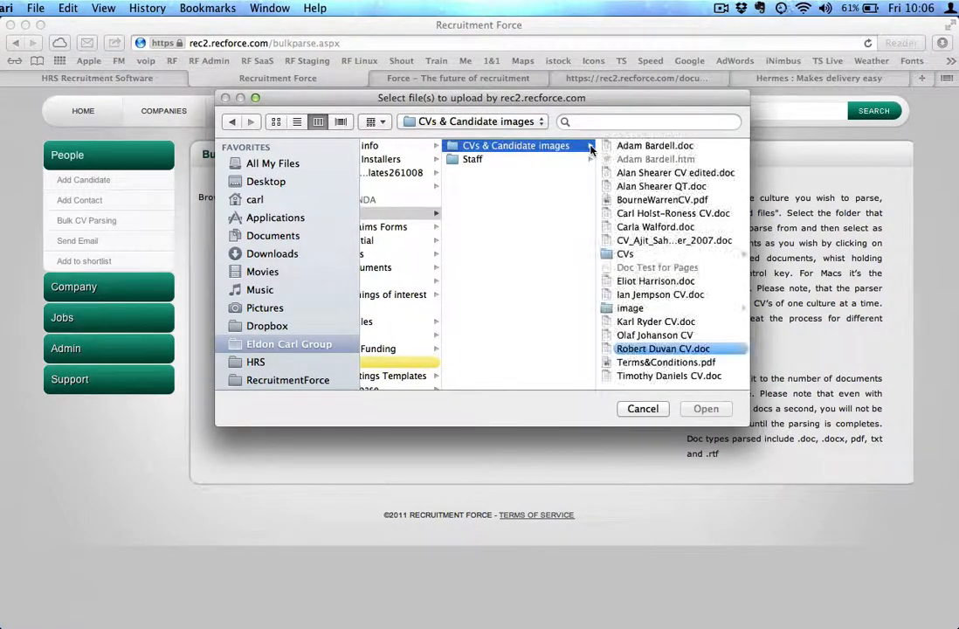
left_click(651, 253)
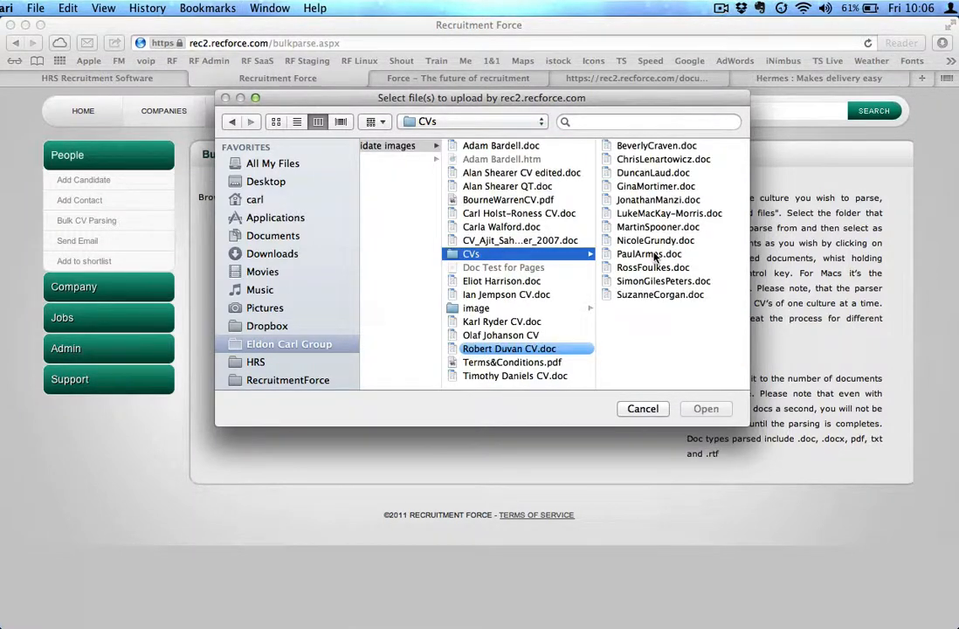
left_click(641, 147)
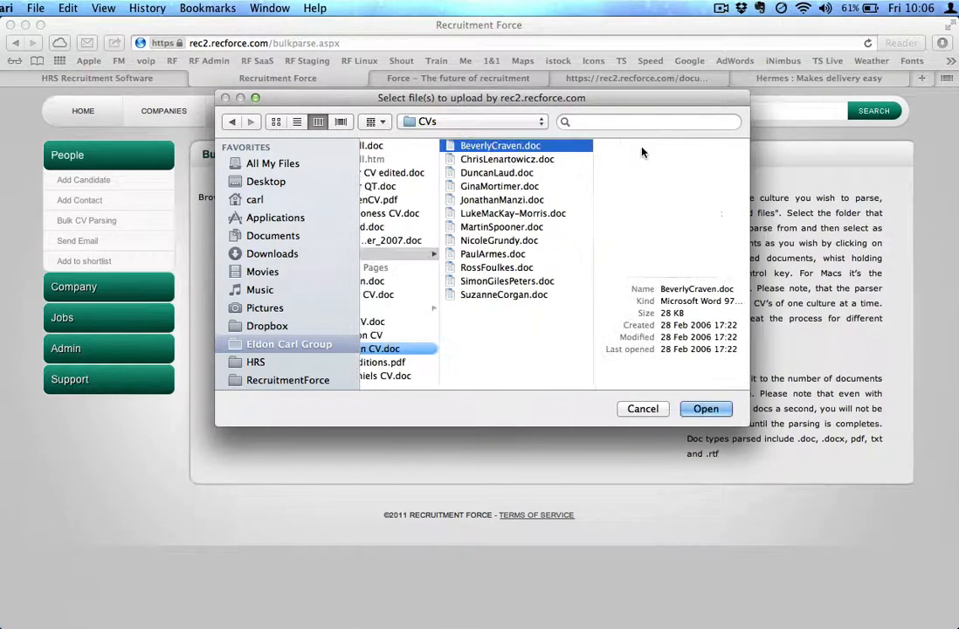
left_click(479, 300, "shift")
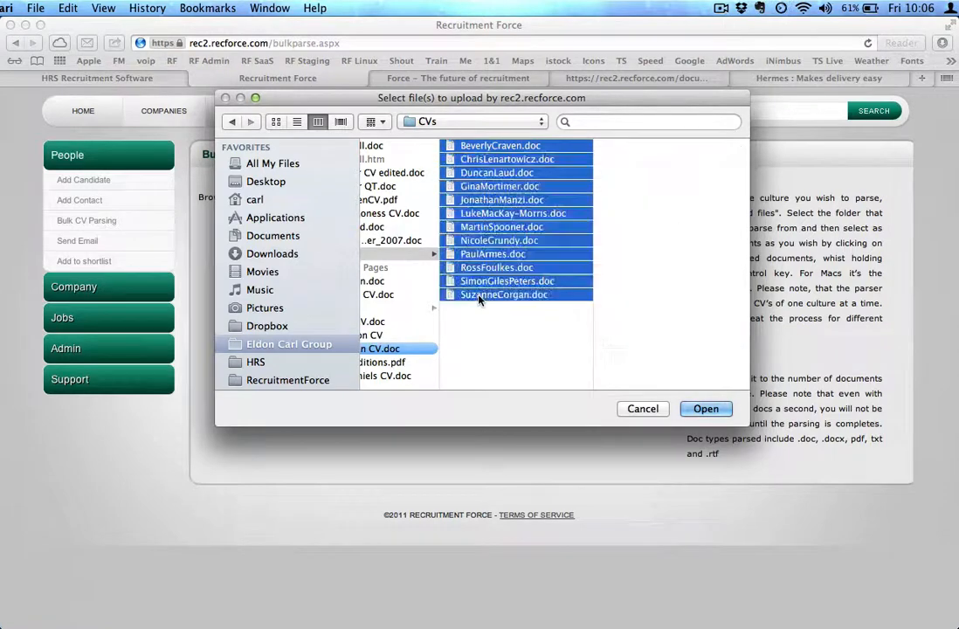
left_click(707, 410)
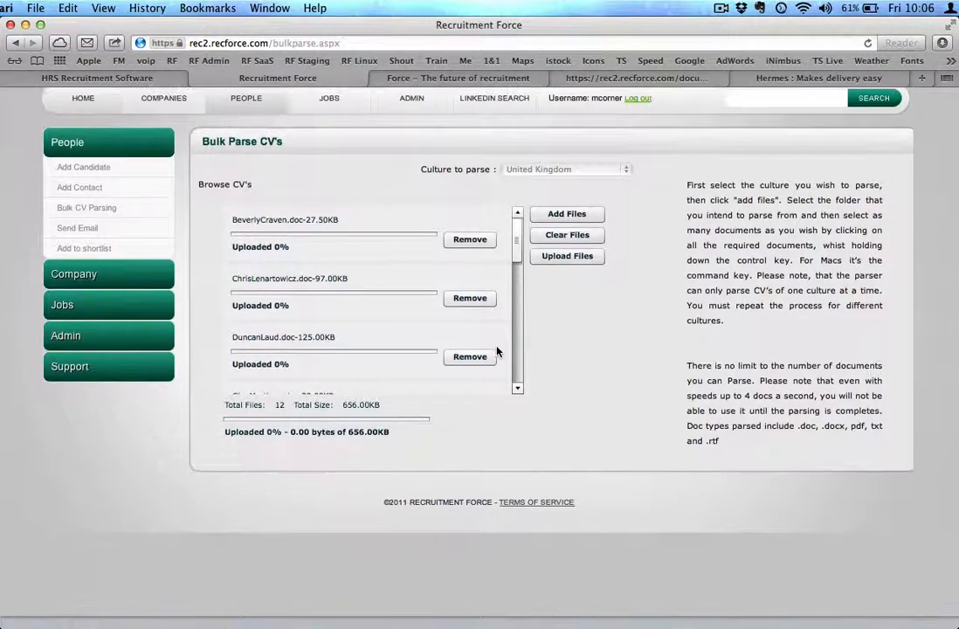
mouse_move(519, 259)
left_mouse_down()
mouse_move(516, 349)
mouse_move(515, 252)
left_mouse_up()
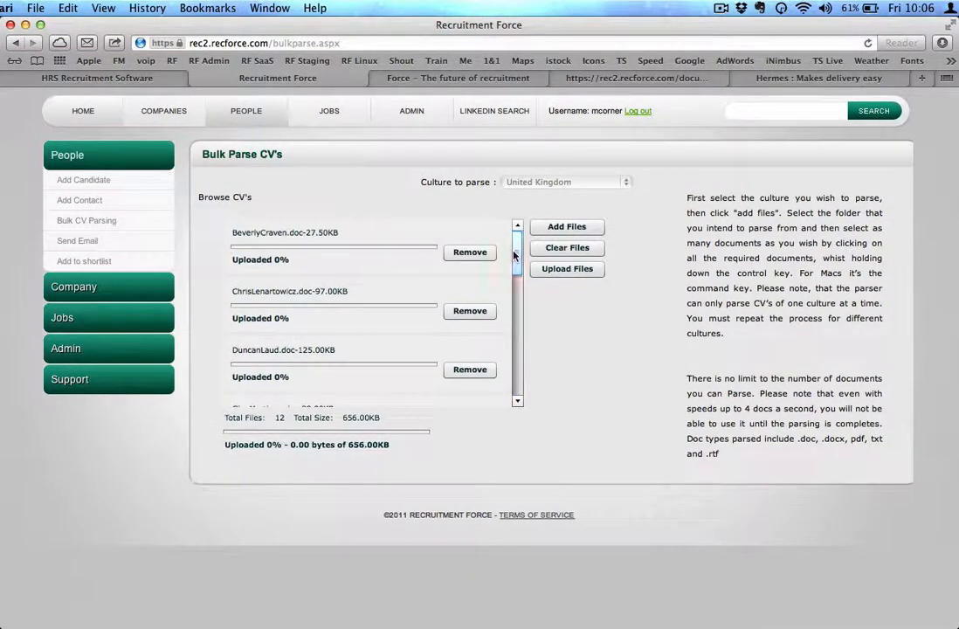
left_click(566, 273)
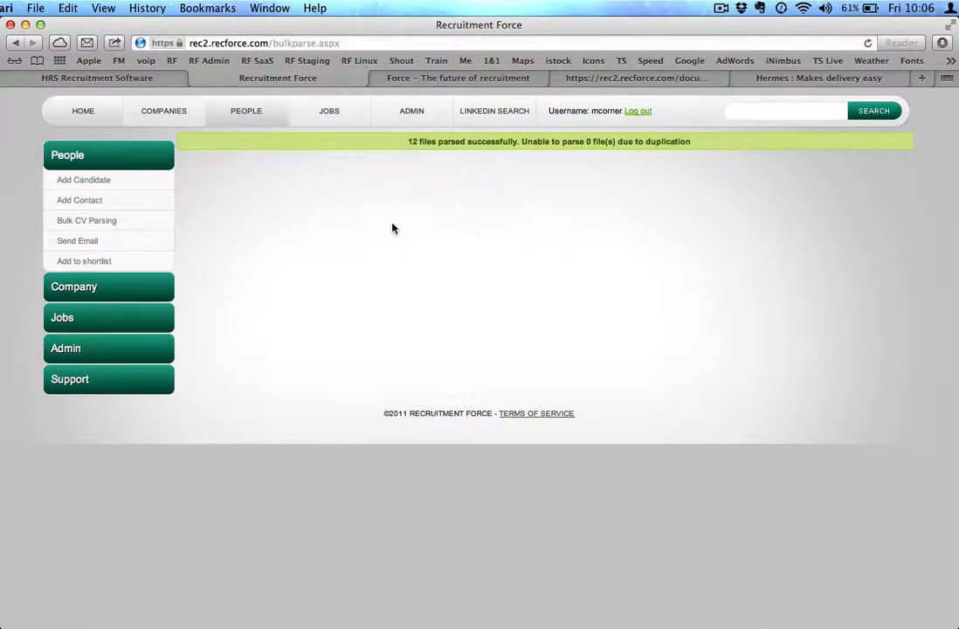
Open candidate 16601 from the people list, set its CV source to Google and save
left_click(246, 116)
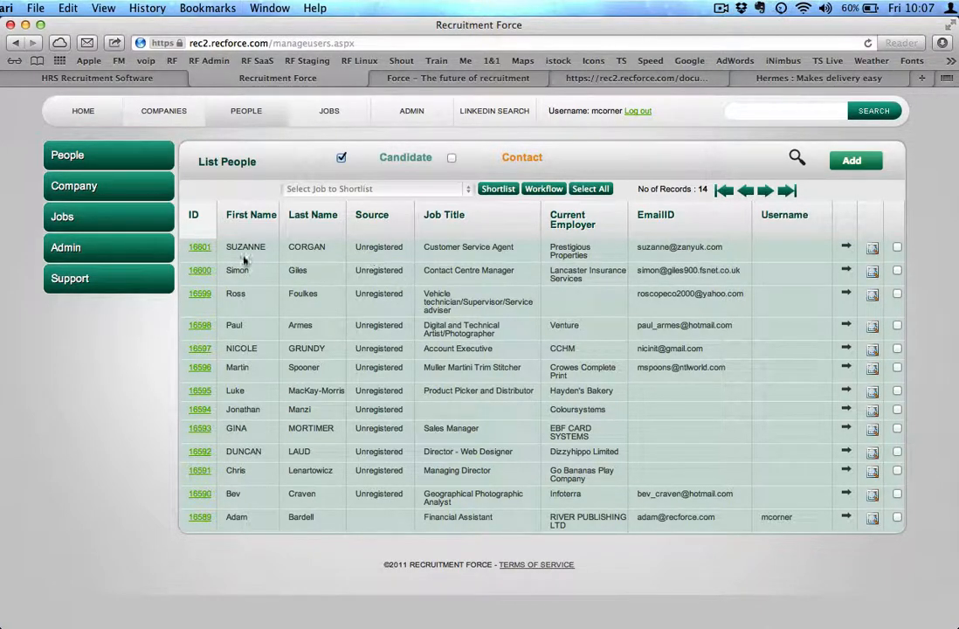
left_click(200, 247)
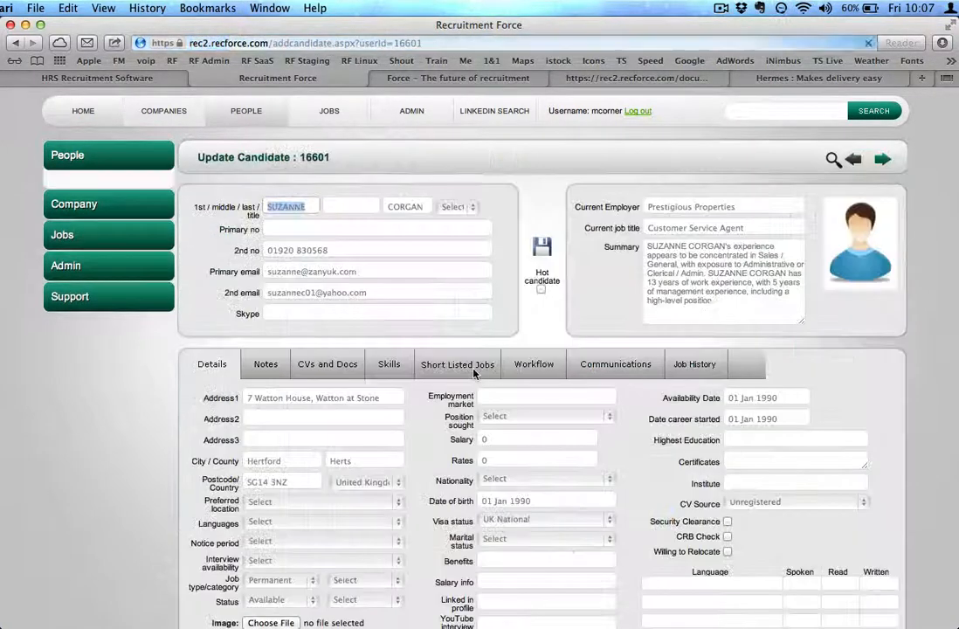
scroll(443, 436, "down", 3)
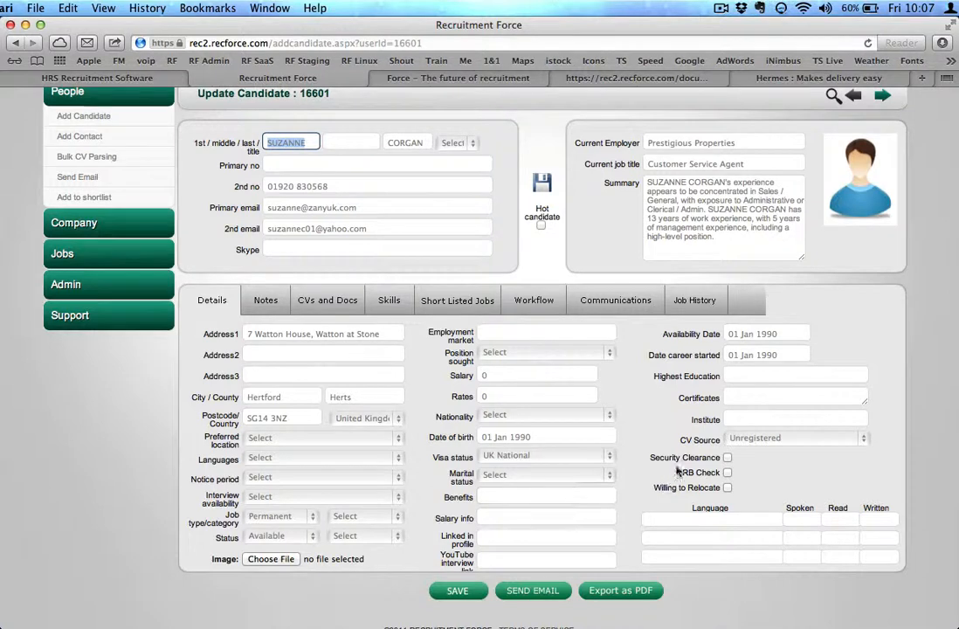
left_click(769, 438)
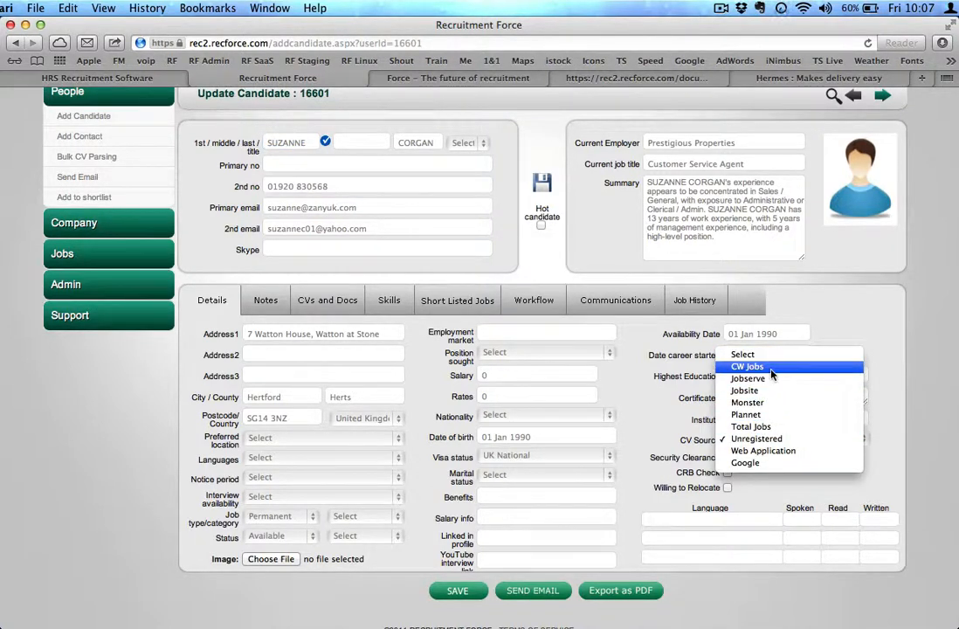
left_click(761, 463)
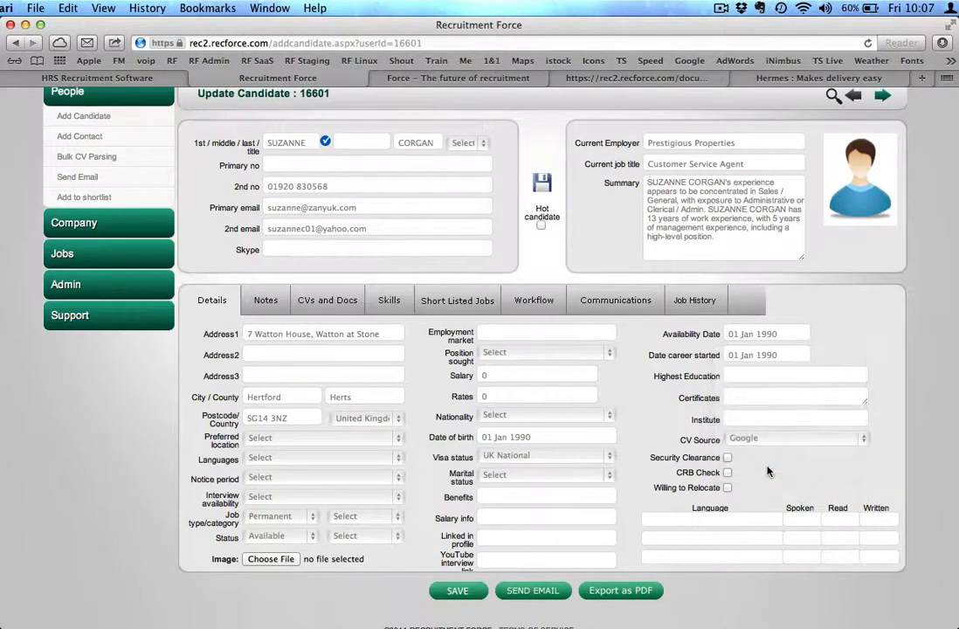
left_click(458, 591)
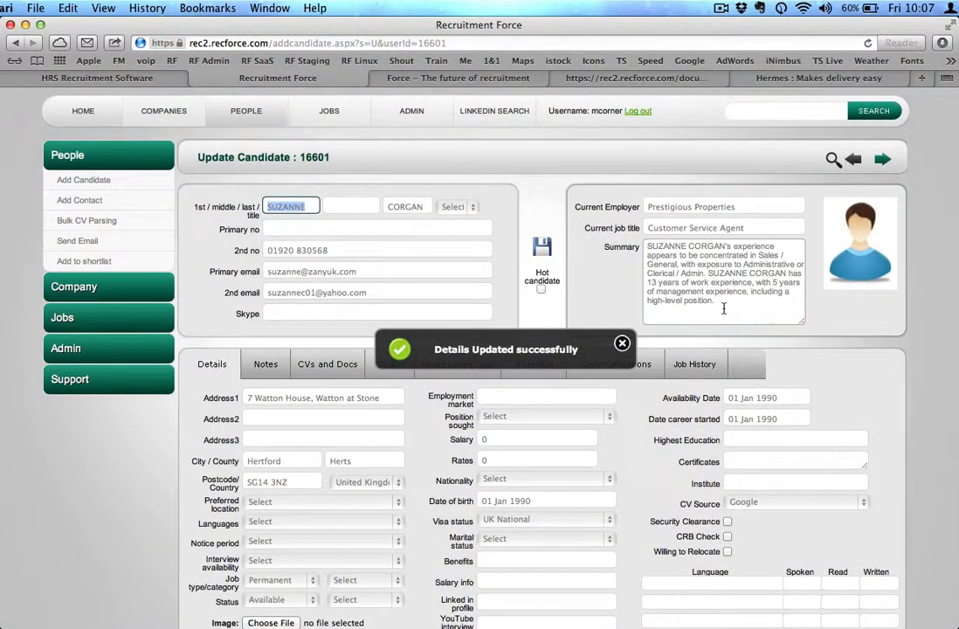
Review the candidate's summary and the parsed CV text on the CVs and Docs tab
left_click_drag(725, 308, 647, 247)
left_click(647, 250)
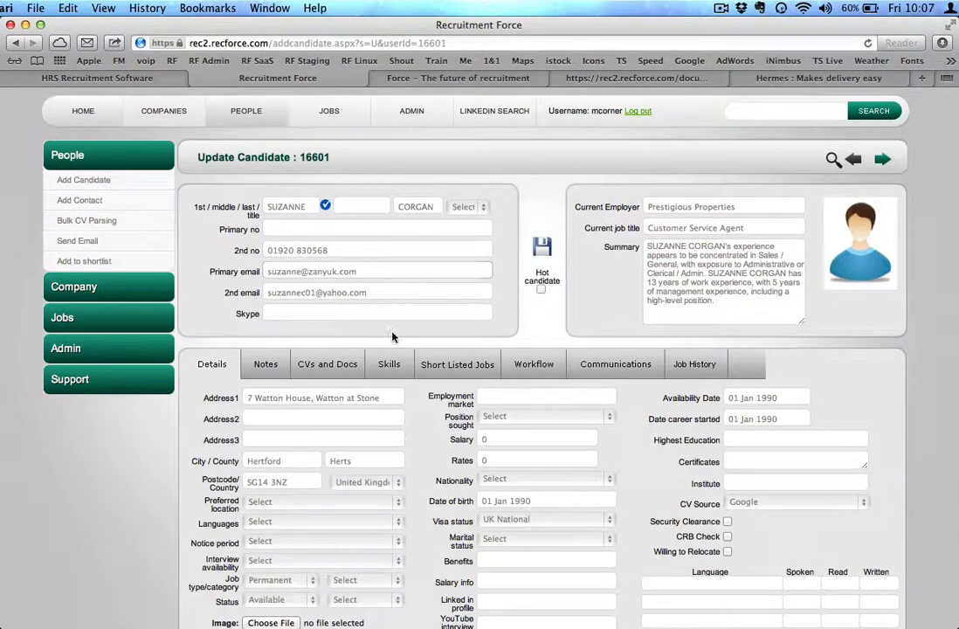
left_click(343, 365)
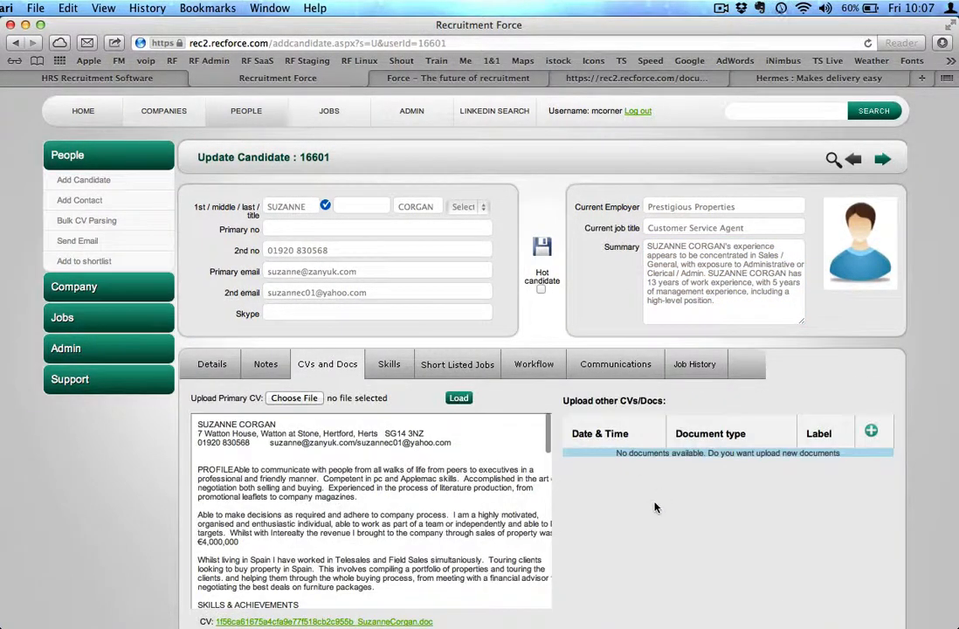
scroll(655, 509, "down", 1)
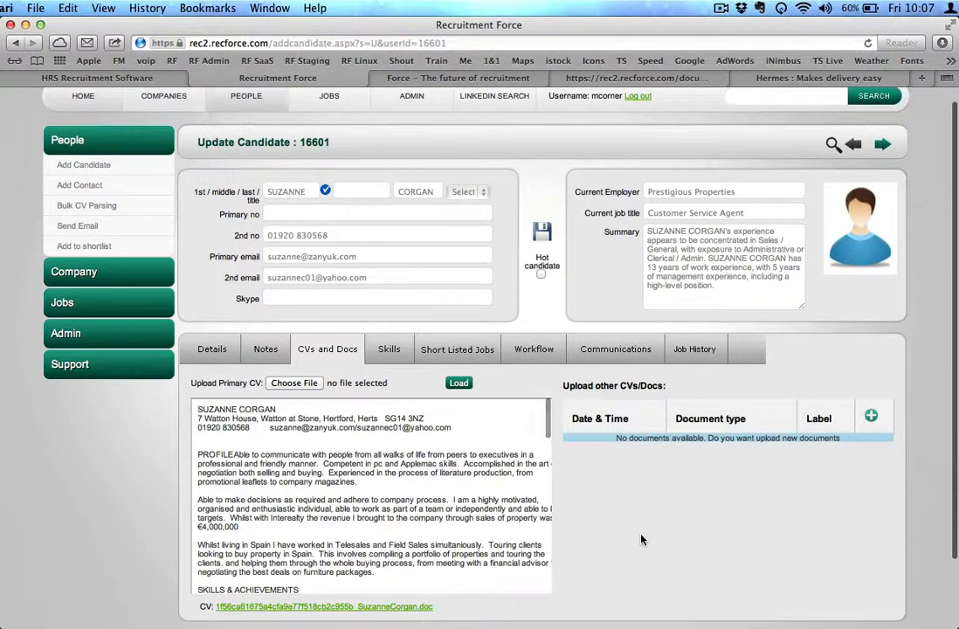
scroll(472, 367, "up", 1)
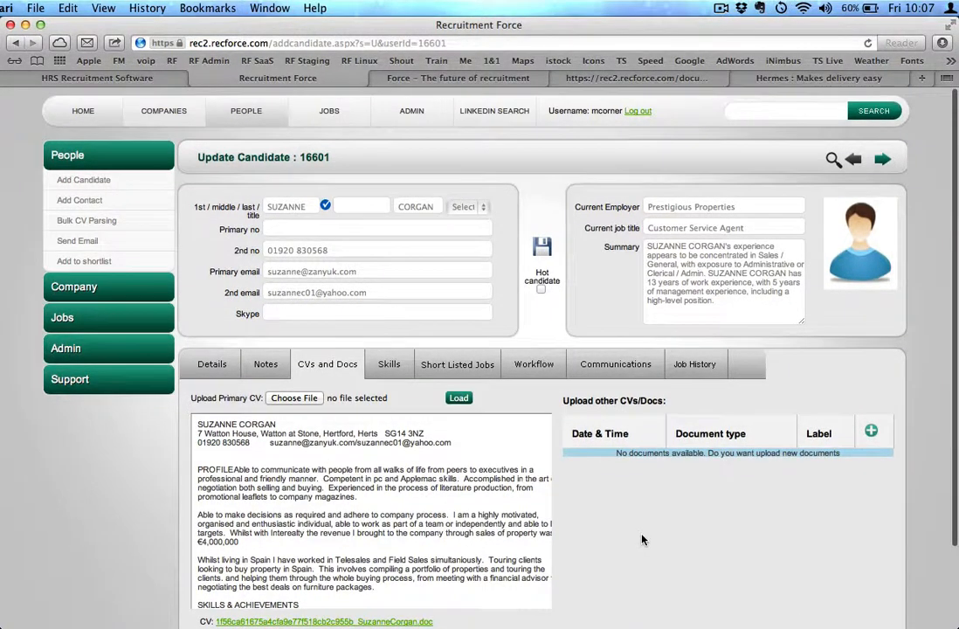
left_click(210, 367)
Reopen candidate 16601 from the people list and review its parsed CV and Job History tabs
left_click(232, 111)
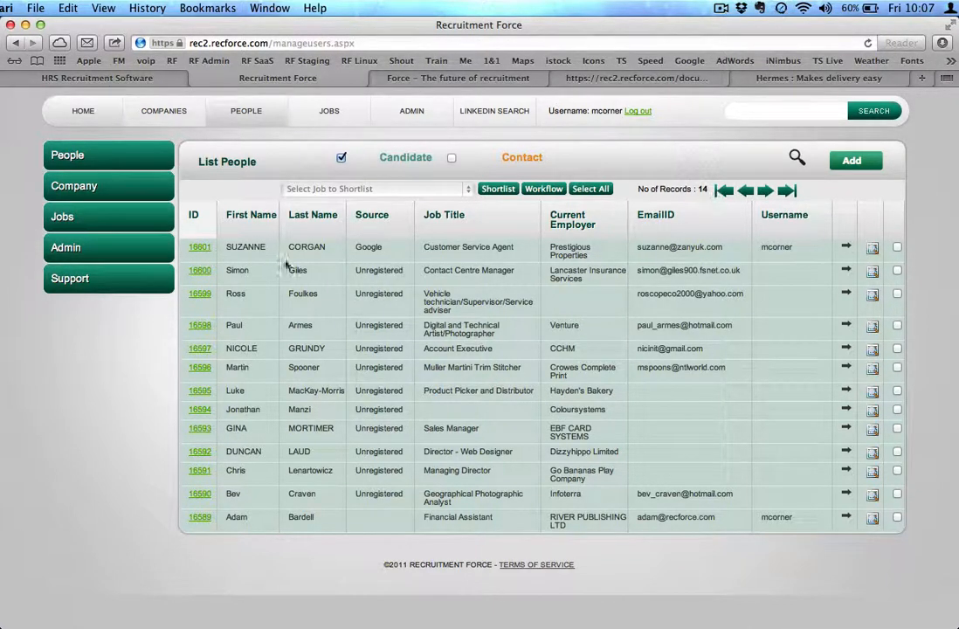
left_click(199, 249)
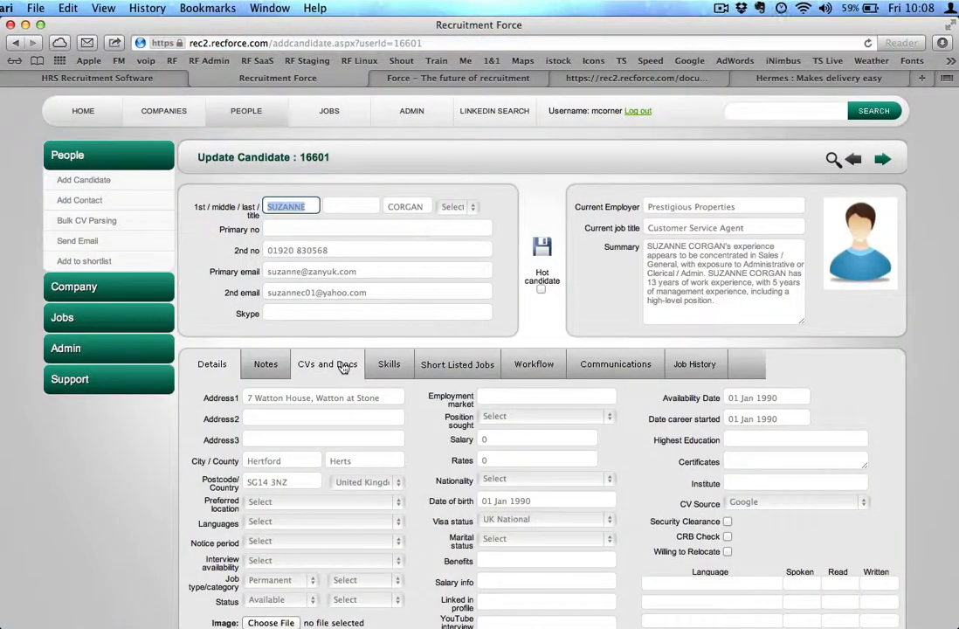
left_click(343, 366)
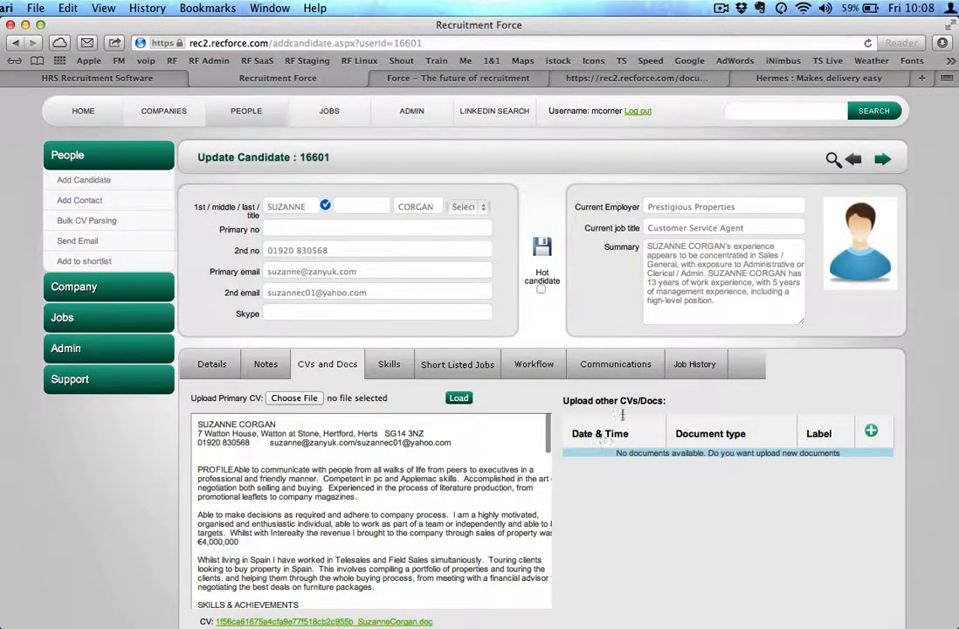
left_click(698, 369)
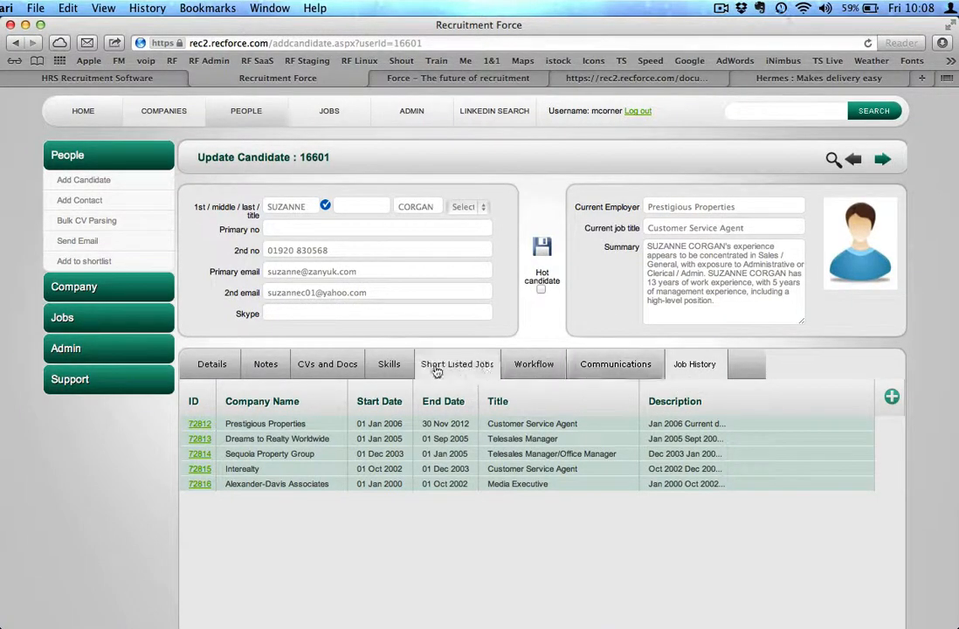
left_click(332, 365)
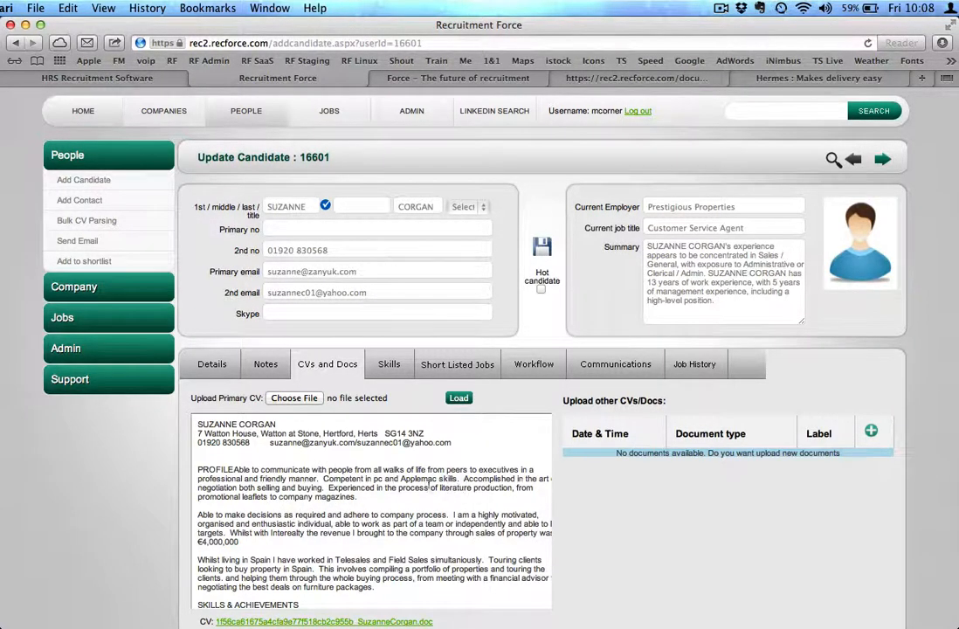
double_click(421, 477)
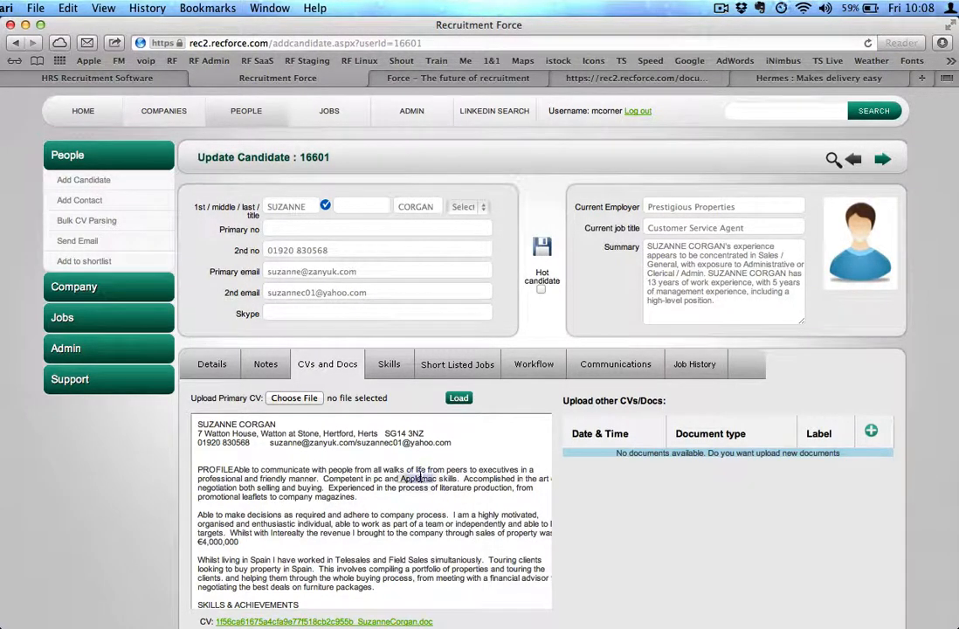
left_click(591, 540)
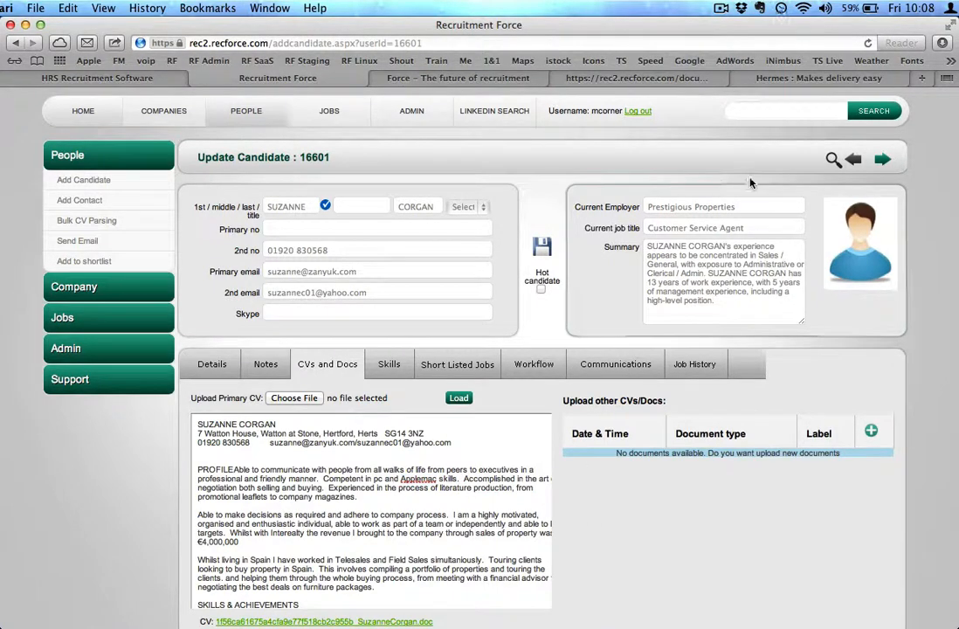
Search the candidate list for people whose CV source is Unregistered
left_click(832, 160)
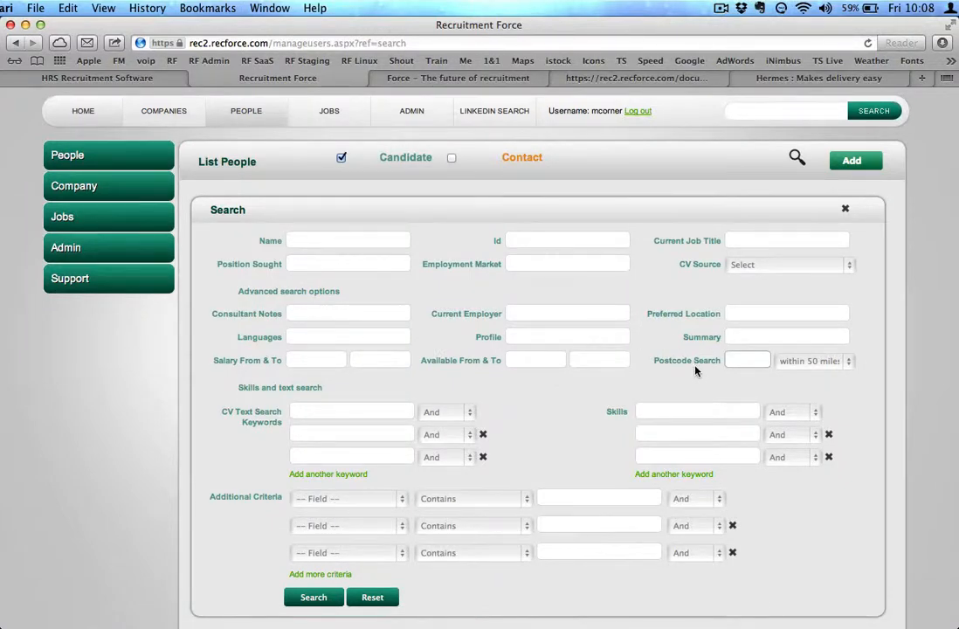
left_click(762, 266)
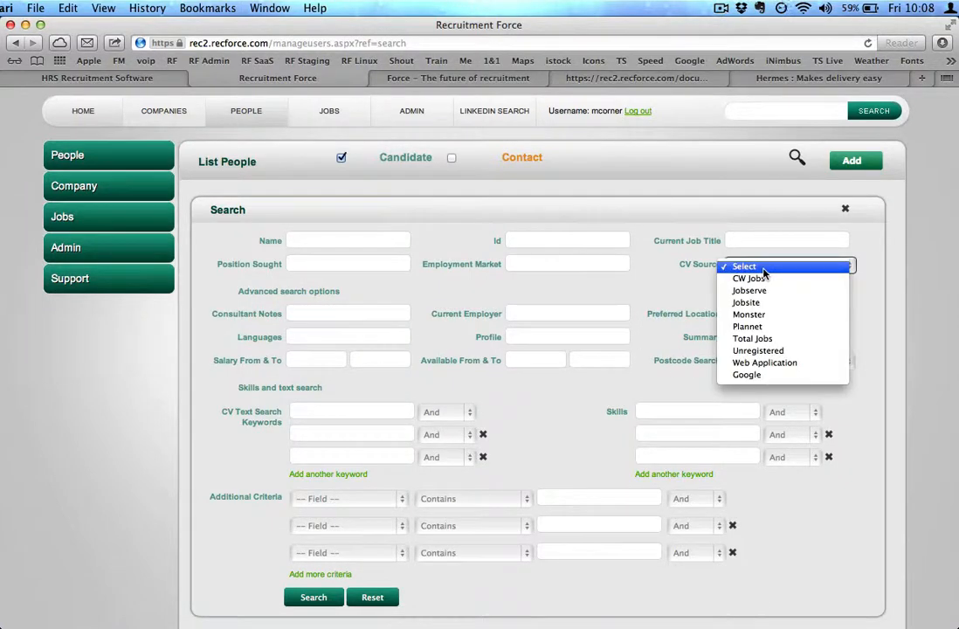
left_click(769, 351)
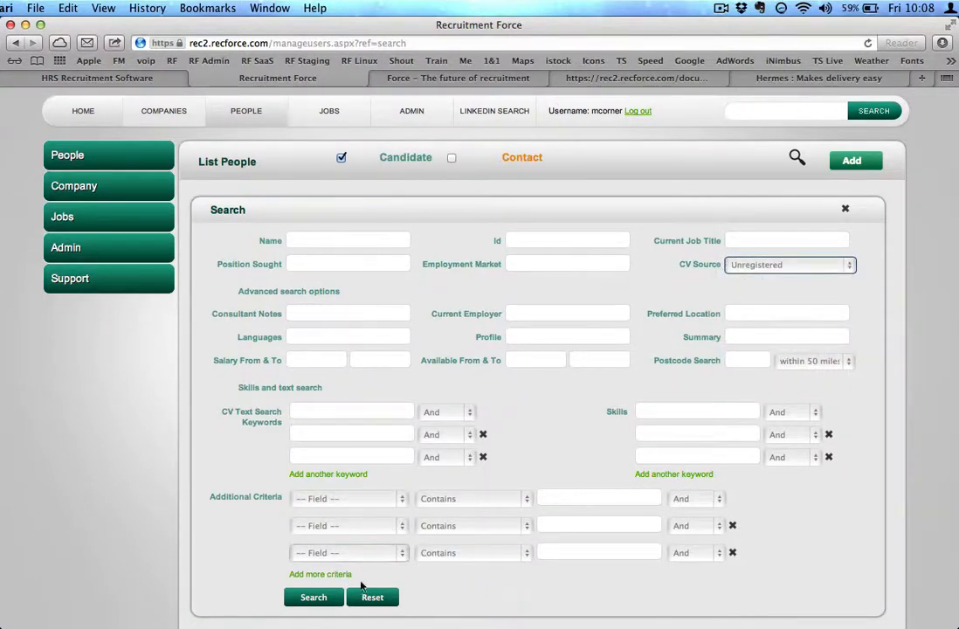
left_click(314, 599)
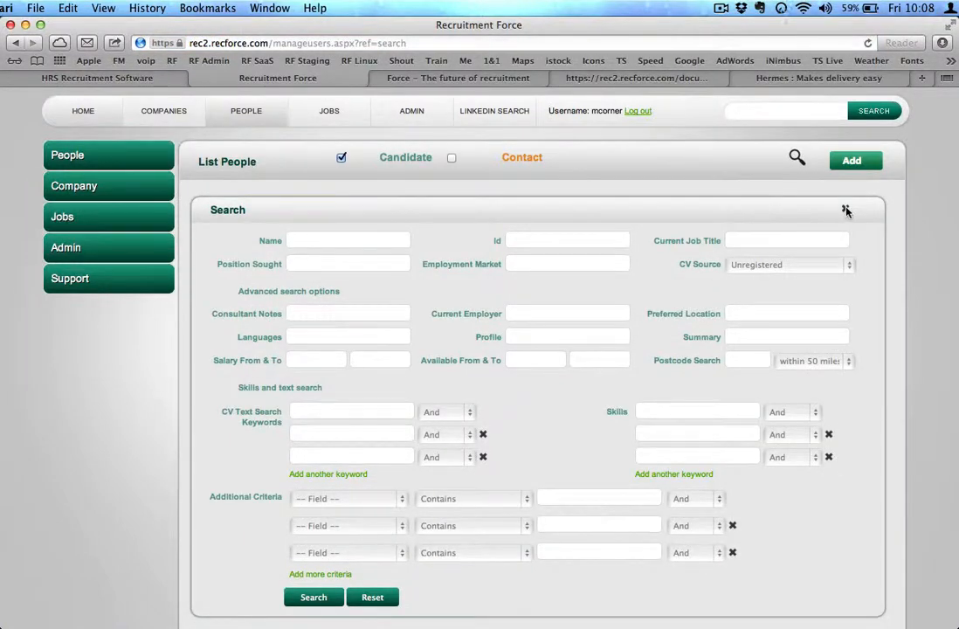
left_click(845, 210)
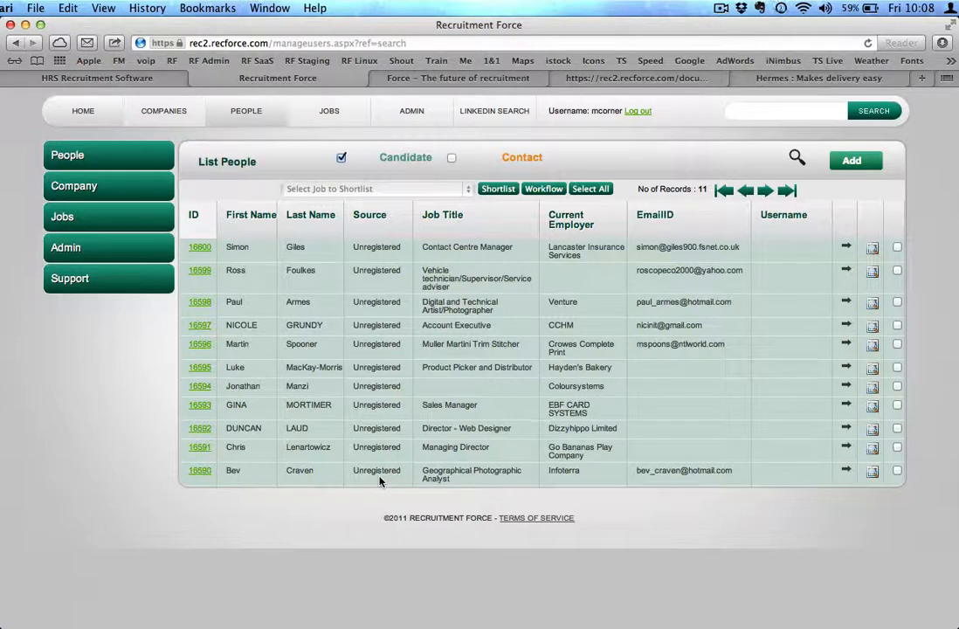
Reopen the candidate search panel and reset all search criteria
left_click(797, 158)
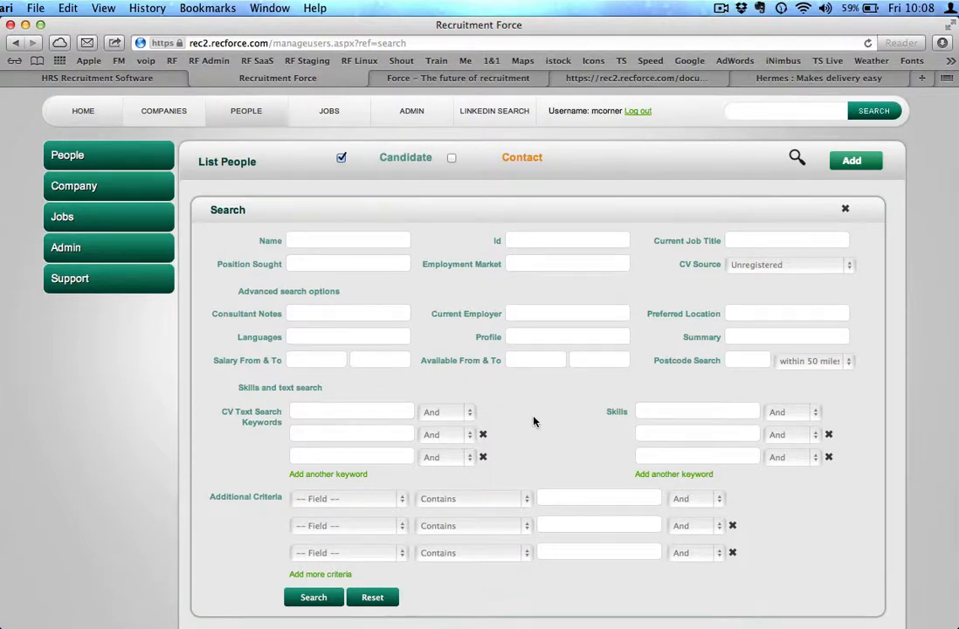
left_click(364, 412)
left_click(317, 260)
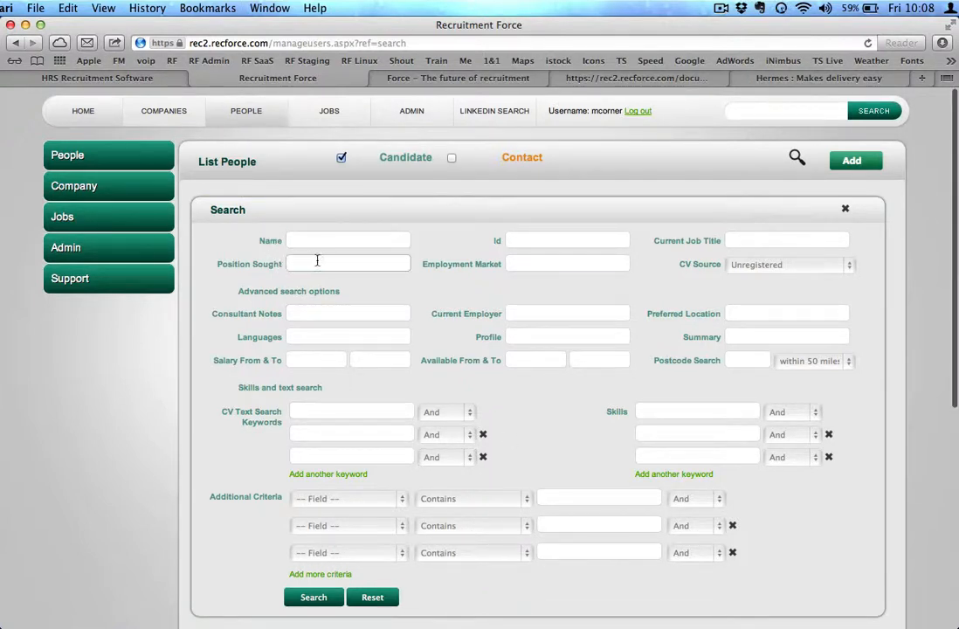
left_click(548, 259)
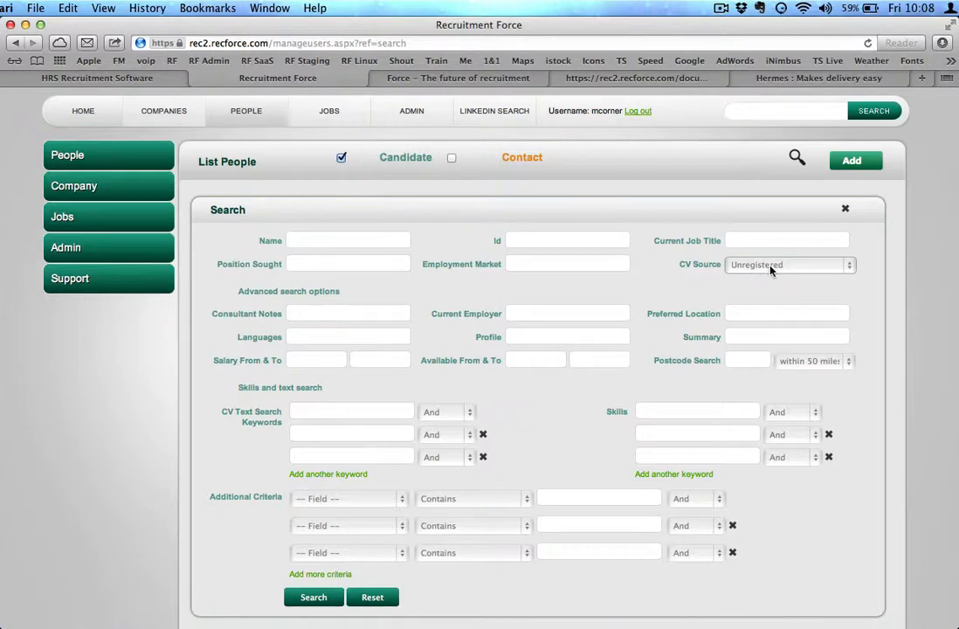
left_click(373, 598)
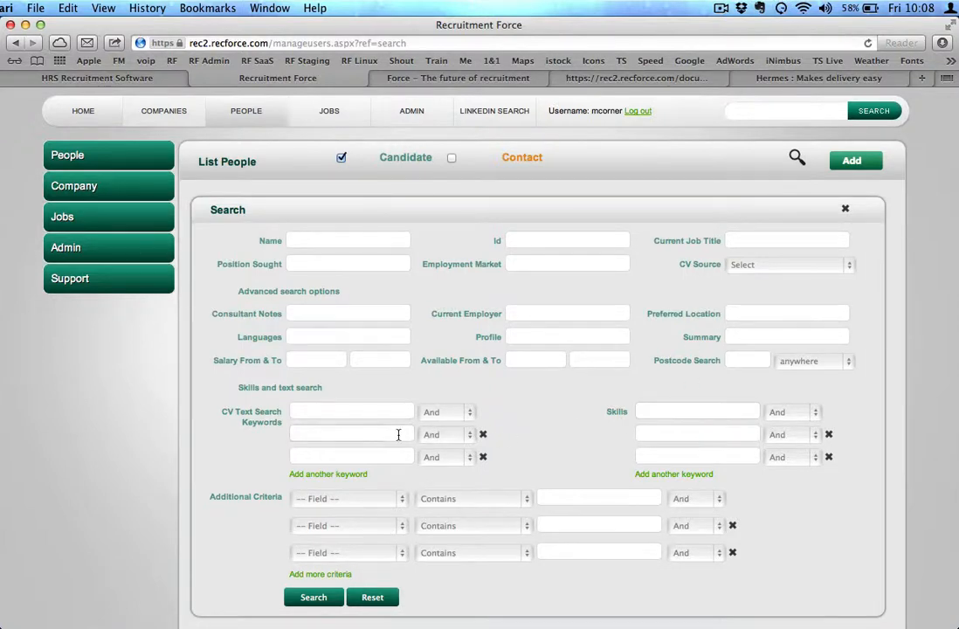
Search candidates using the CV text keyword applemac, reviewing the additional criteria field and operator options
left_click(324, 411)
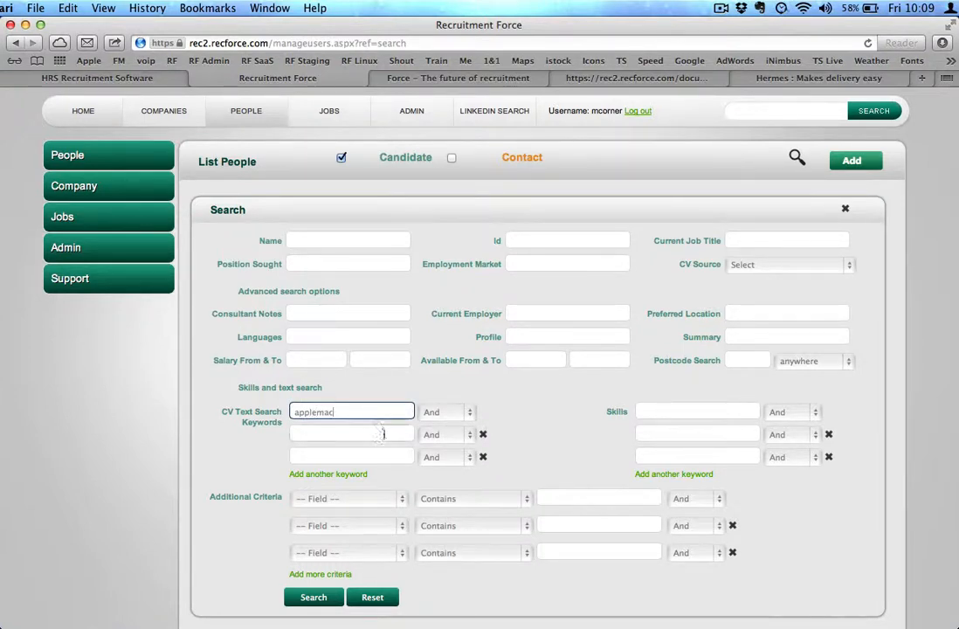
left_click(447, 417)
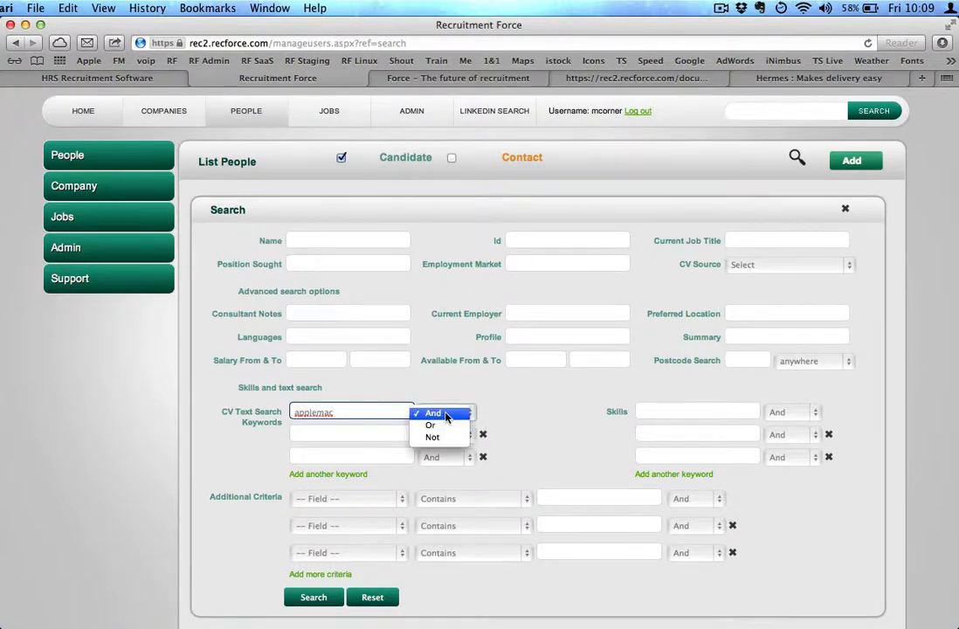
left_click(515, 421)
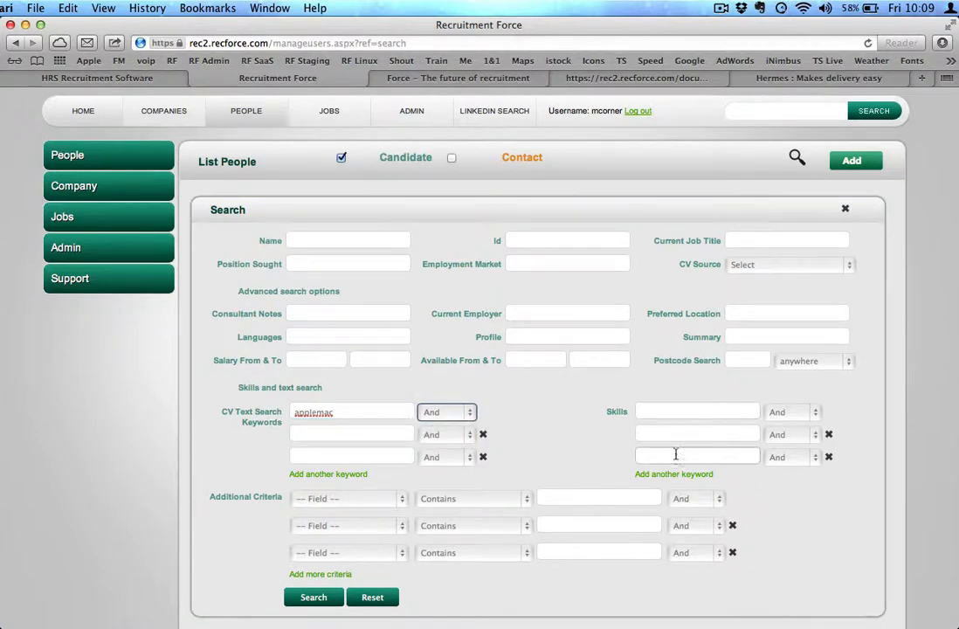
left_click(385, 502)
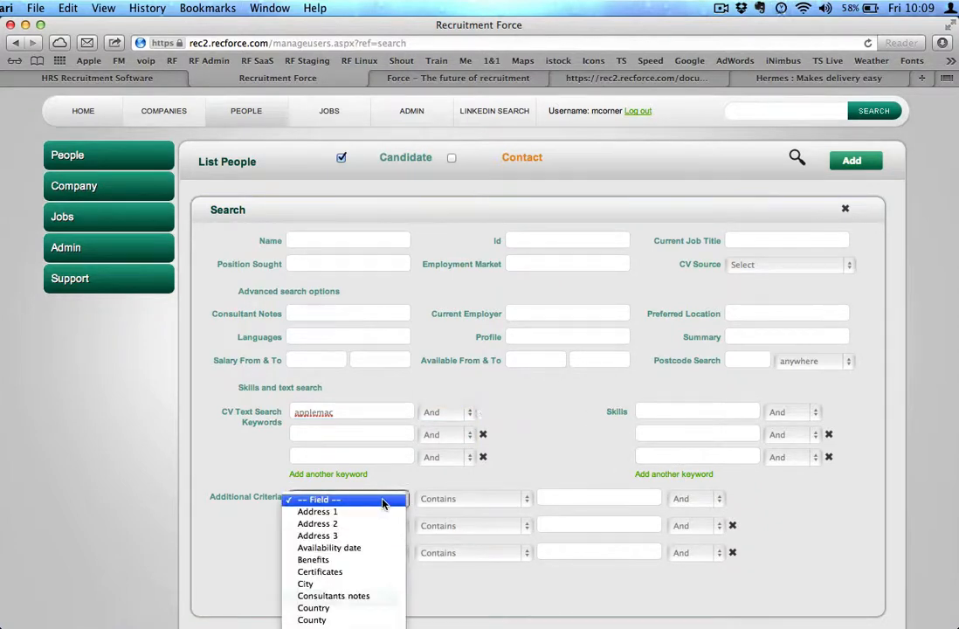
scroll(368, 570, "down", 10)
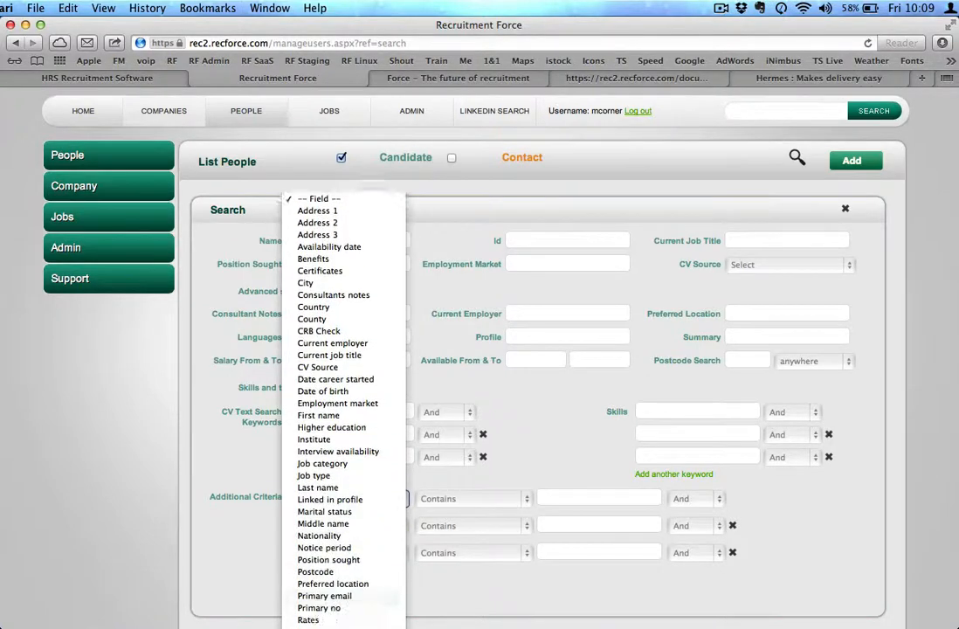
scroll(341, 533, "down", 3)
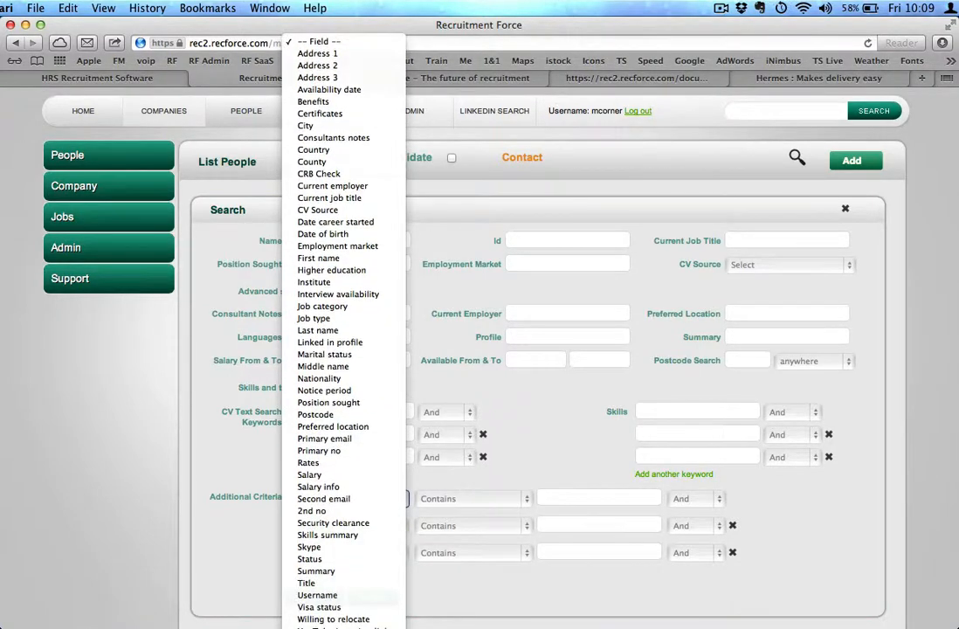
left_click(479, 607)
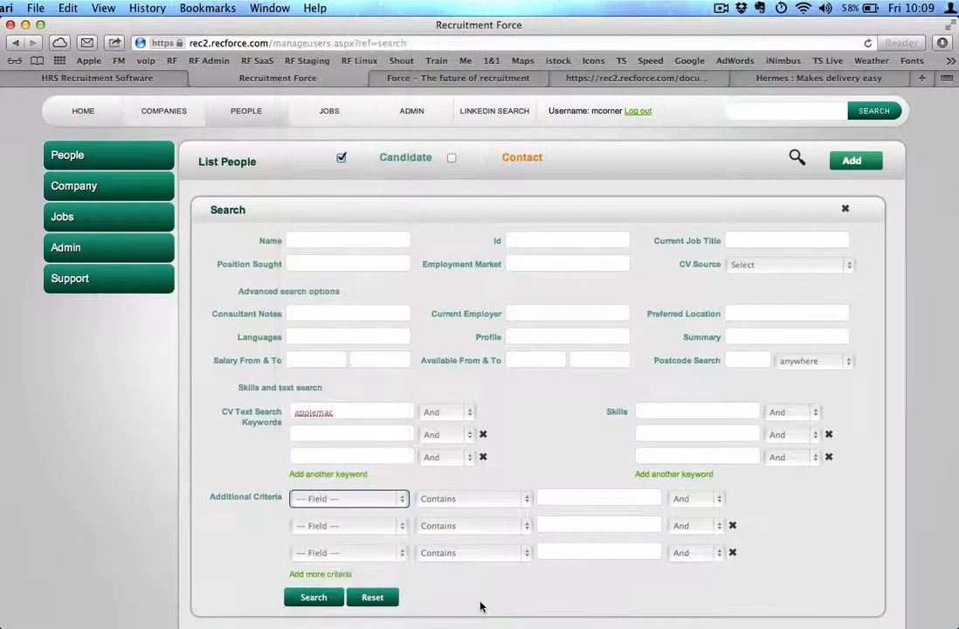
left_click(494, 500)
left_click(535, 478)
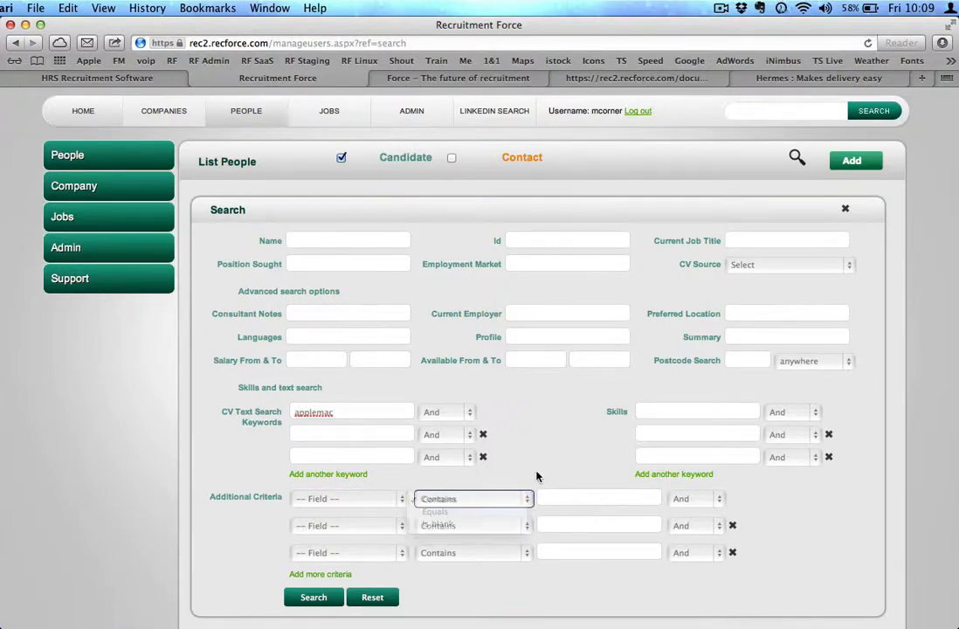
left_click(313, 598)
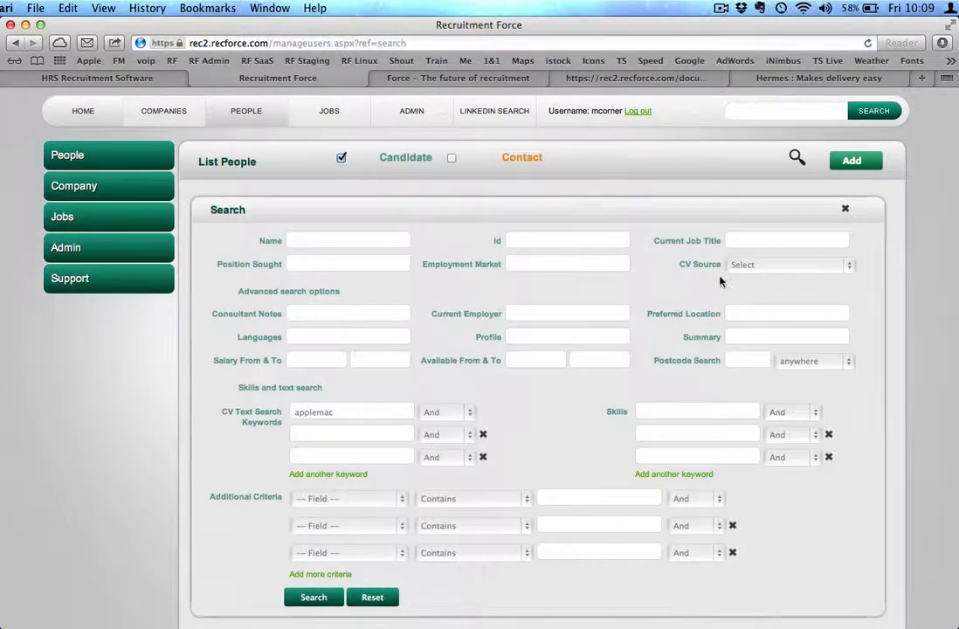
left_click(844, 209)
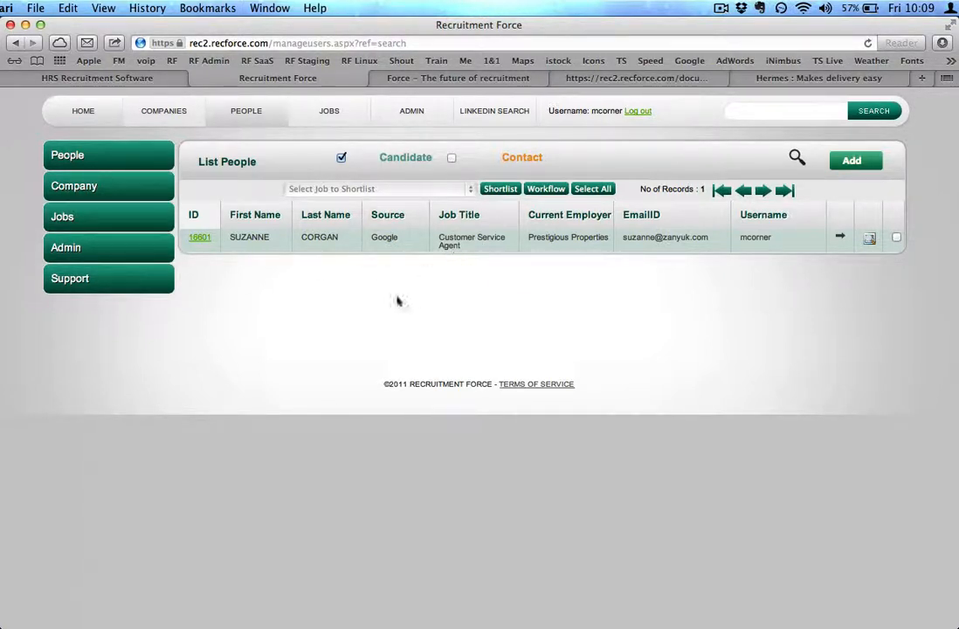
Open the job-to-shortlist selector for the found candidate without choosing a job
scroll(354, 312, "up", 1)
left_click(443, 190)
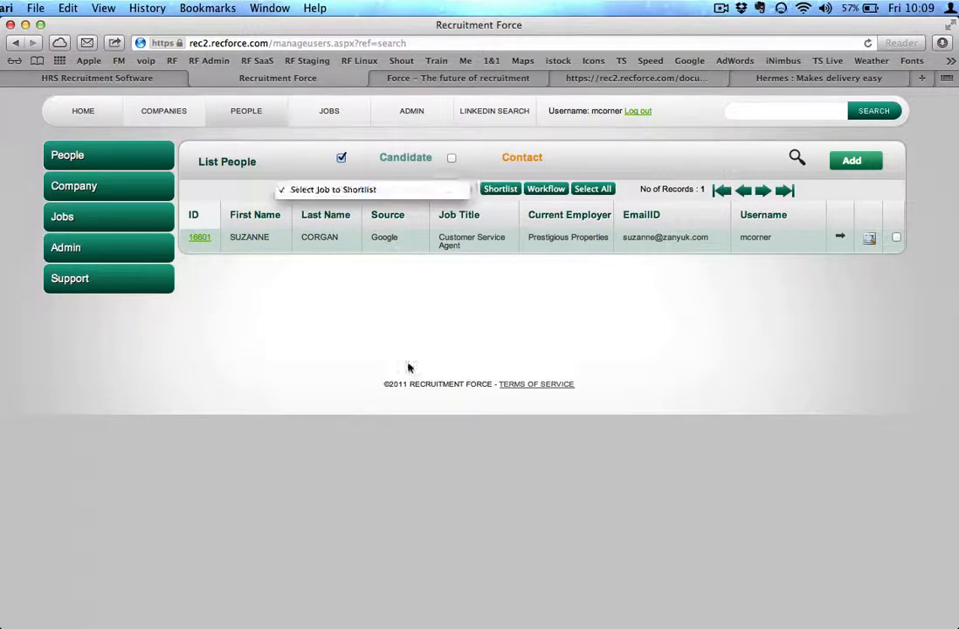
left_click(371, 321)
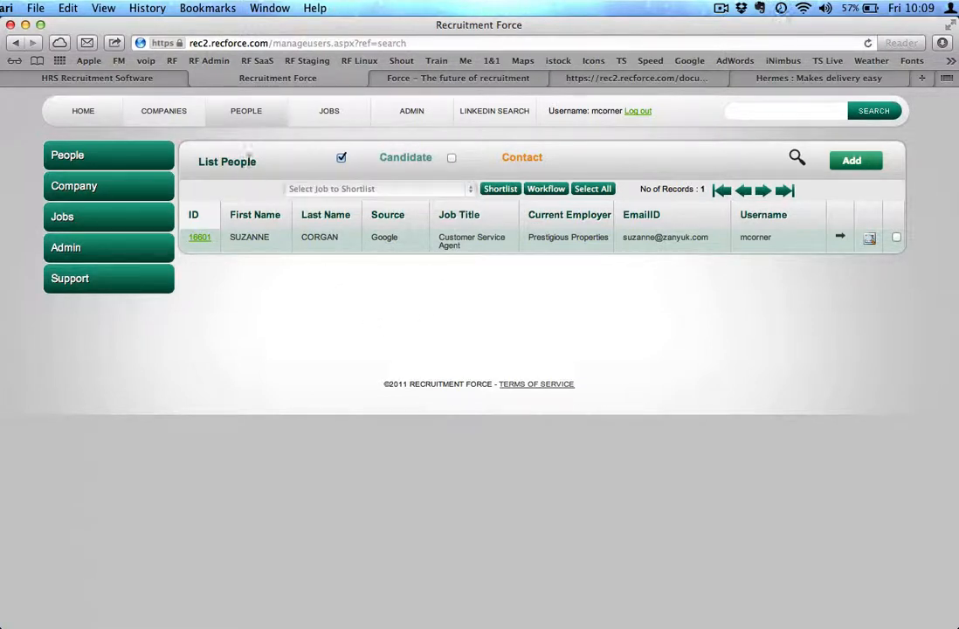
Start adding a new company from the companies list and name it RecruitmentForce Ltd
left_click(155, 116)
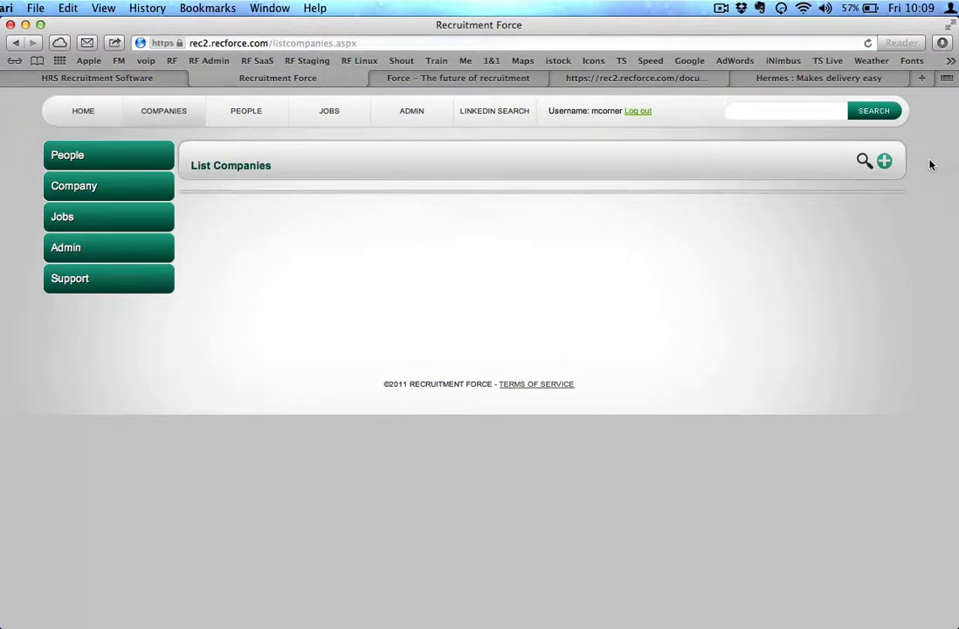
left_click(885, 164)
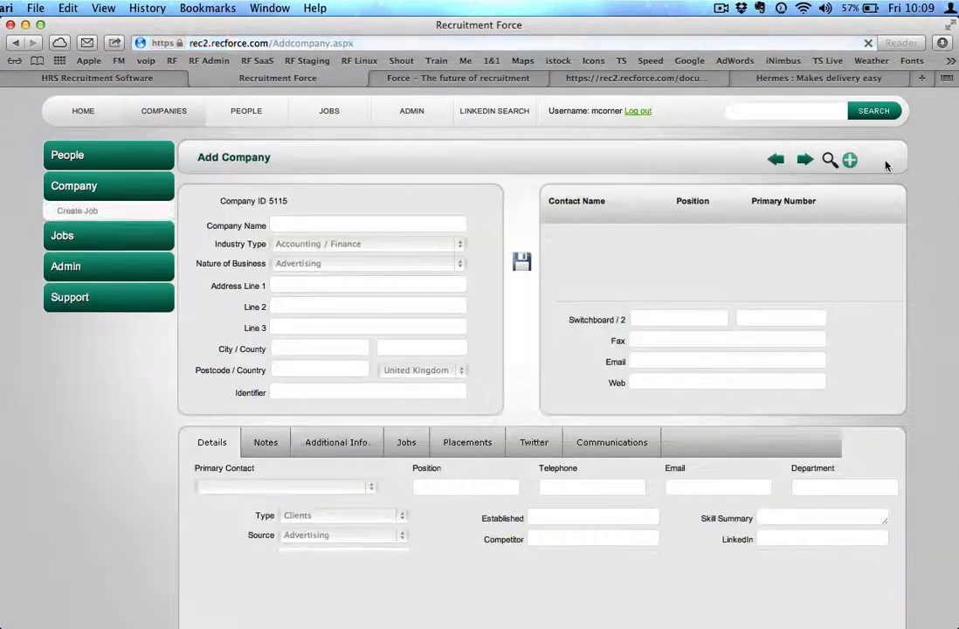
left_click(376, 223)
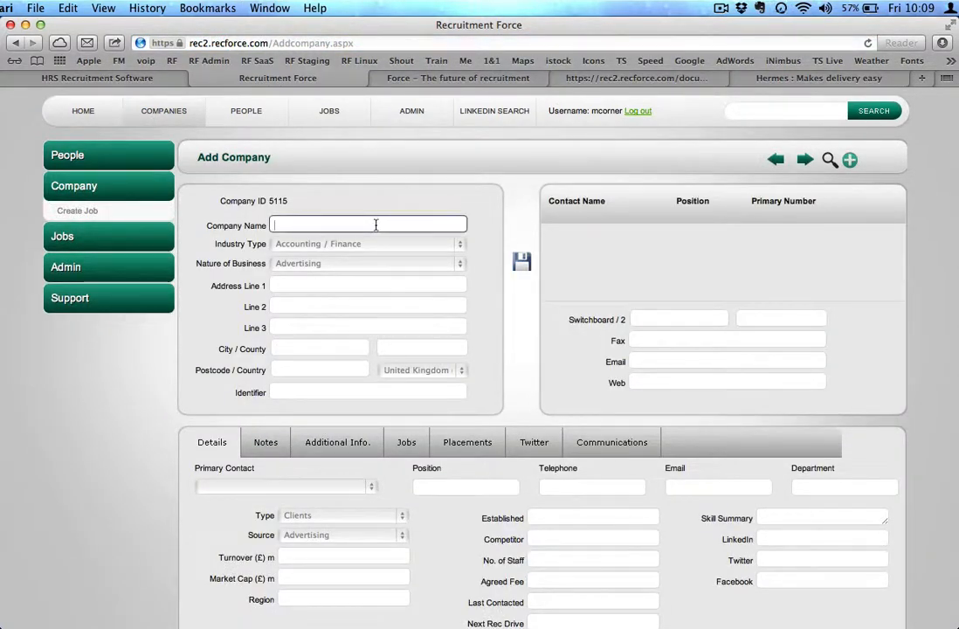
type("Recruitment")
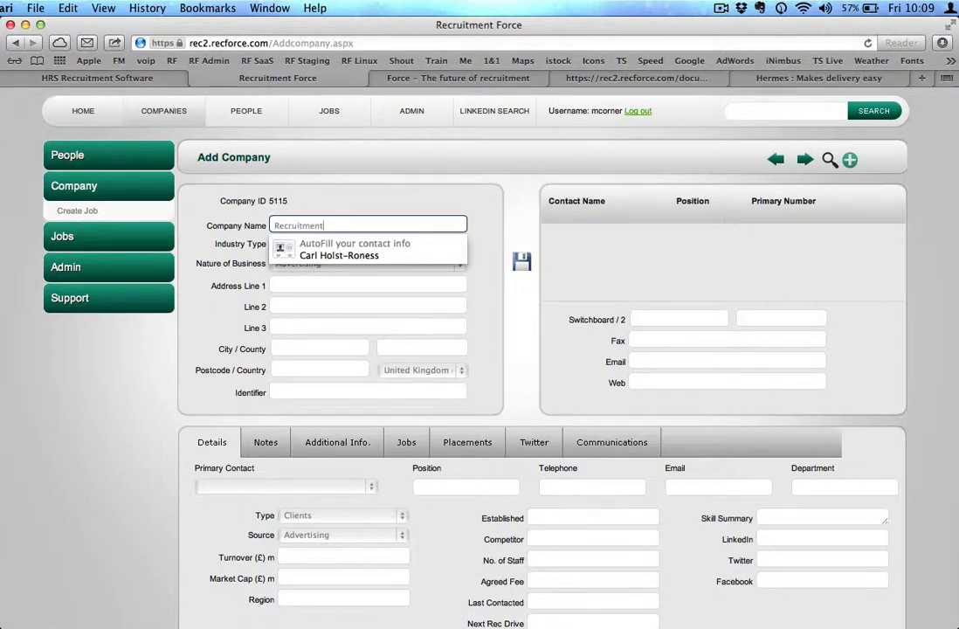
type("Force Ltd")
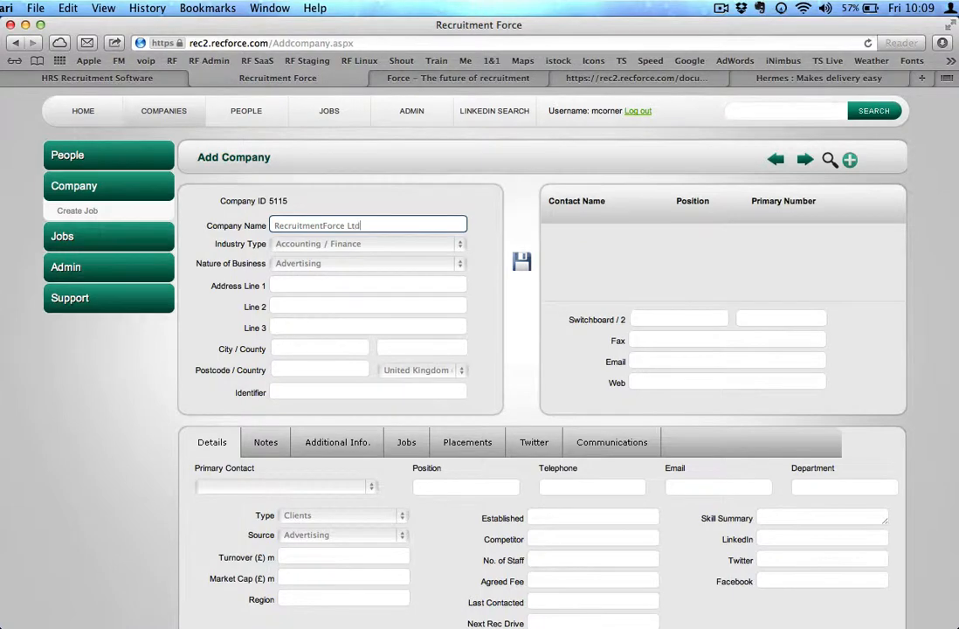
Set the company's industry type to IT / Software Development and nature of business to Development
left_click(463, 246)
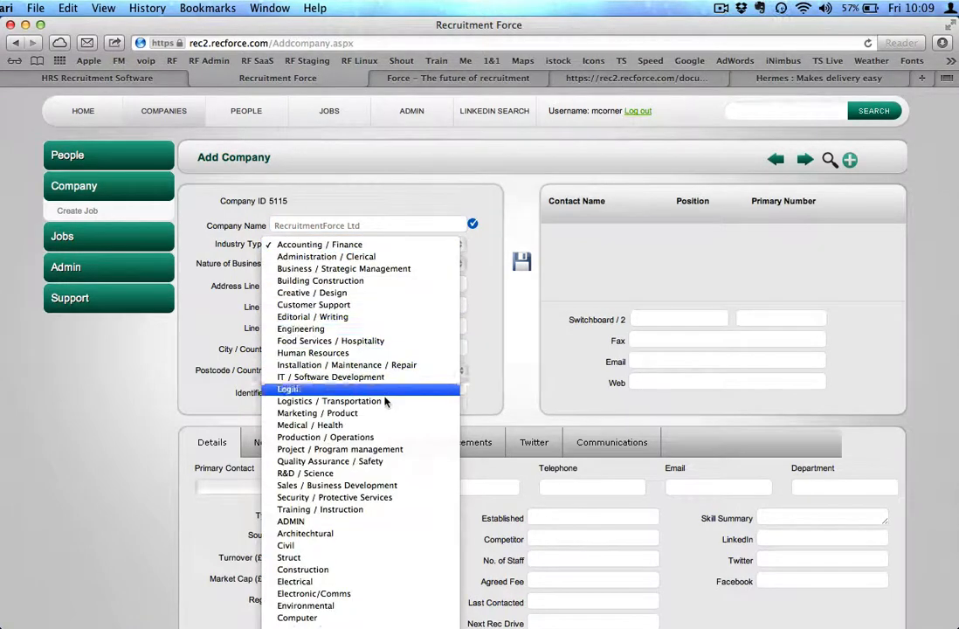
left_click(367, 377)
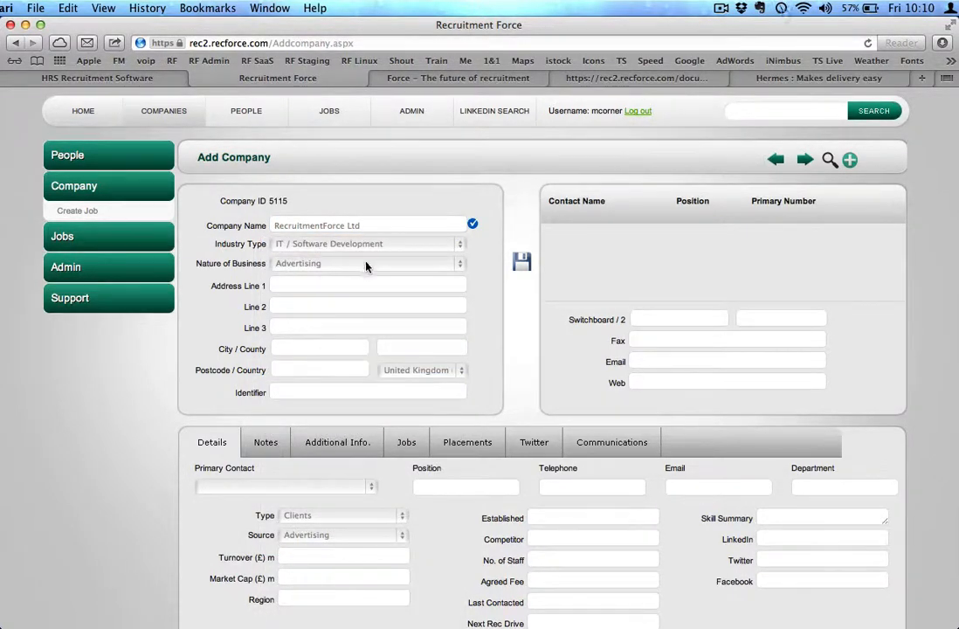
left_click(366, 264)
left_click(358, 288)
left_click(353, 266)
left_click(347, 254)
left_click(327, 287)
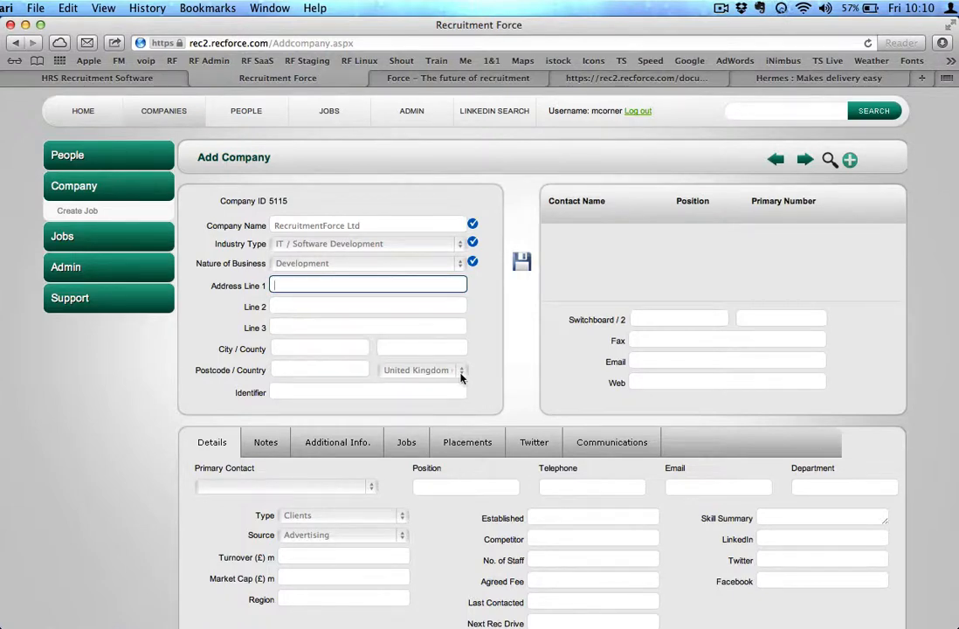
Set the company's type to Supplier
left_click(491, 381)
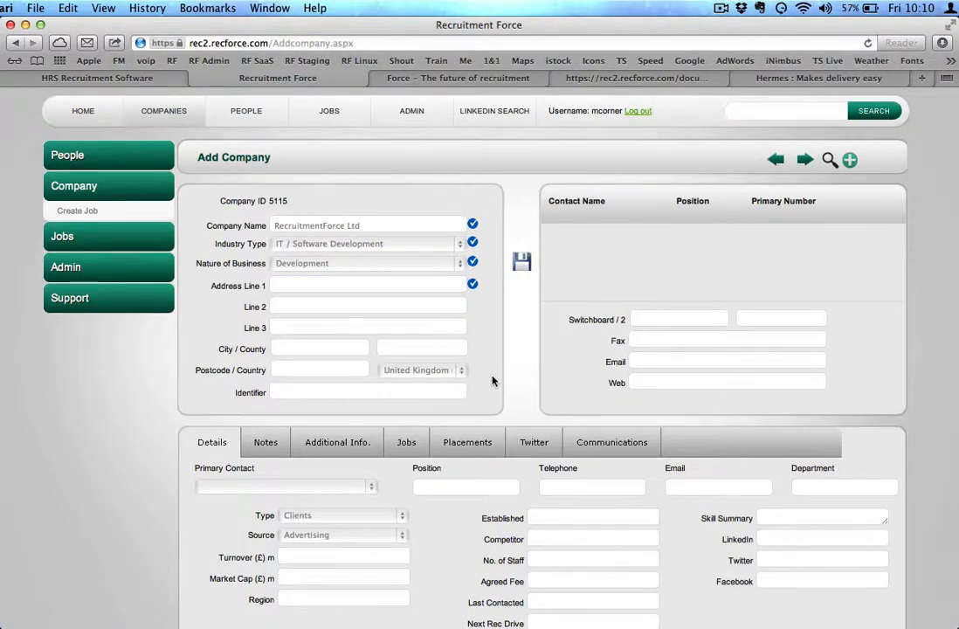
scroll(494, 381, "down", 1)
scroll(492, 381, "down", 1)
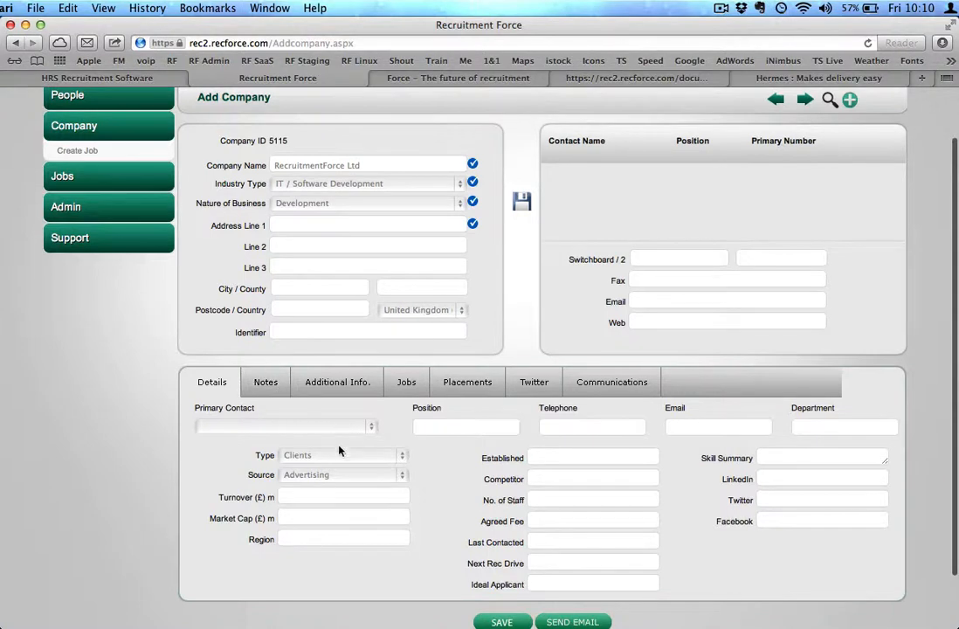
left_click(367, 456)
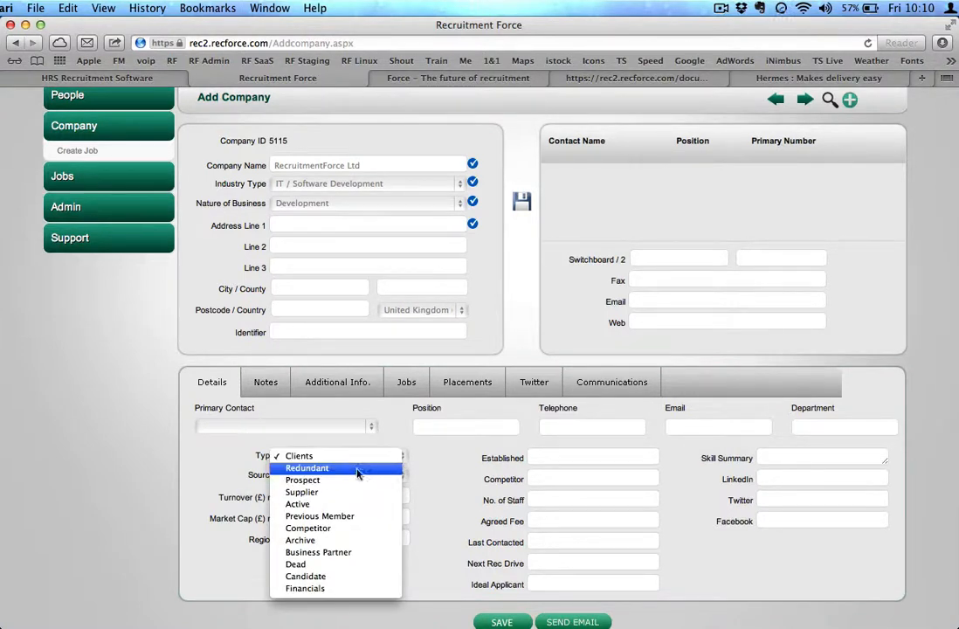
left_click(357, 493)
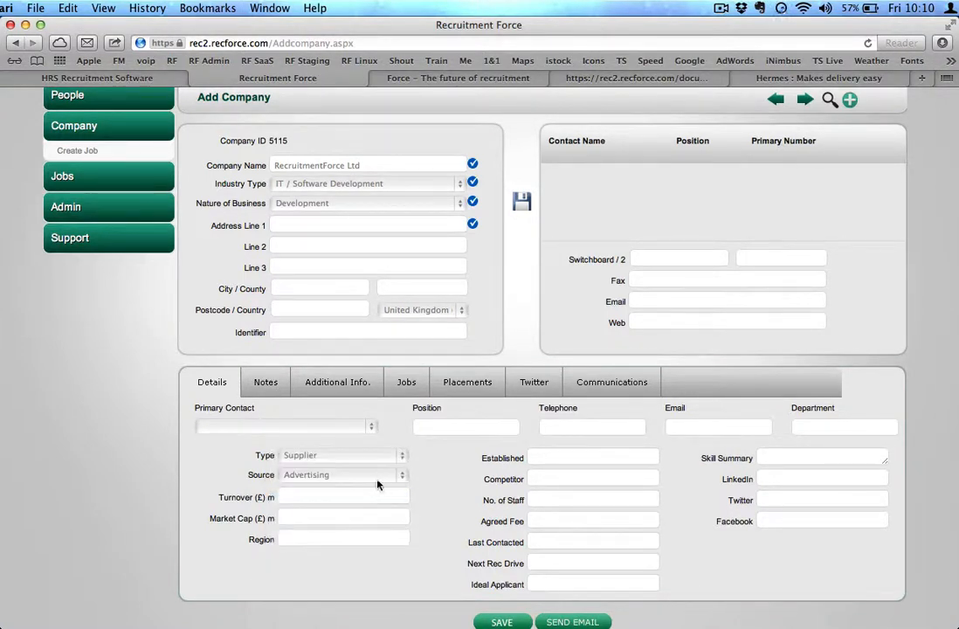
Enter recforce as the company's Twitter handle
left_click(348, 516)
left_click(353, 538)
left_click(488, 499)
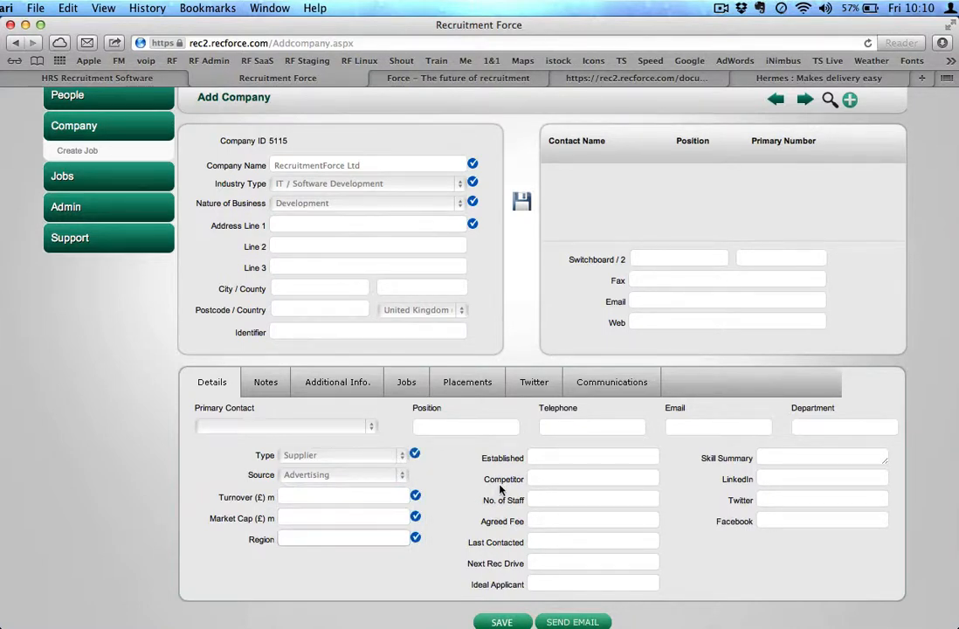
left_click(776, 502)
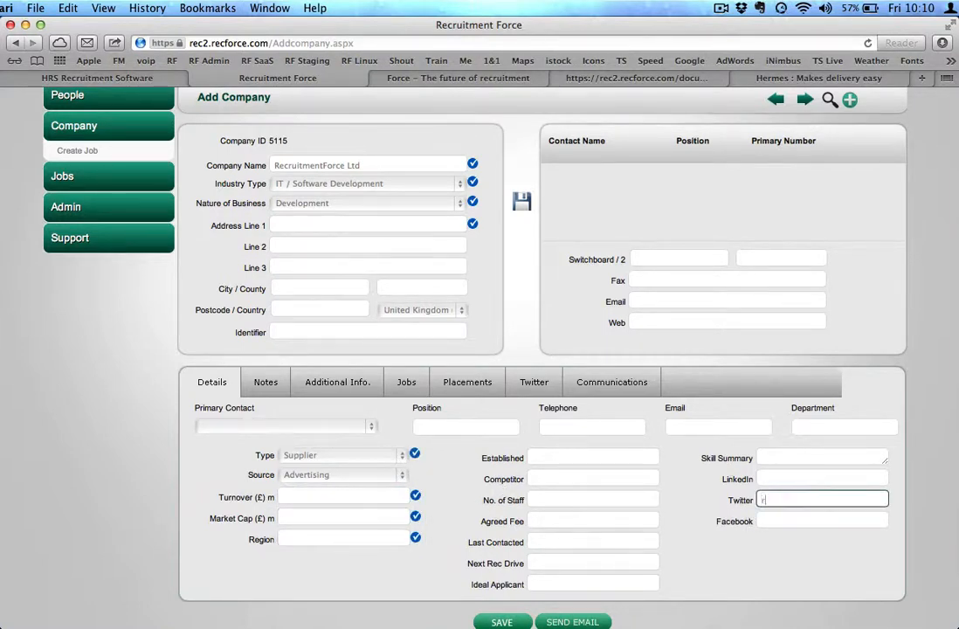
type("recforce")
key("Tab")
left_click(786, 477)
left_click(724, 481)
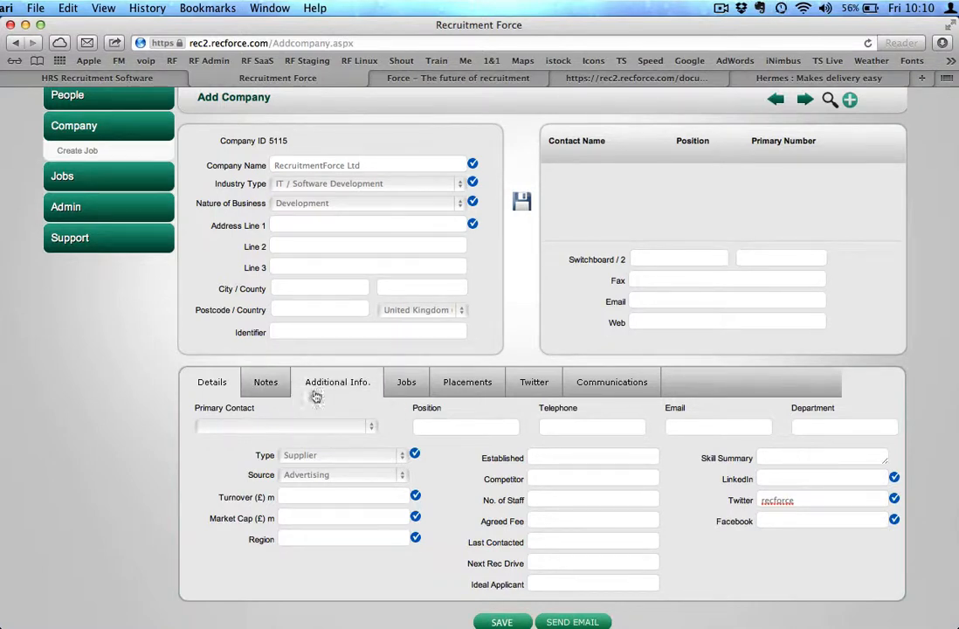
Browse the company's Notes, Additional Info., Jobs, Communications and Placements tabs before returning to Details
left_click(266, 384)
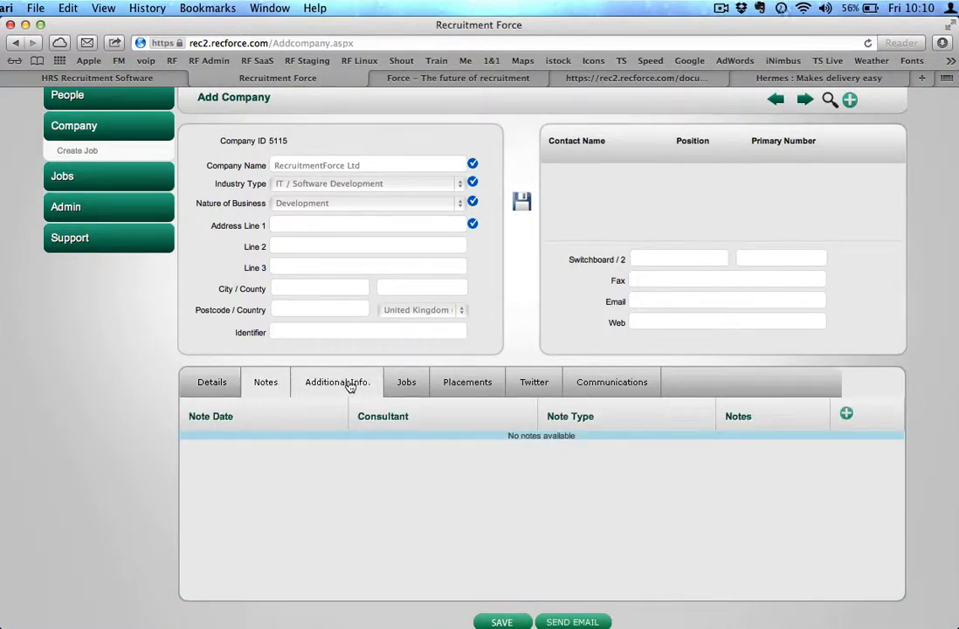
left_click(352, 383)
left_click(422, 386)
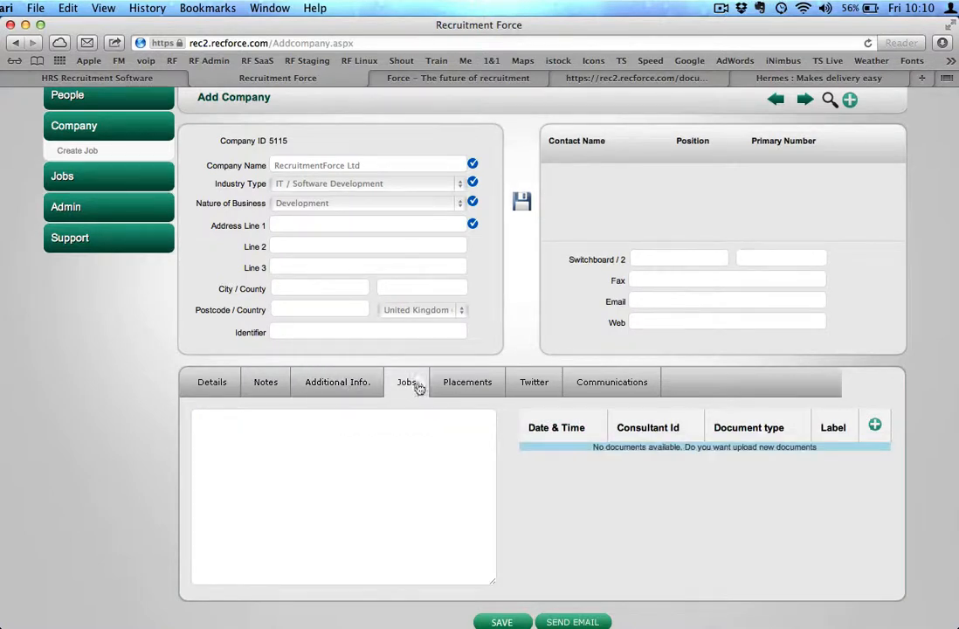
left_click(609, 390)
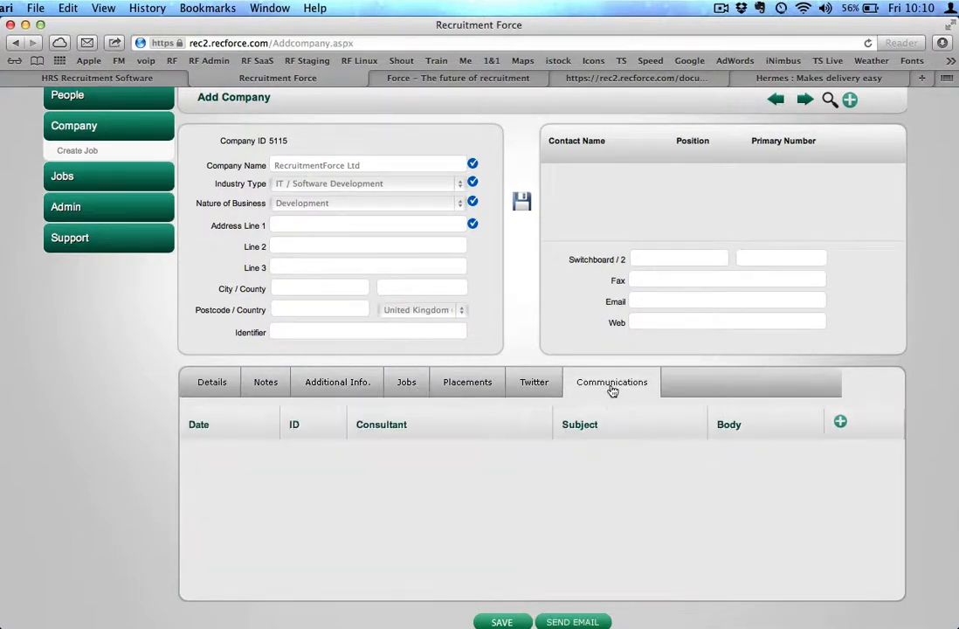
left_click(553, 389)
left_click(481, 383)
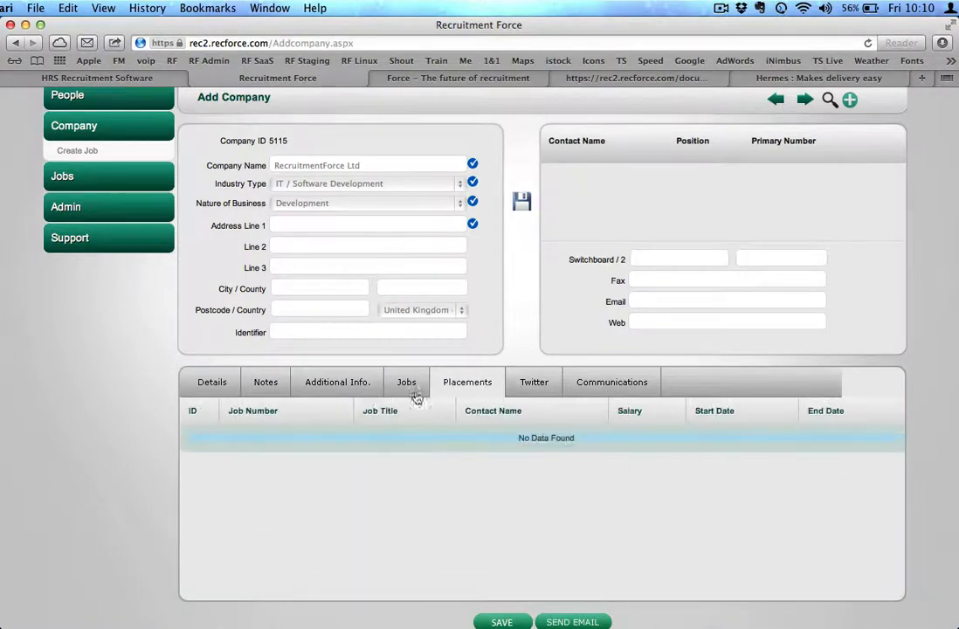
left_click(214, 384)
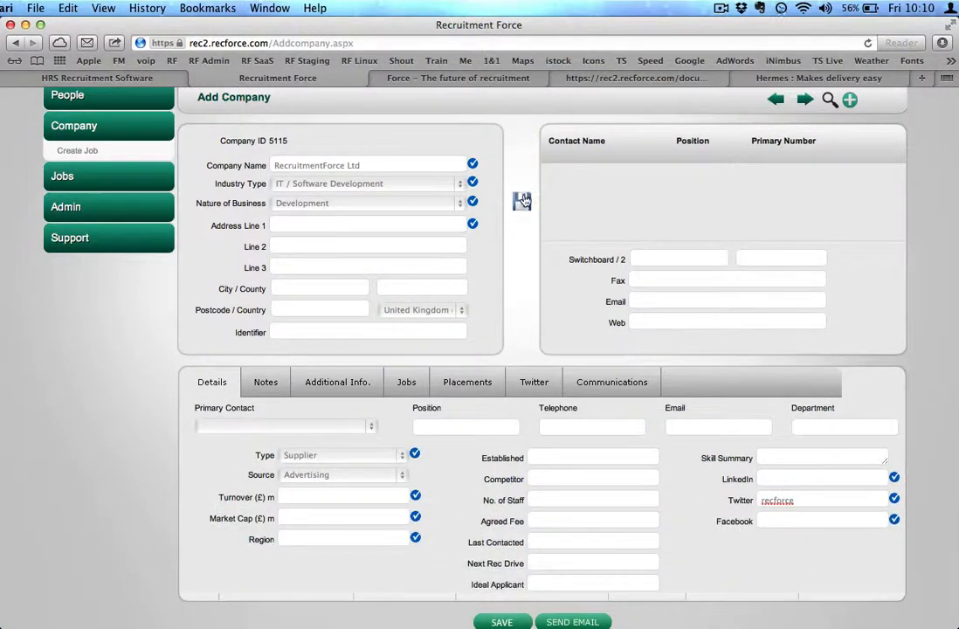
Save the new company and start adding a contact for it
left_click(522, 200)
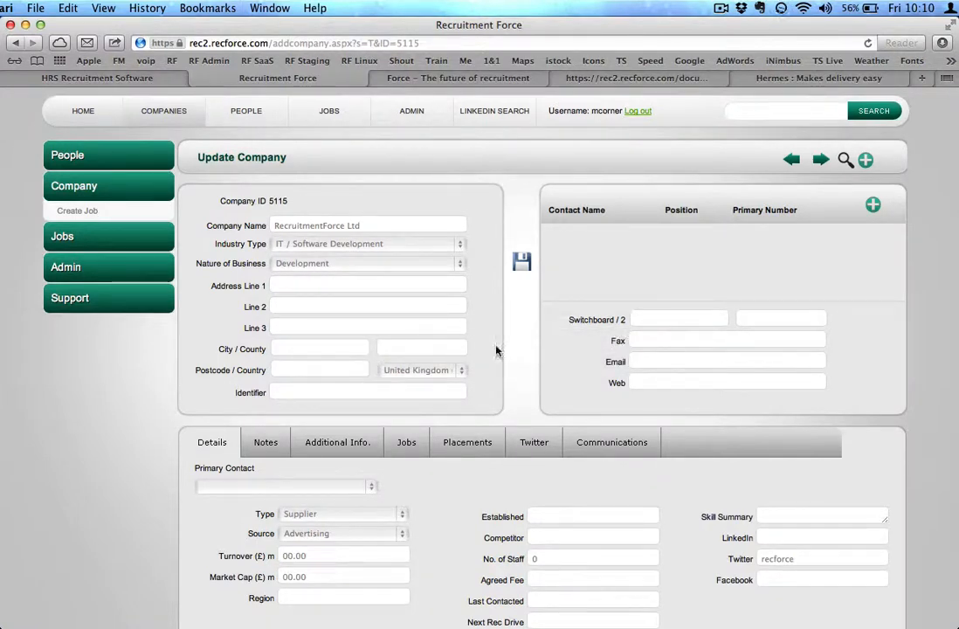
left_click(873, 207)
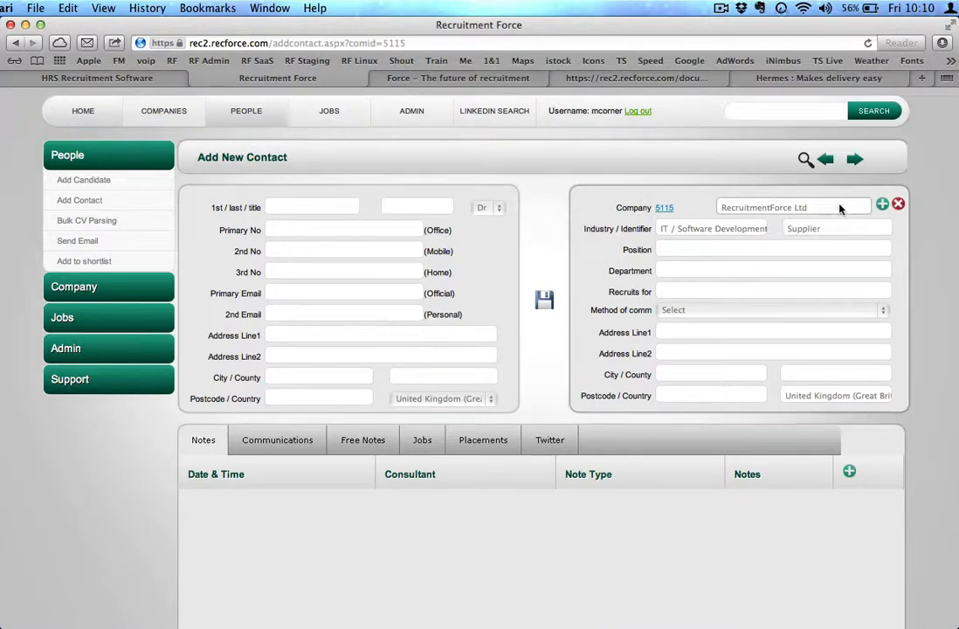
Enter the contact's first and last name and set the title to Mr
left_click(289, 208)
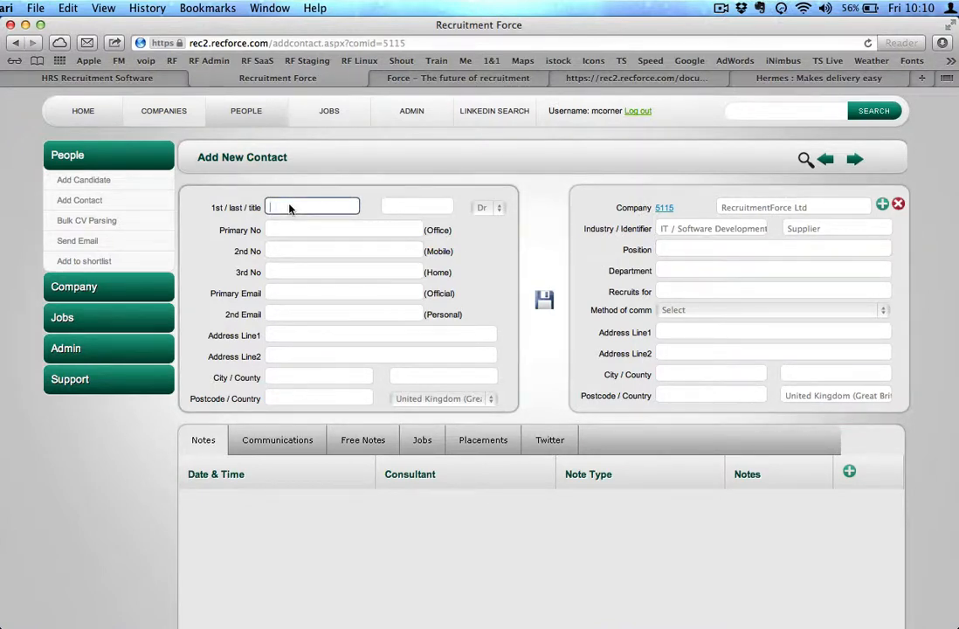
key("Tab")
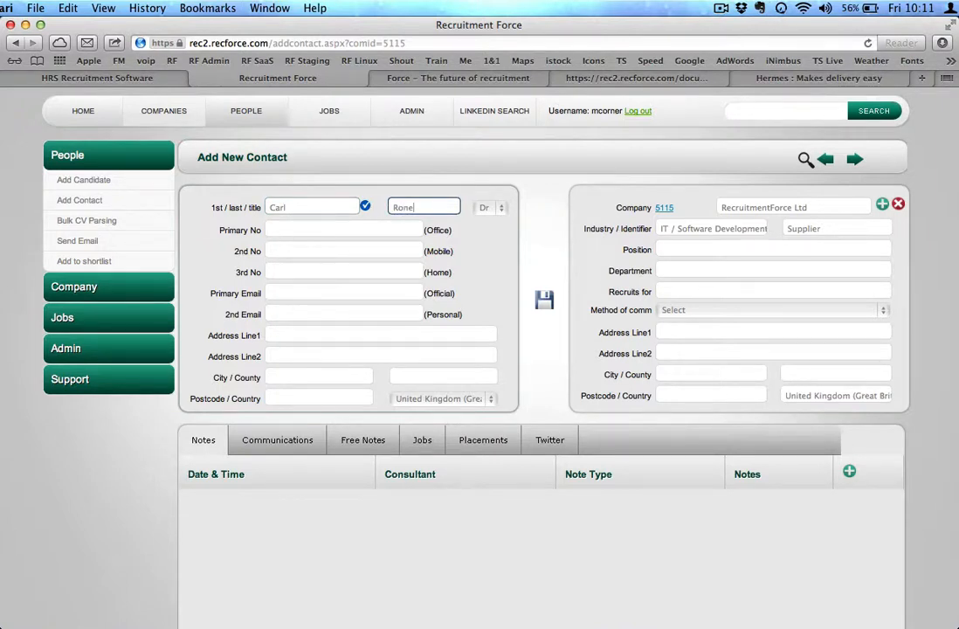
key("Tab")
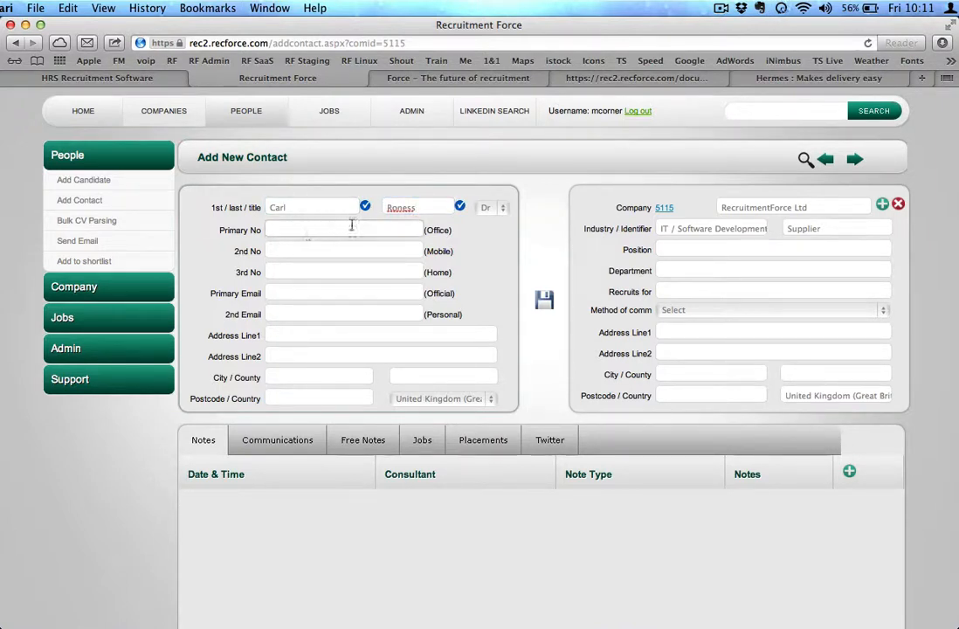
left_click(496, 207)
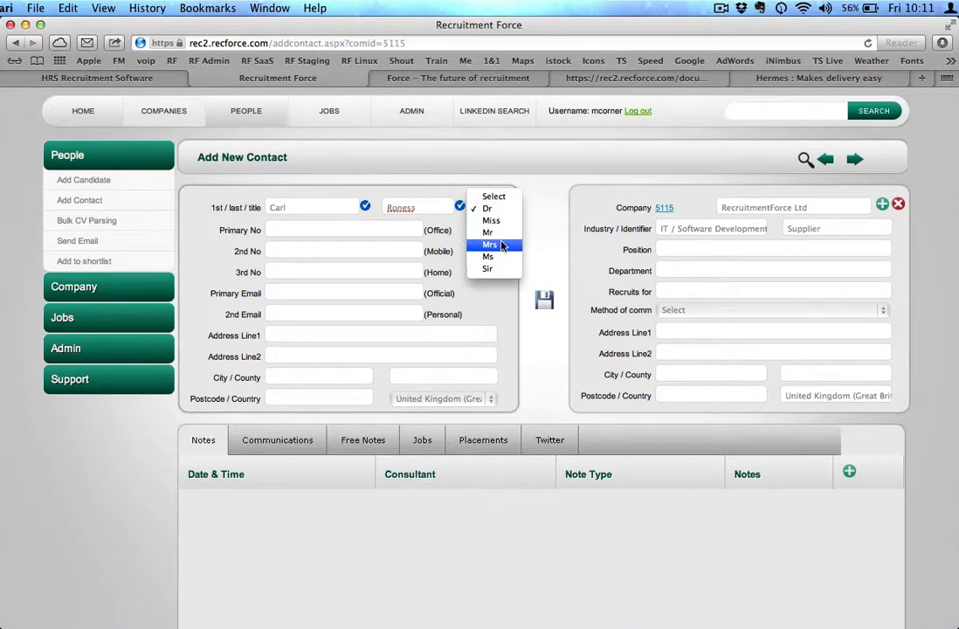
left_click(488, 232)
Fill in the contact's primary office phone number and official e-mail address
left_click(337, 230)
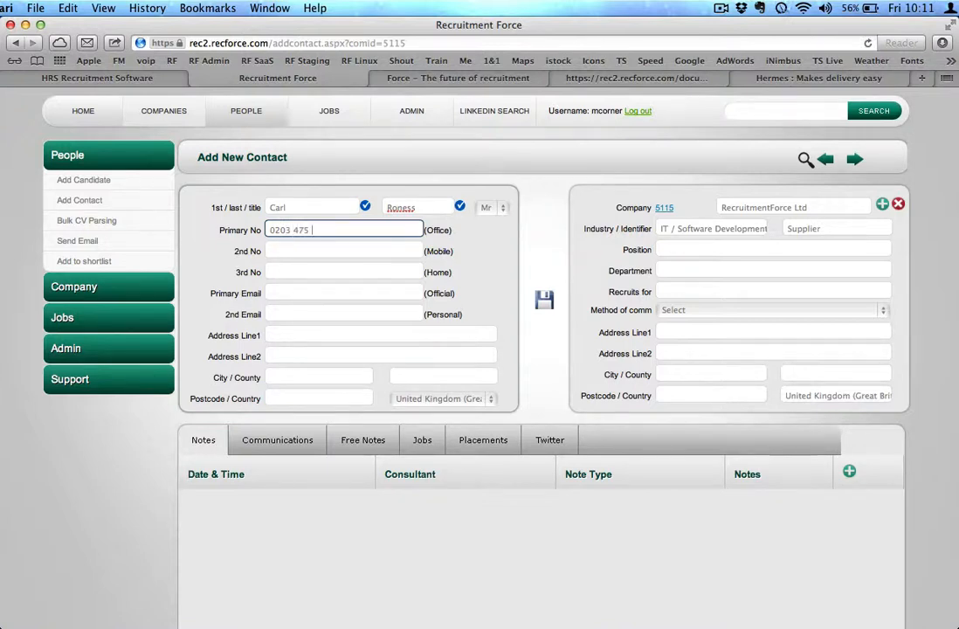
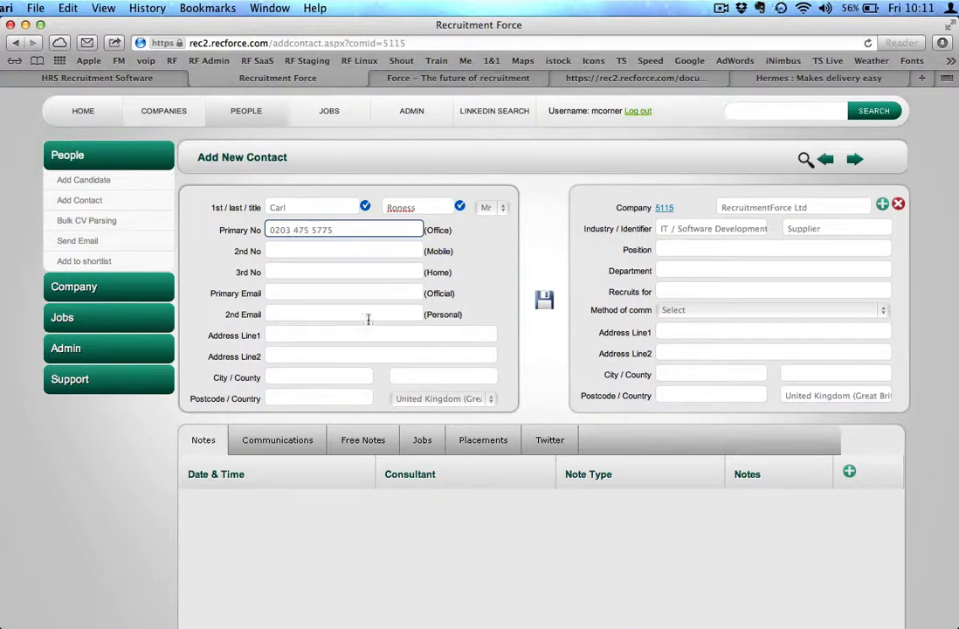
left_click(310, 294)
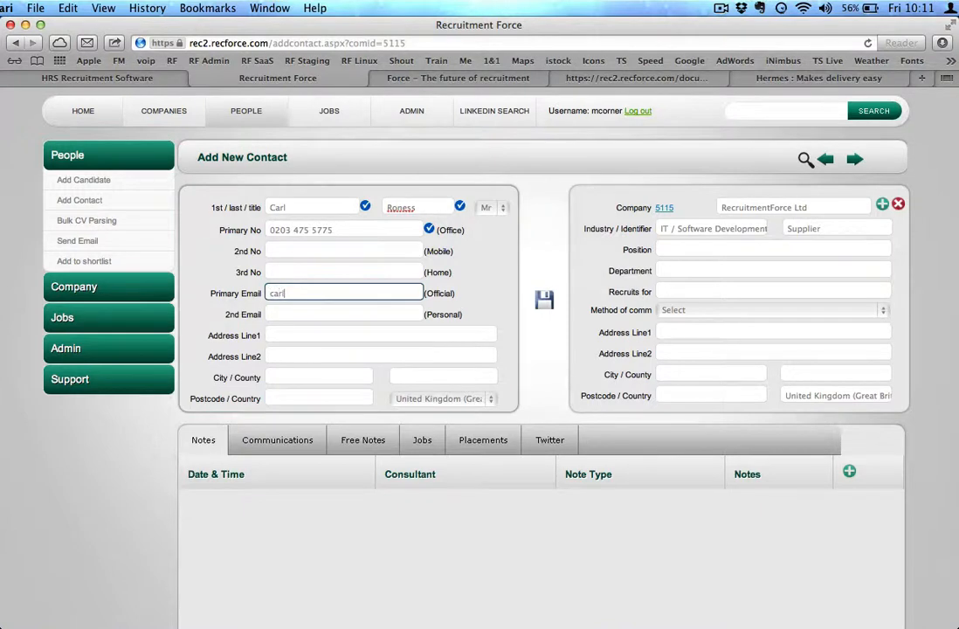
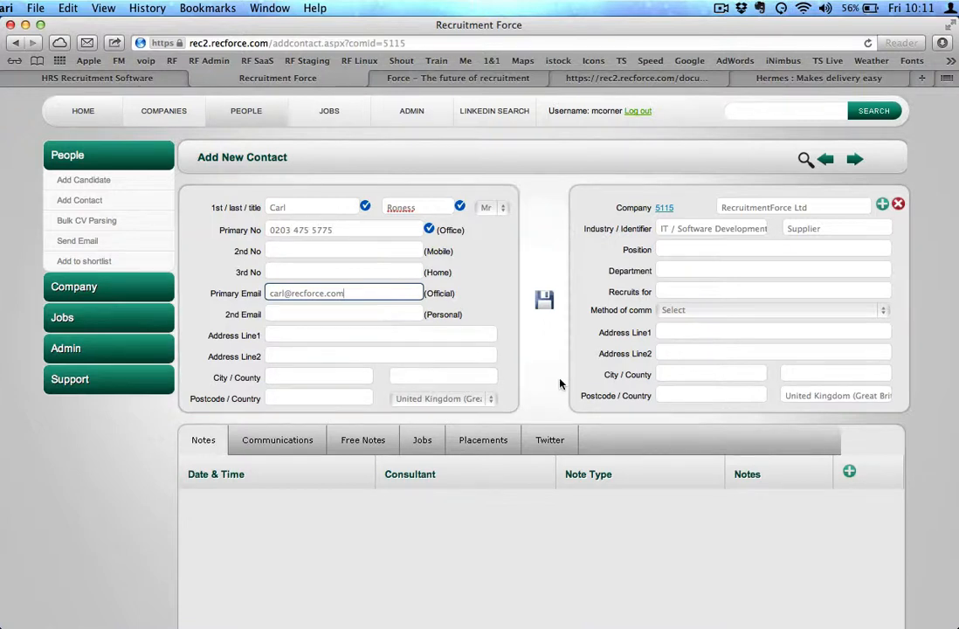
Set the contact's position to Products Director and method of communication to Phone, then save the contact
left_click(681, 250)
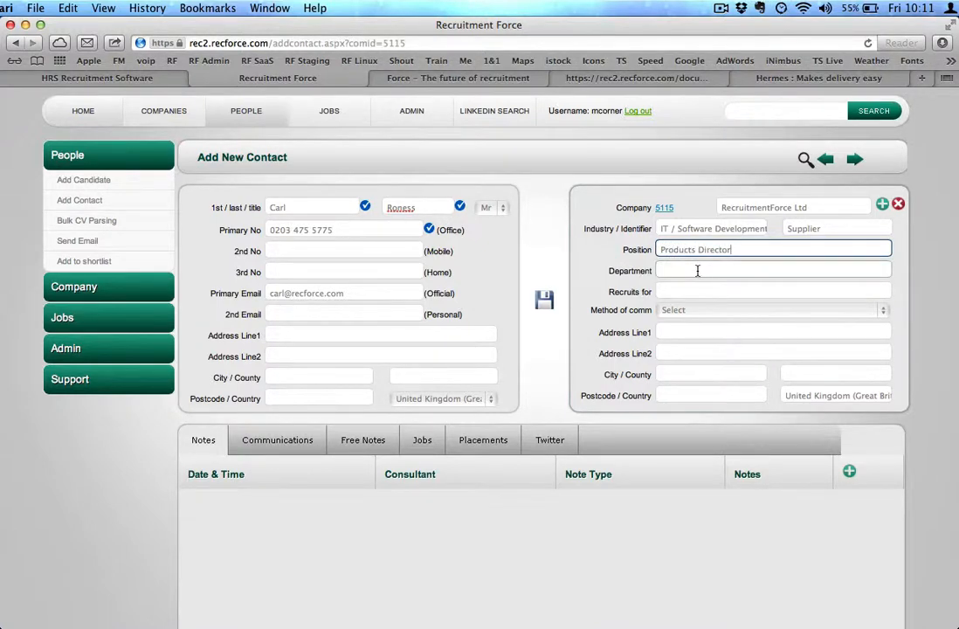
left_click(657, 310)
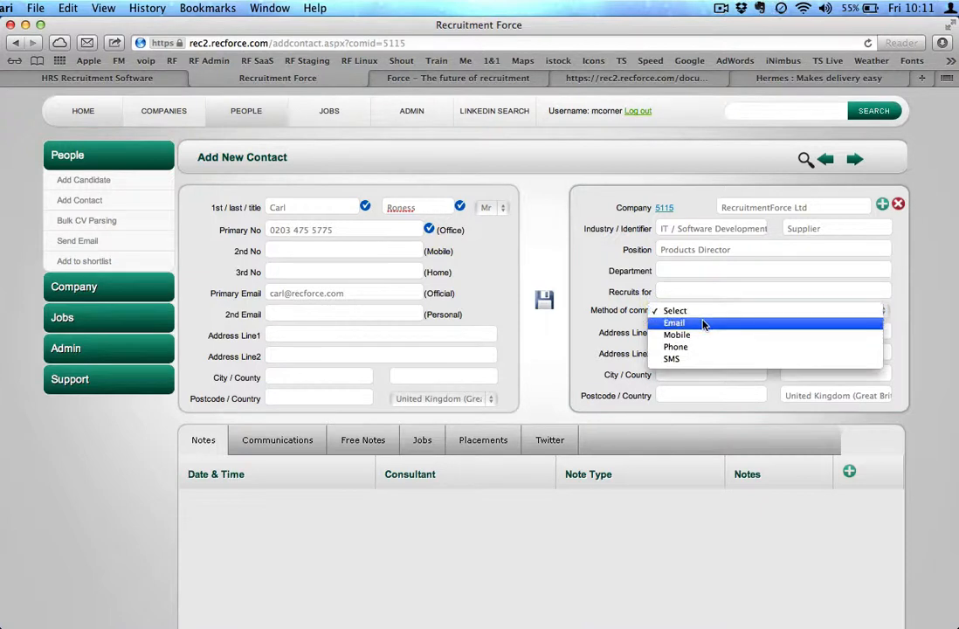
left_click(666, 347)
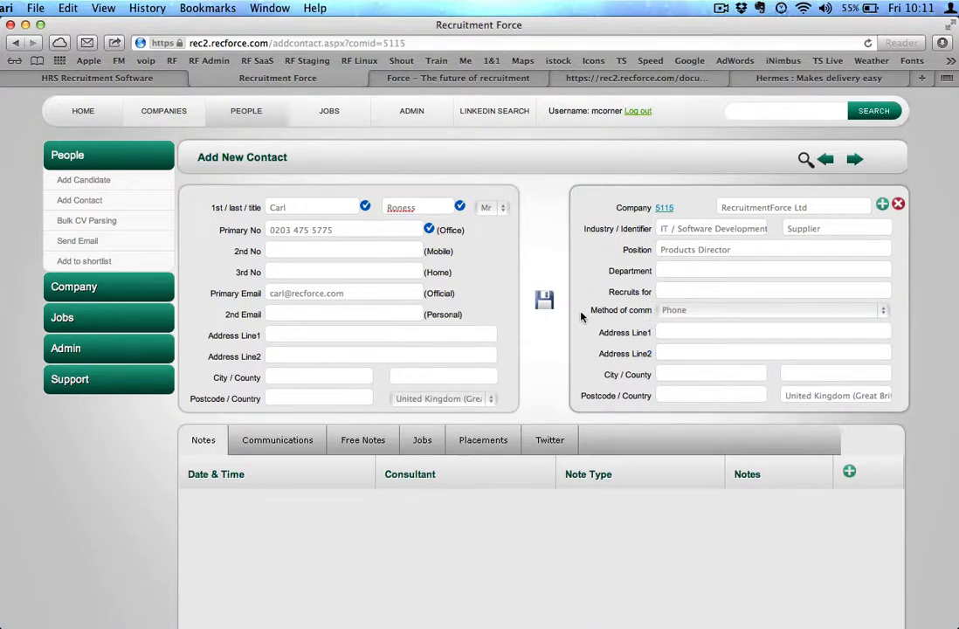
left_click(544, 300)
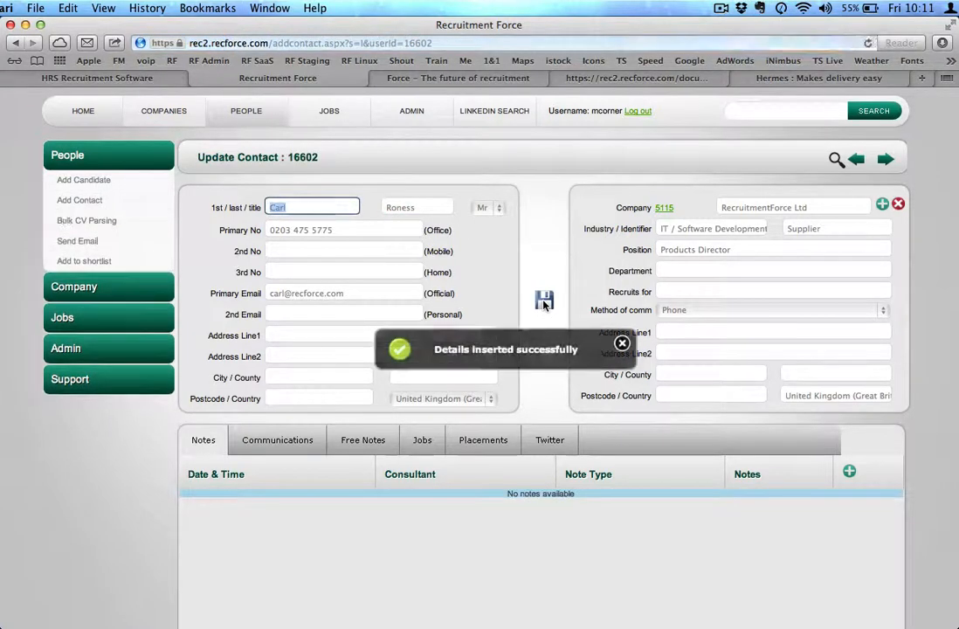
Open the RecruitmentForce Ltd company record and view its linked contact before returning to the company
left_click(172, 116)
left_click(196, 227)
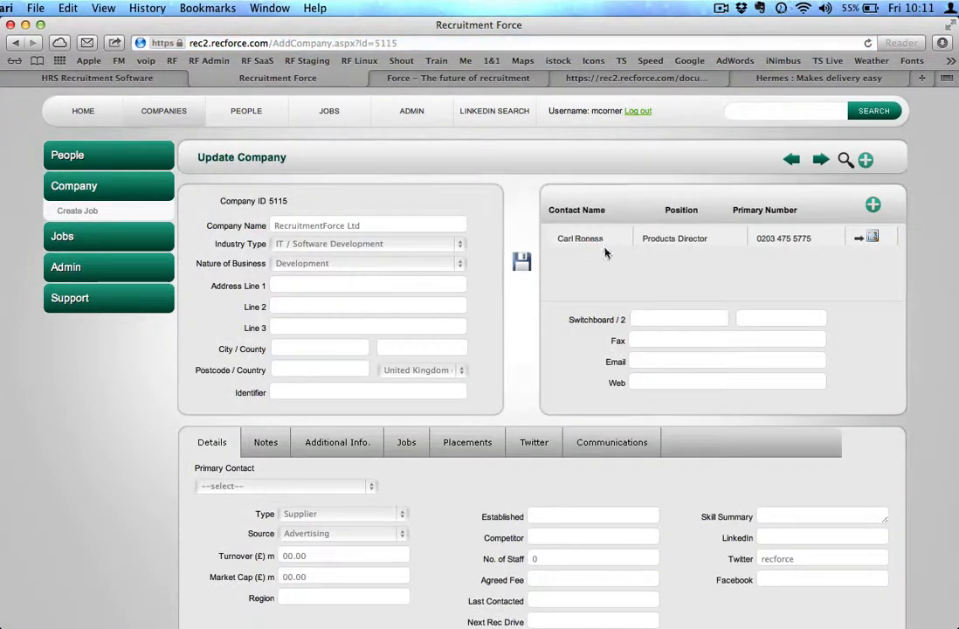
left_click_drag(557, 238, 762, 237)
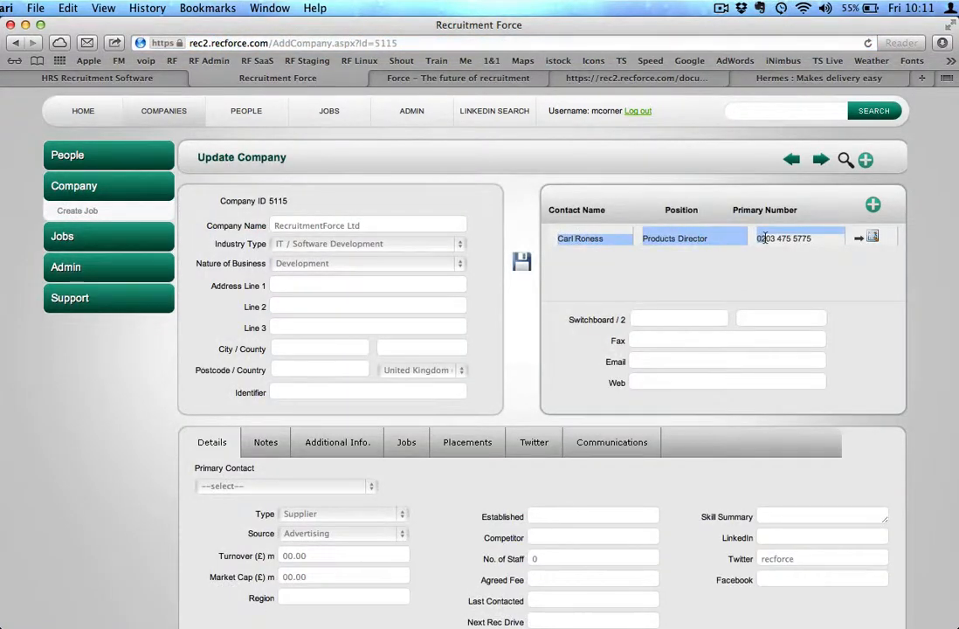
left_click(766, 282)
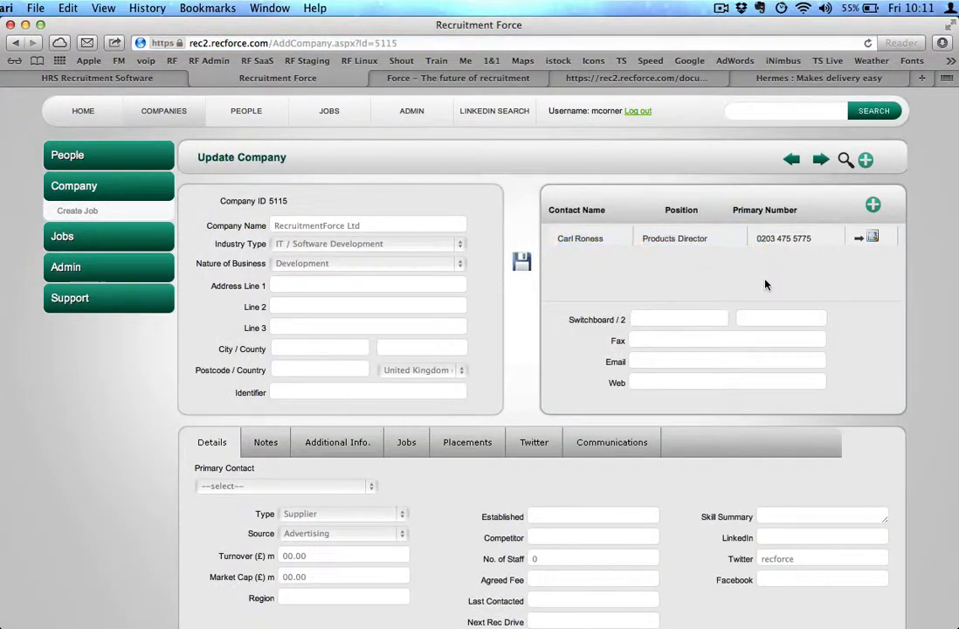
left_click(859, 241)
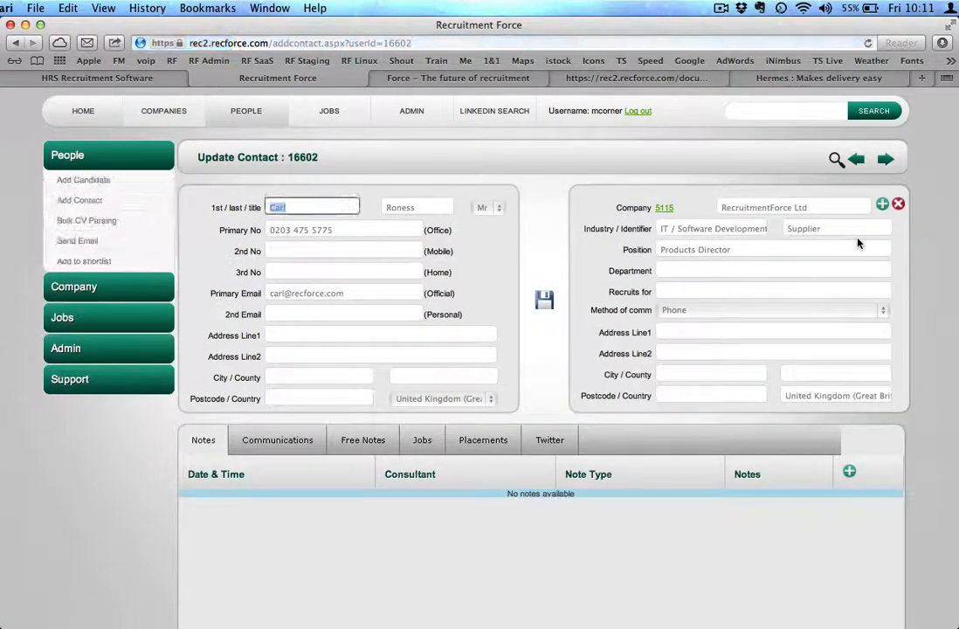
left_click(664, 210)
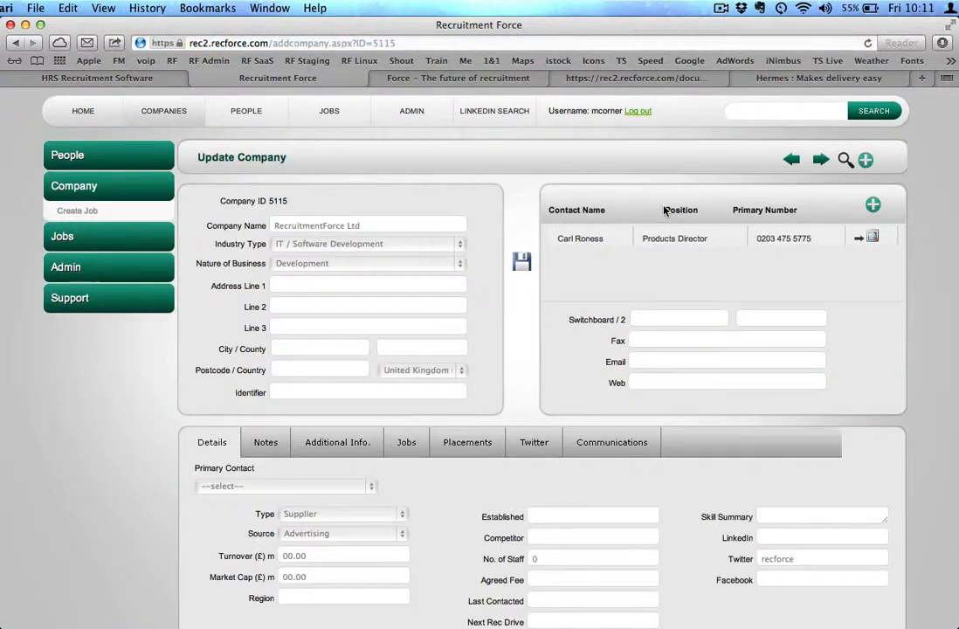
Set the company's primary contact to the new contact and save the company
left_click(279, 486)
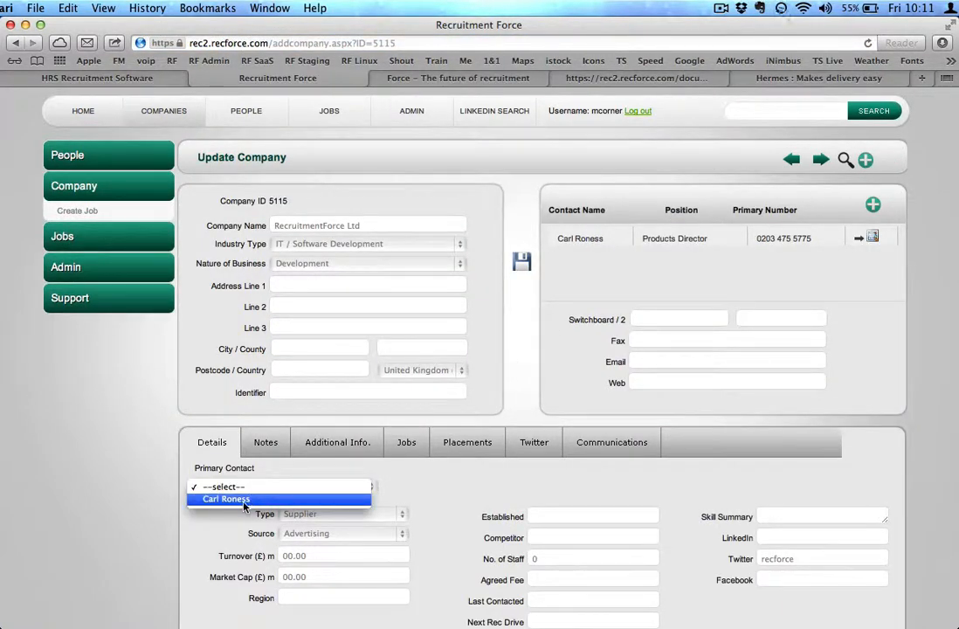
left_click(244, 502)
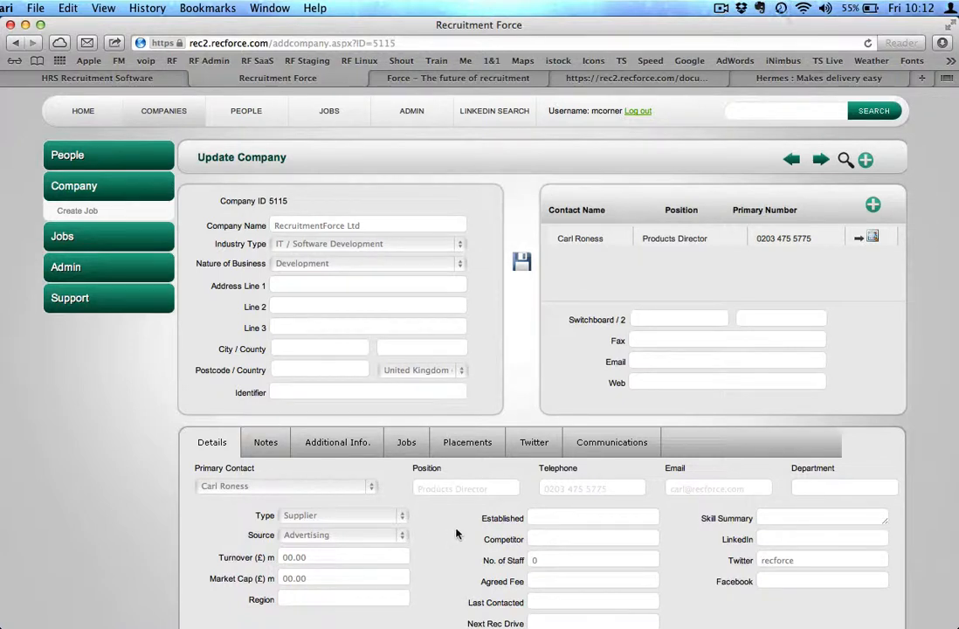
left_click(522, 261)
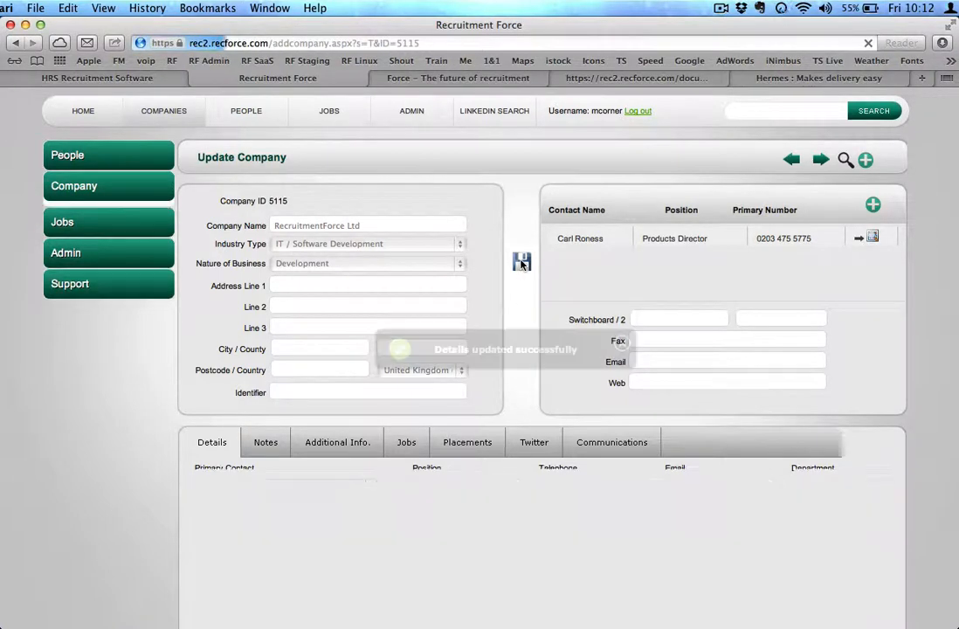
Add a new job for the company and choose the company's new contact as its hiring manager
left_click(408, 443)
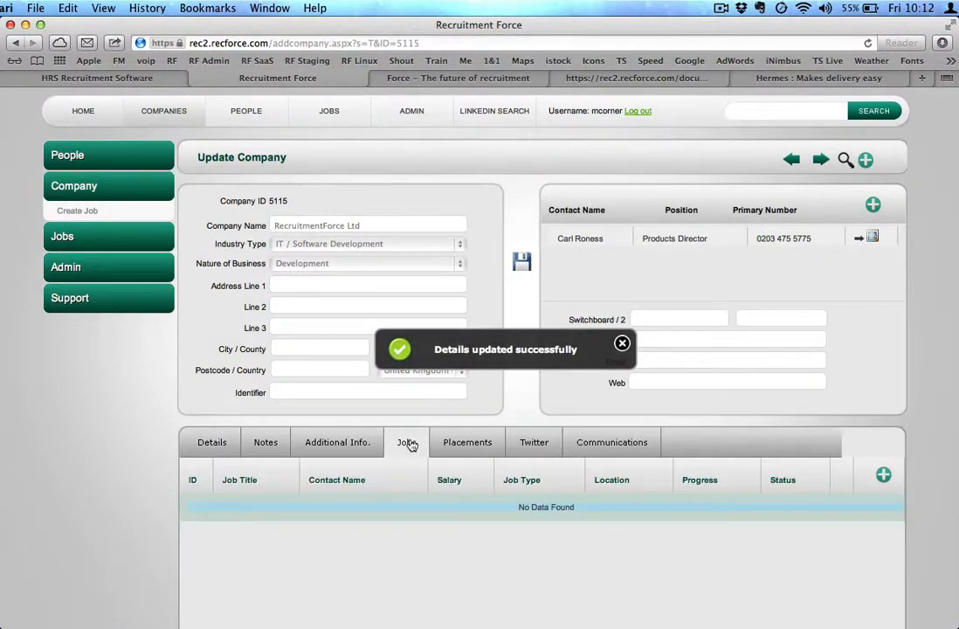
left_click(884, 476)
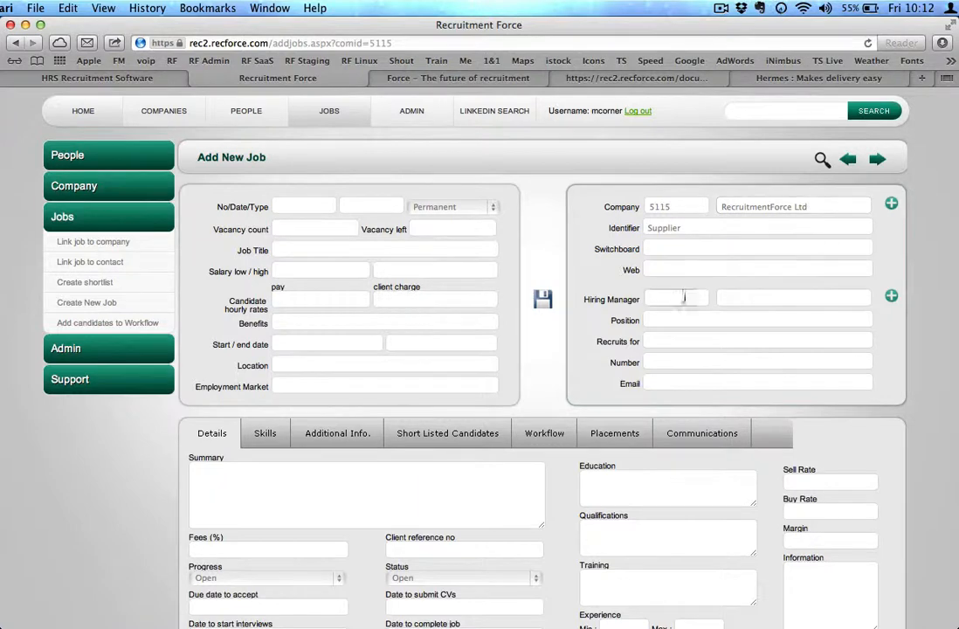
left_click(891, 297)
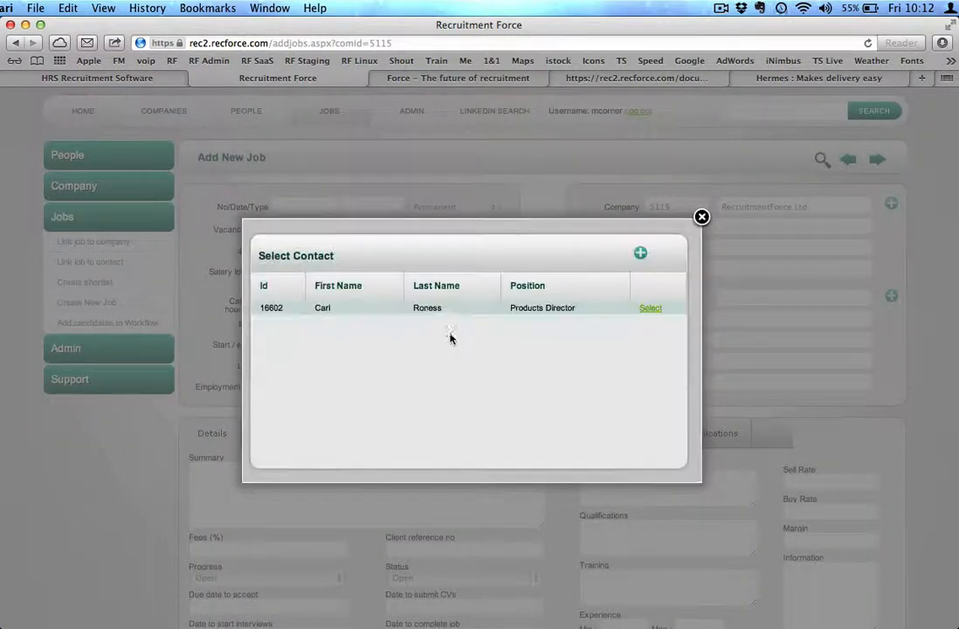
left_click(653, 308)
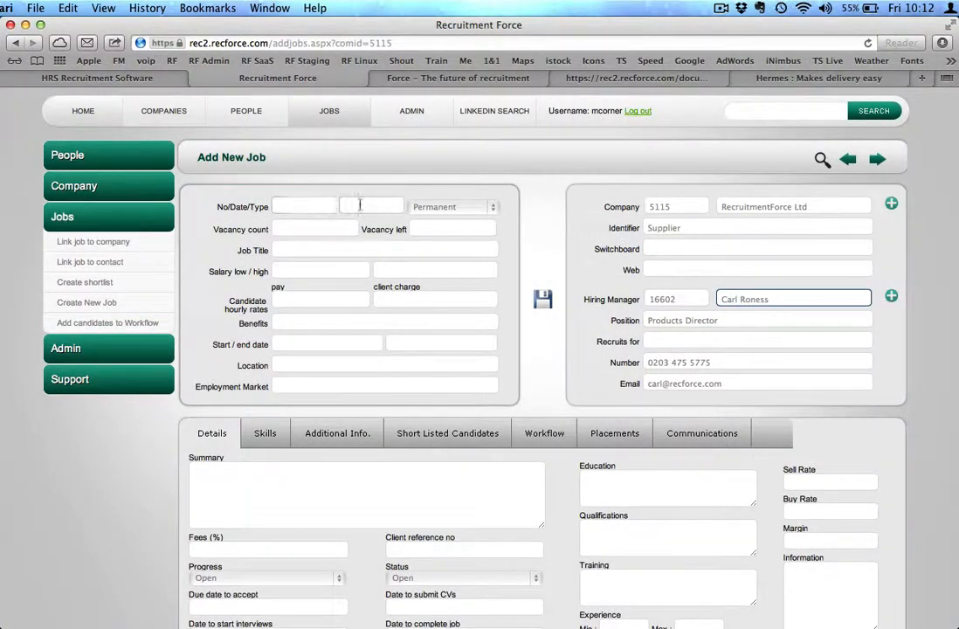
Set the job date to 30 Nov 2012 and both the vacancy count and vacancies left to 1
left_click(362, 207)
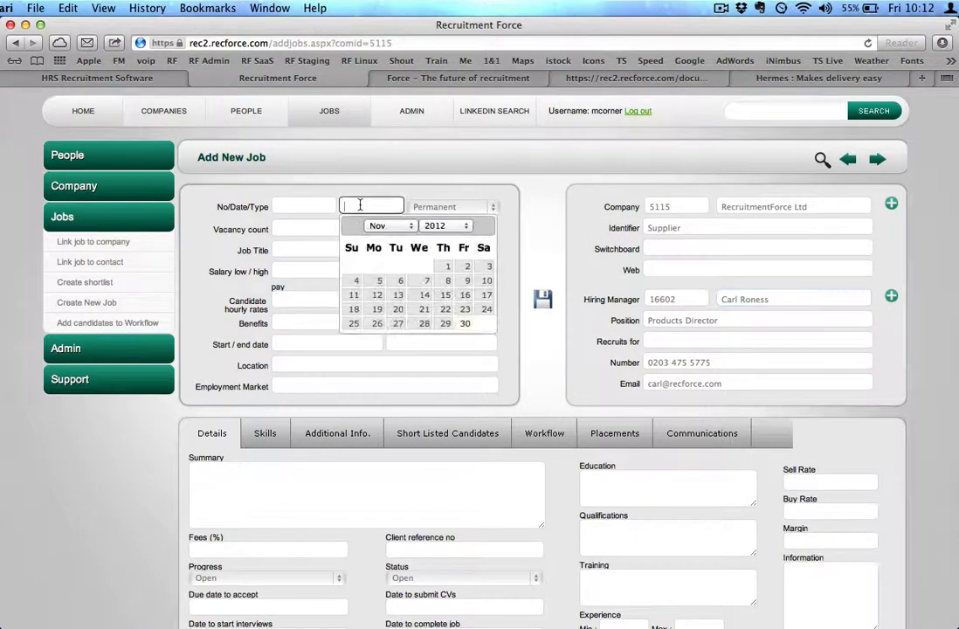
left_click(464, 323)
left_click(316, 229)
type("1")
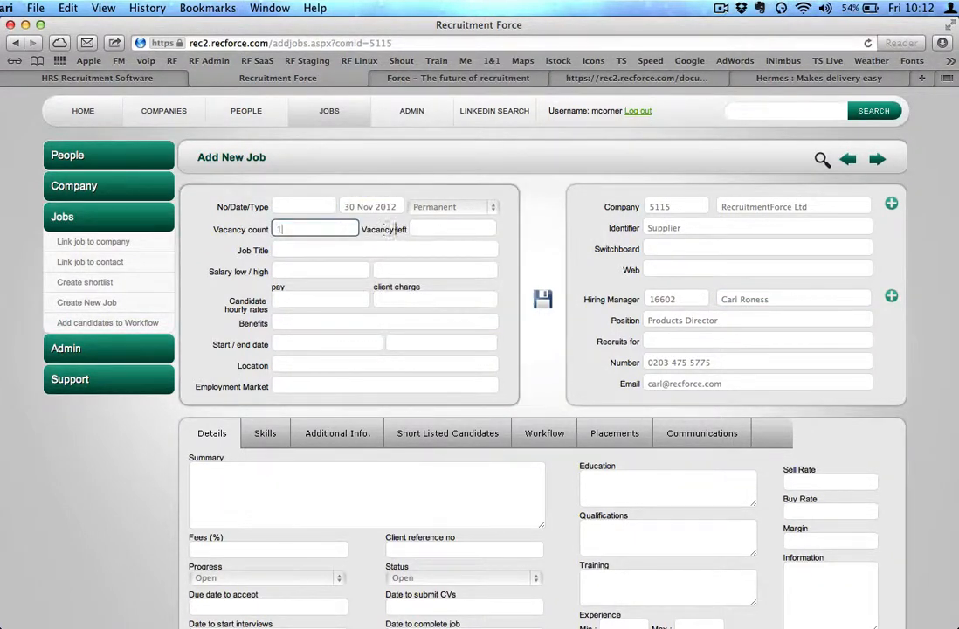
left_click(426, 229)
type("1")
Enter Sales Manager as the job title and a salary range of 30000 to 50000
left_click(318, 251)
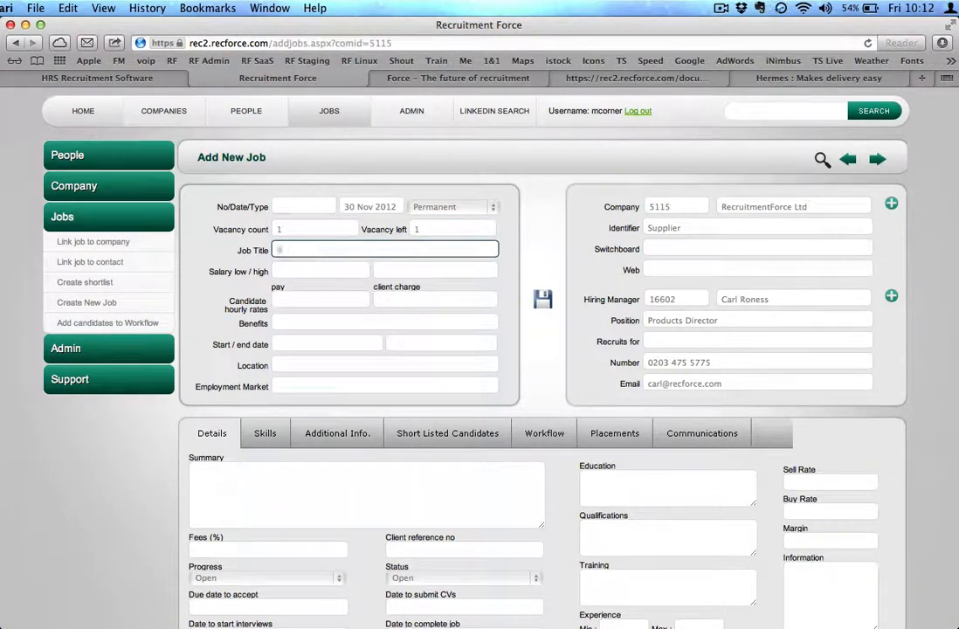
type("Sales Manager")
left_click(320, 270)
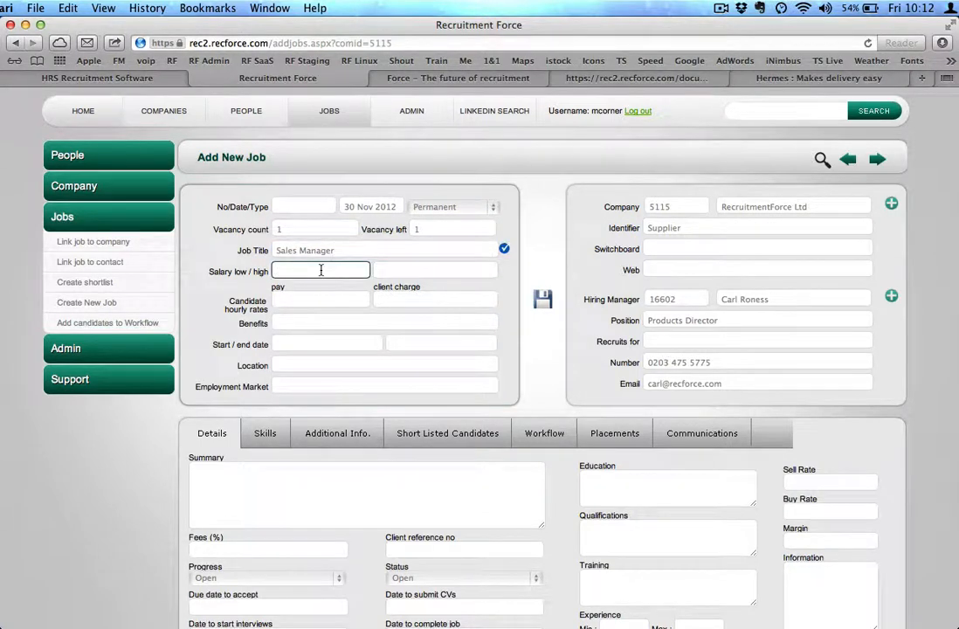
type("30000")
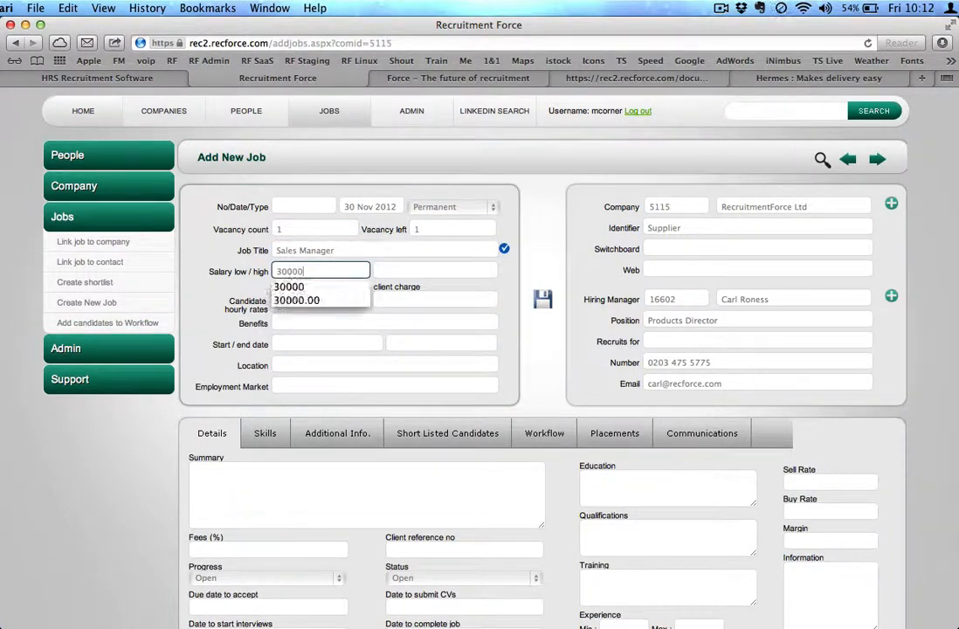
key("Tab")
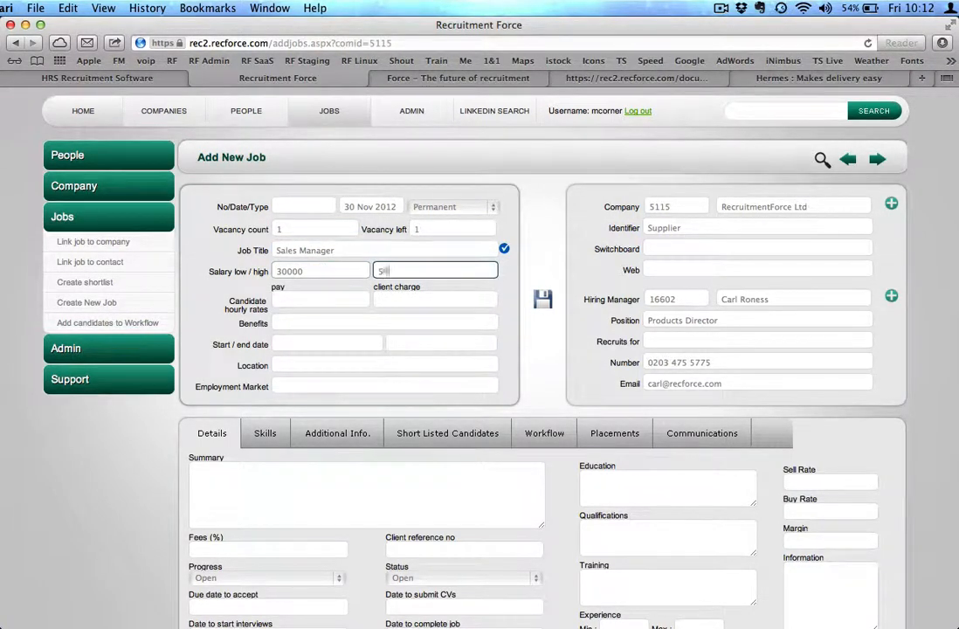
Set the job's start date to 30 Nov 2012 and end date to 13 Dec 2012
left_click(305, 321)
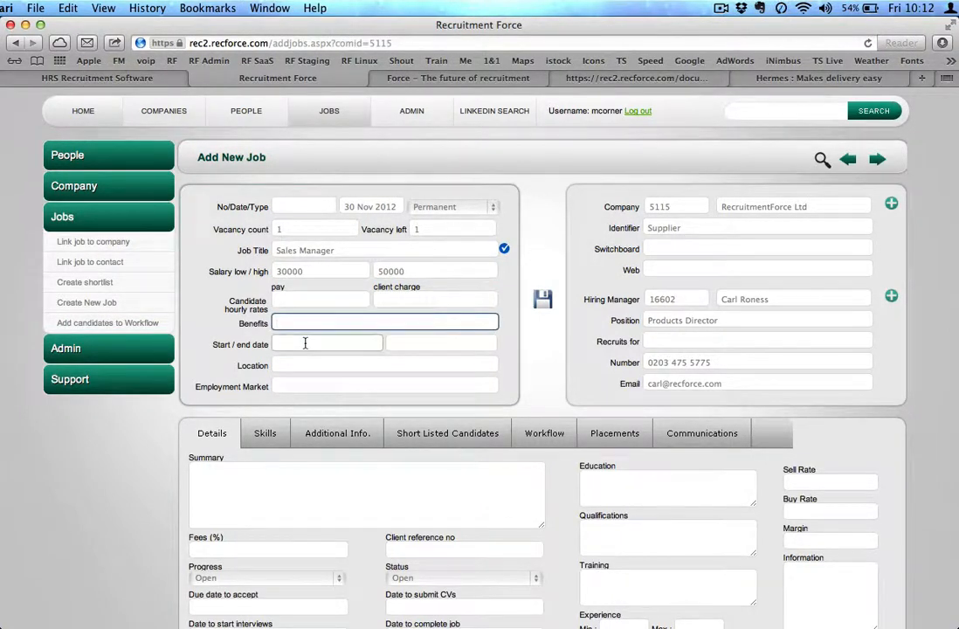
left_click(305, 343)
left_click(396, 461)
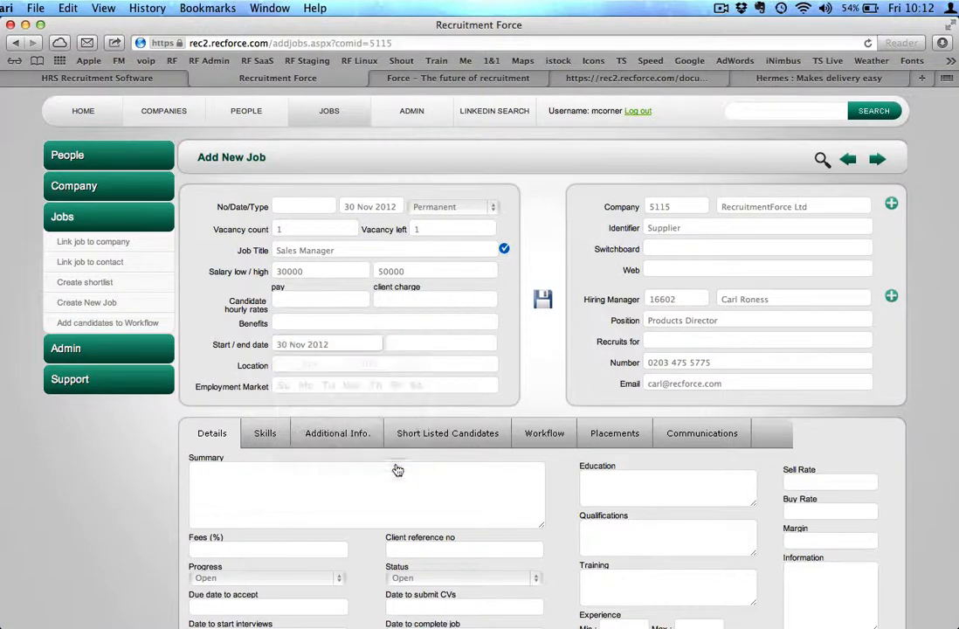
left_click(452, 343)
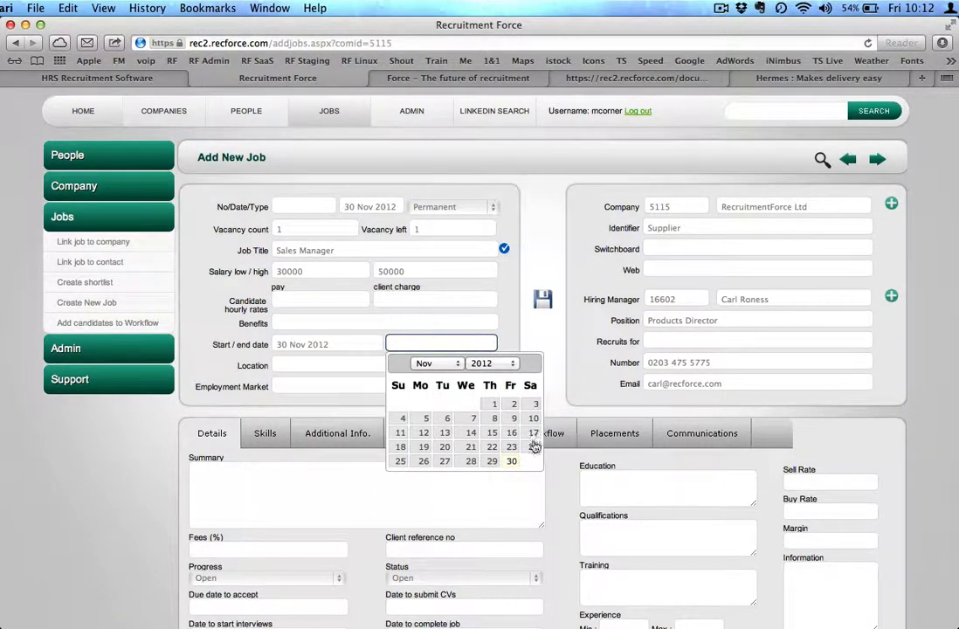
left_click(437, 363)
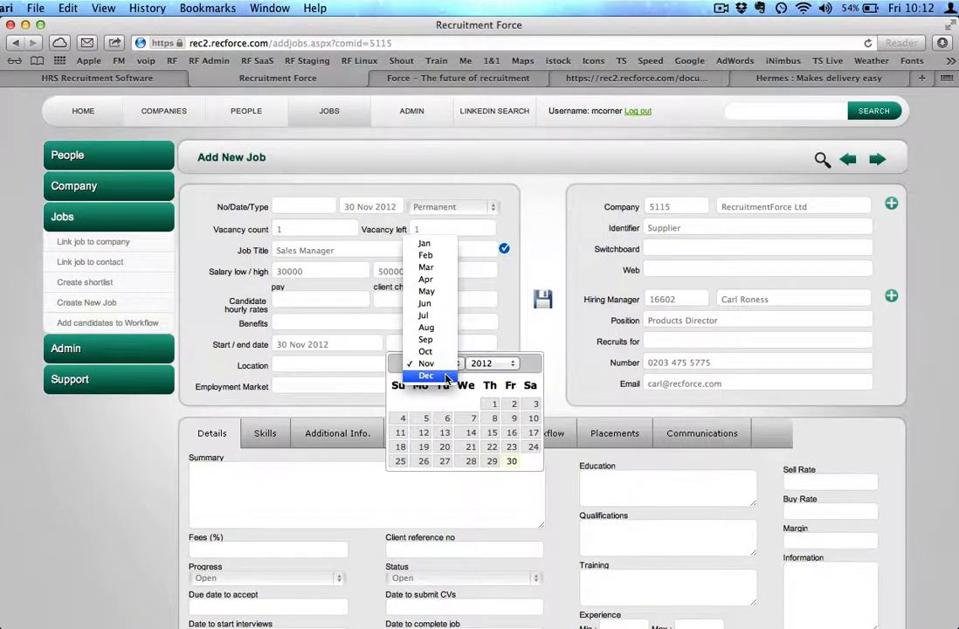
left_click(428, 382)
left_click(493, 432)
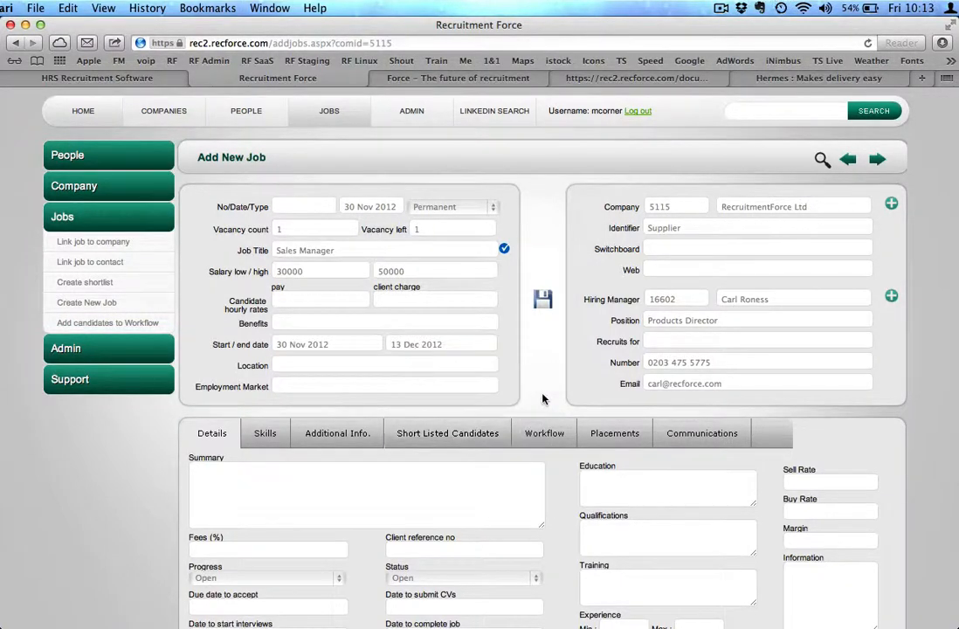
Enter London as the location and Software as the employment market, then save the new job
left_click(407, 365)
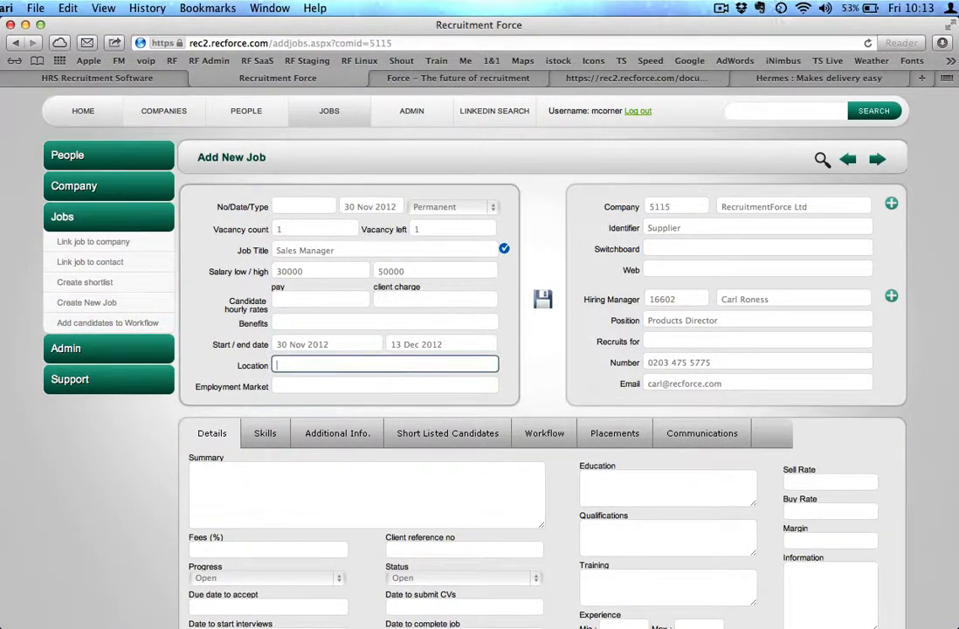
type("London")
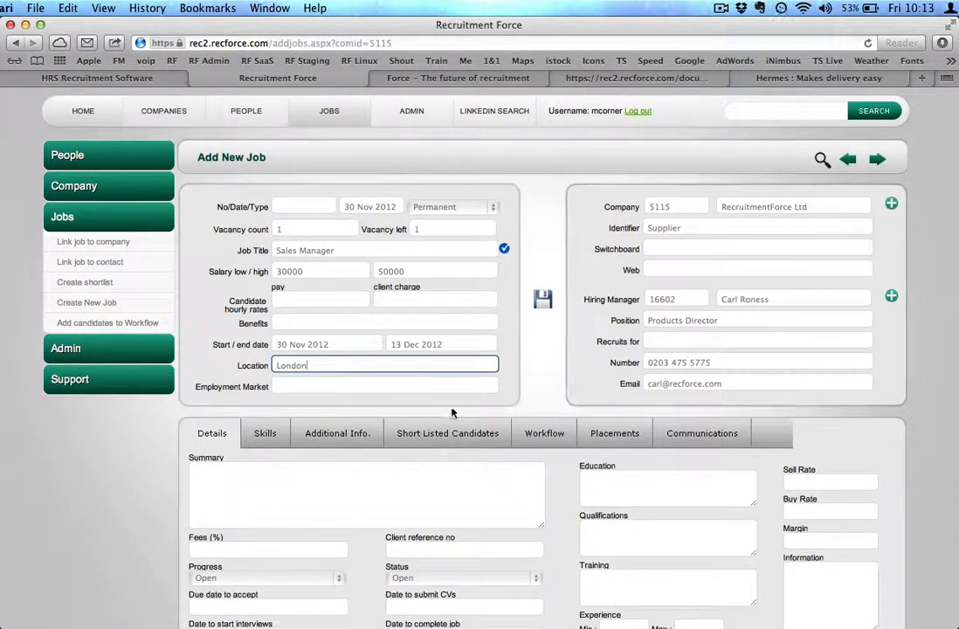
left_click(417, 386)
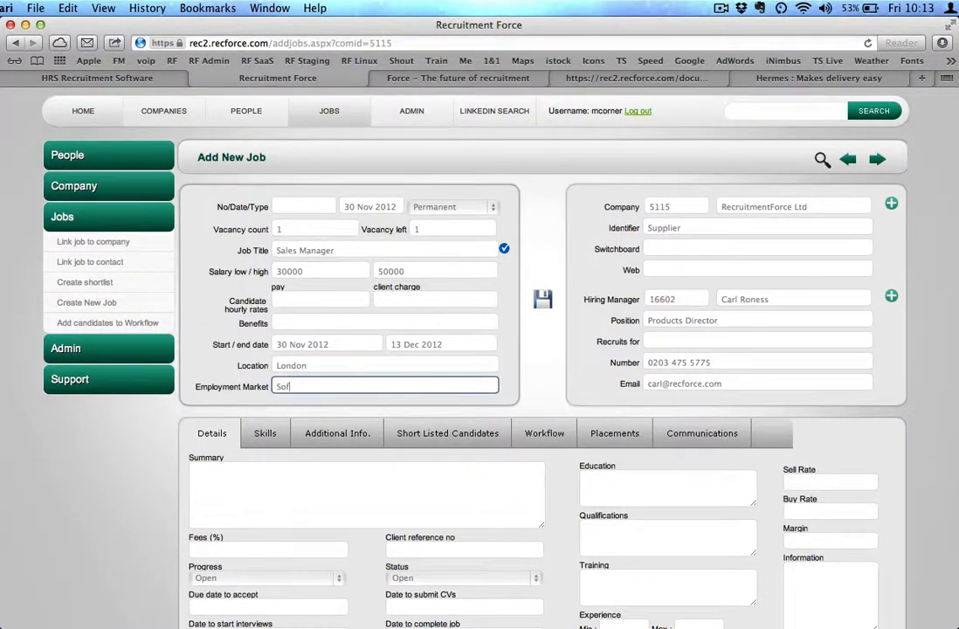
left_click(562, 386)
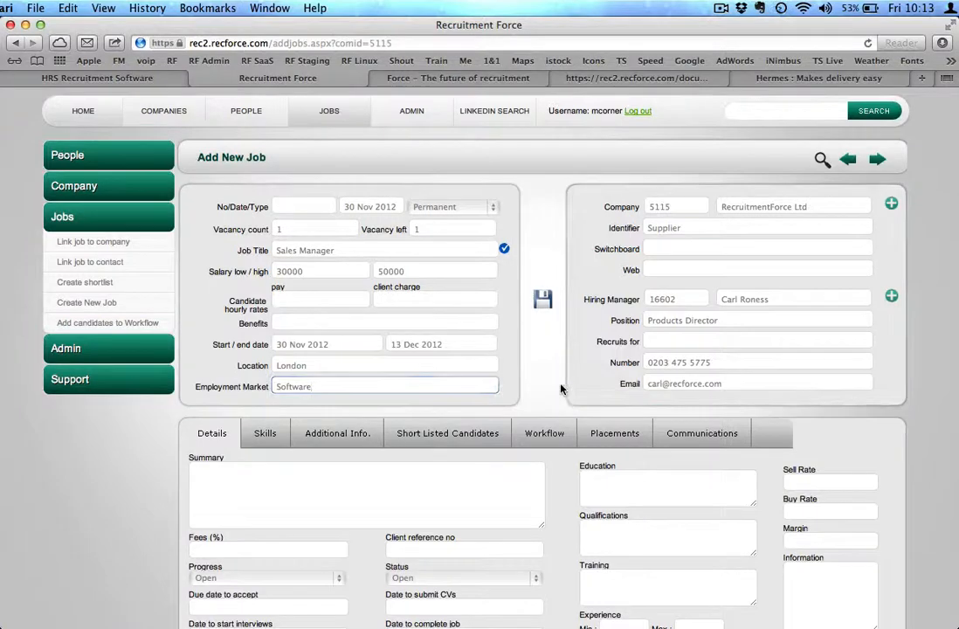
scroll(428, 457, "down", 3)
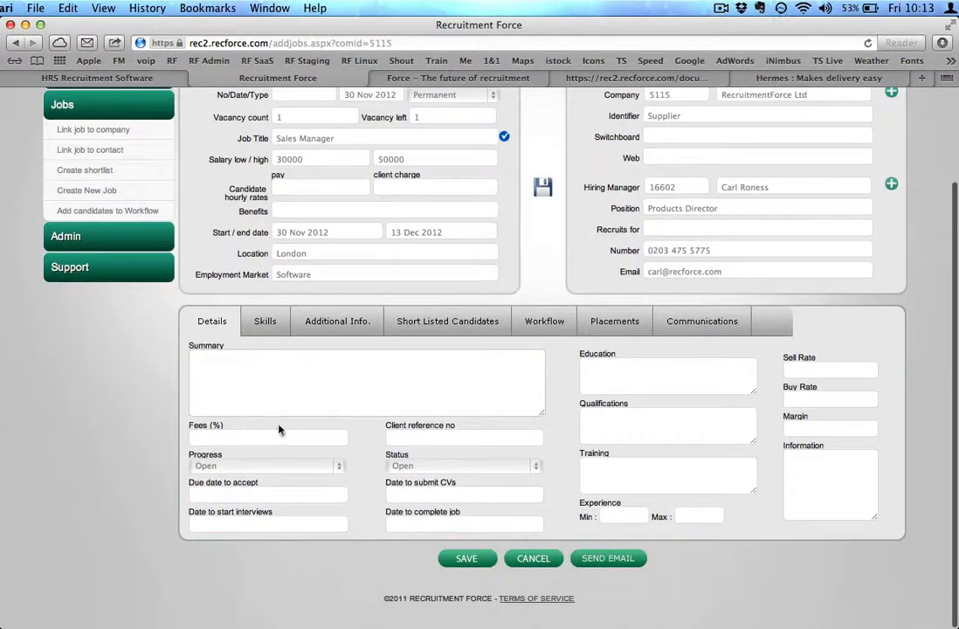
left_click(261, 439)
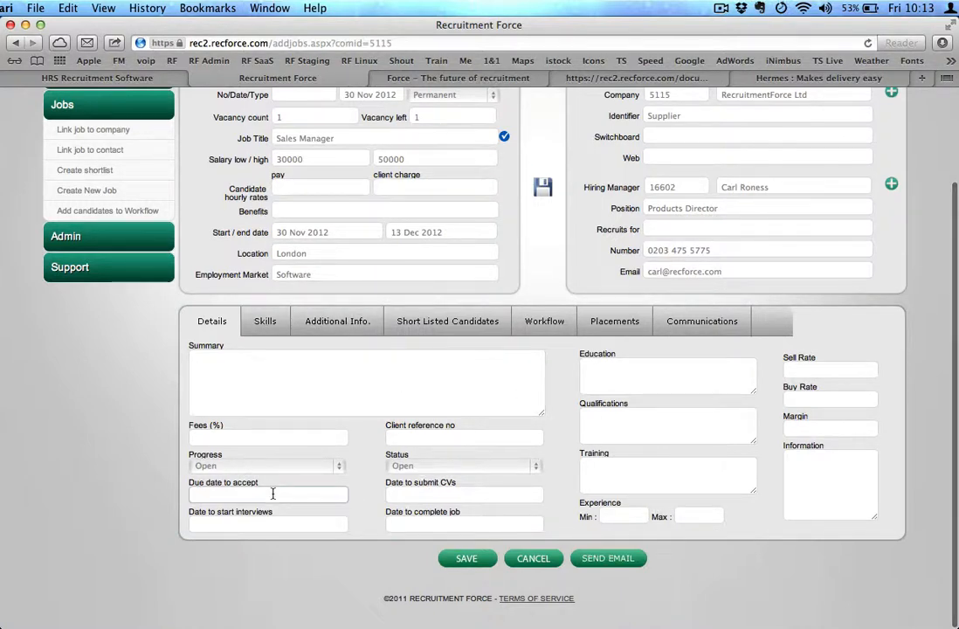
left_click(466, 559)
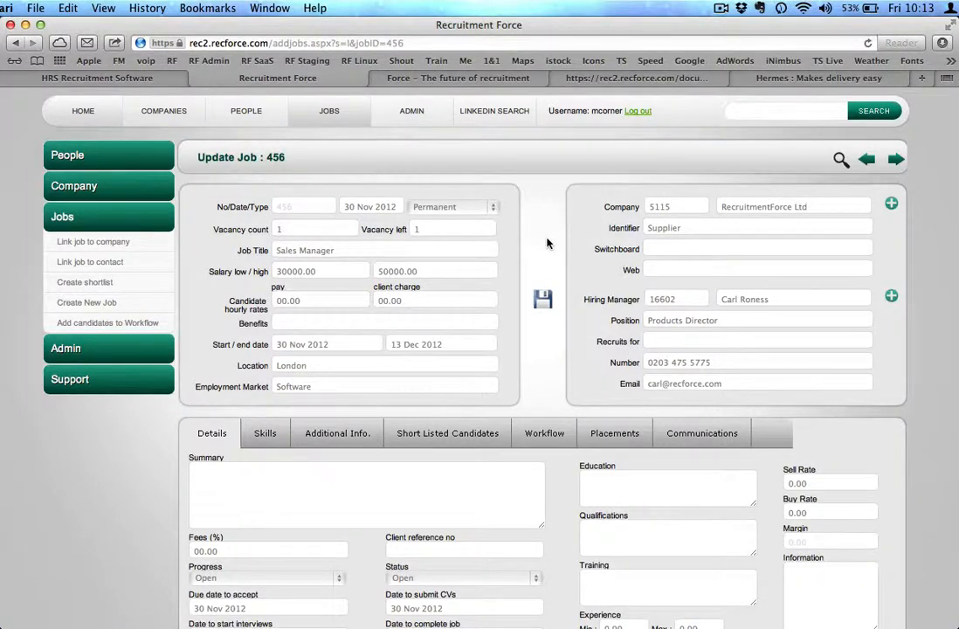
Go to the people list and reset the candidate search criteria
left_click(249, 120)
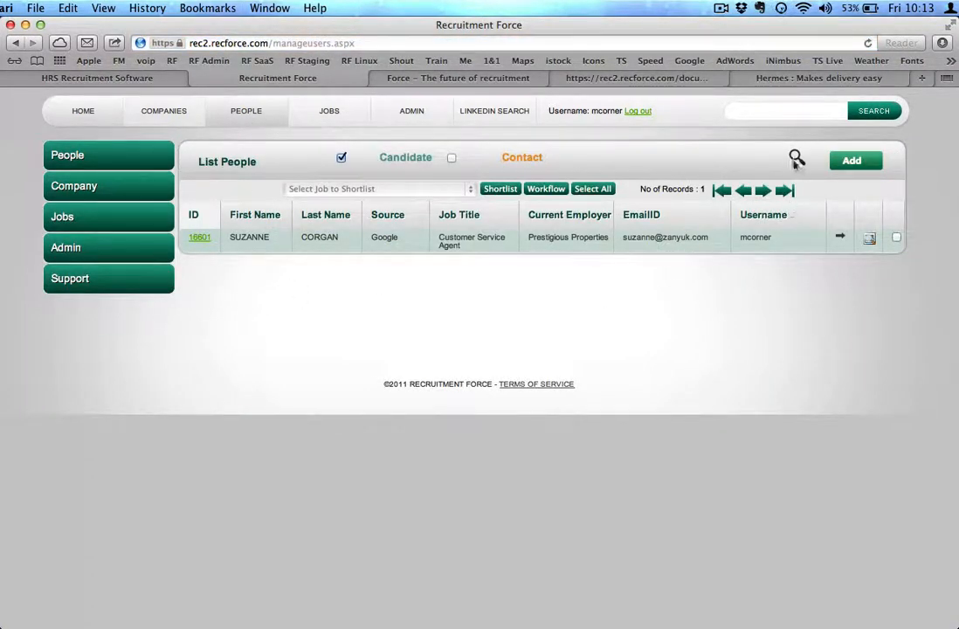
left_click(797, 157)
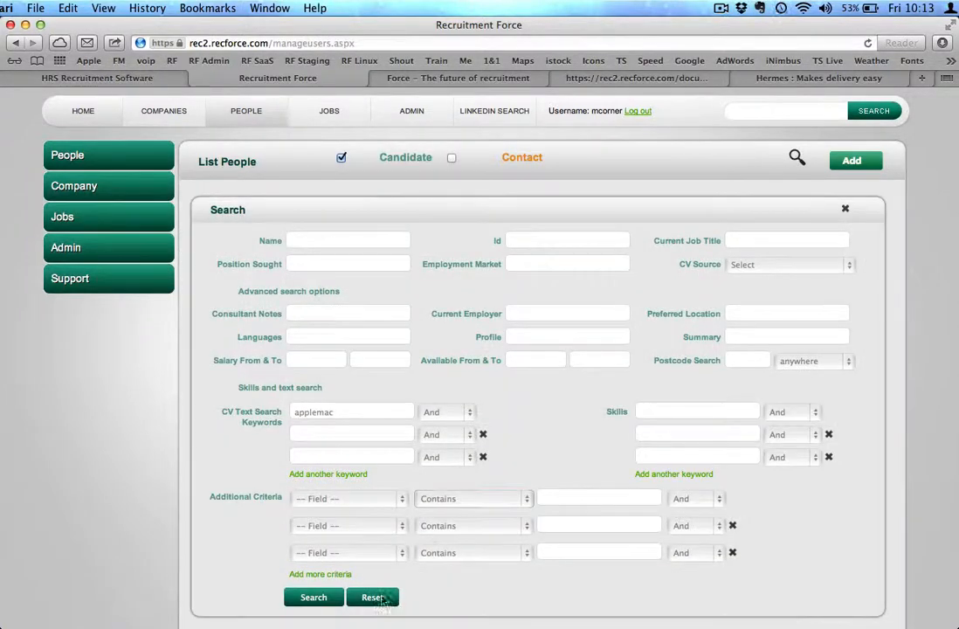
left_click(372, 598)
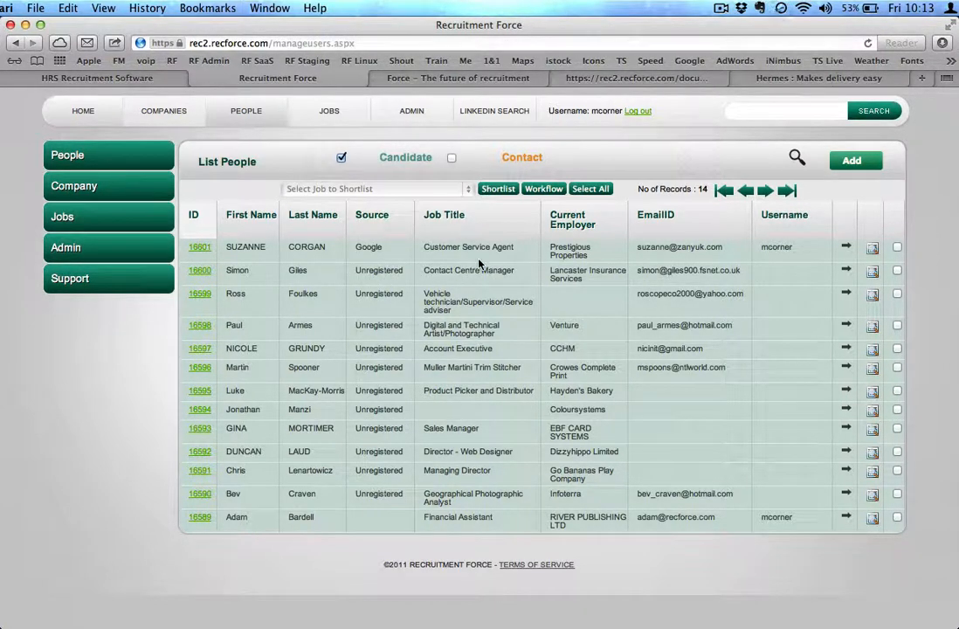
Search candidates whose CV source is Unregistered
left_click(797, 156)
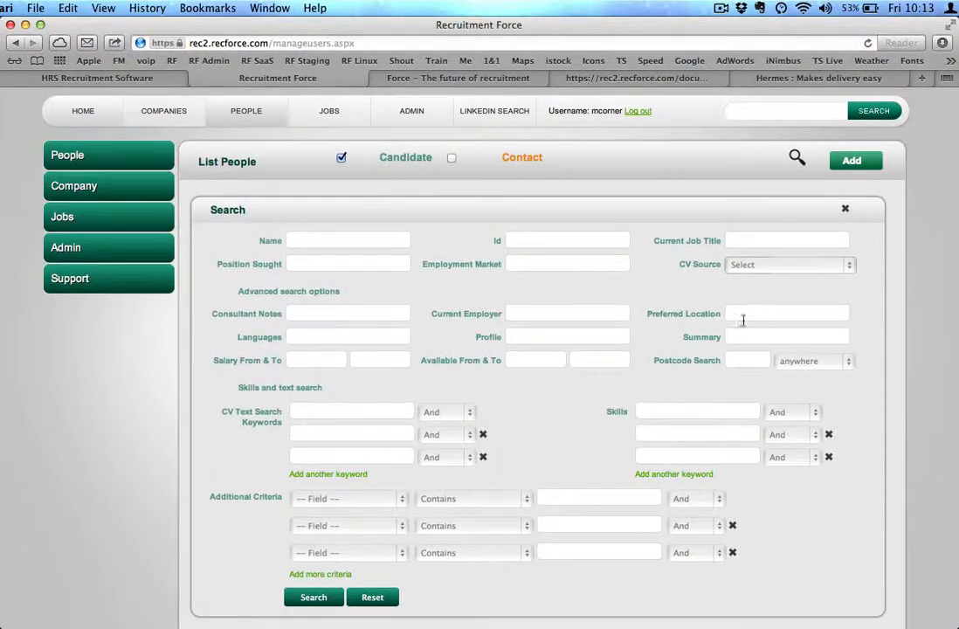
left_click(764, 265)
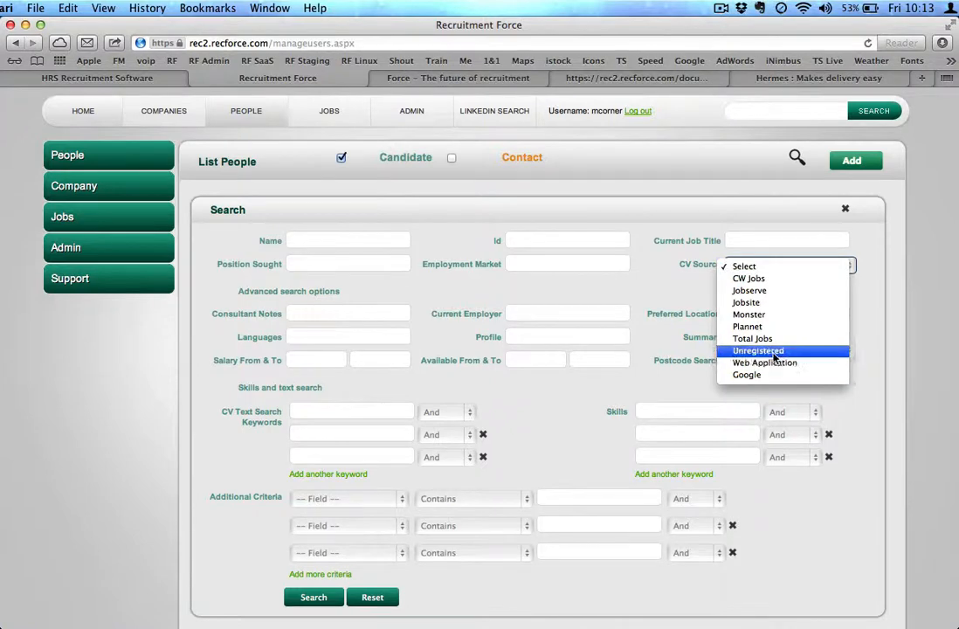
left_click(774, 358)
left_click(313, 597)
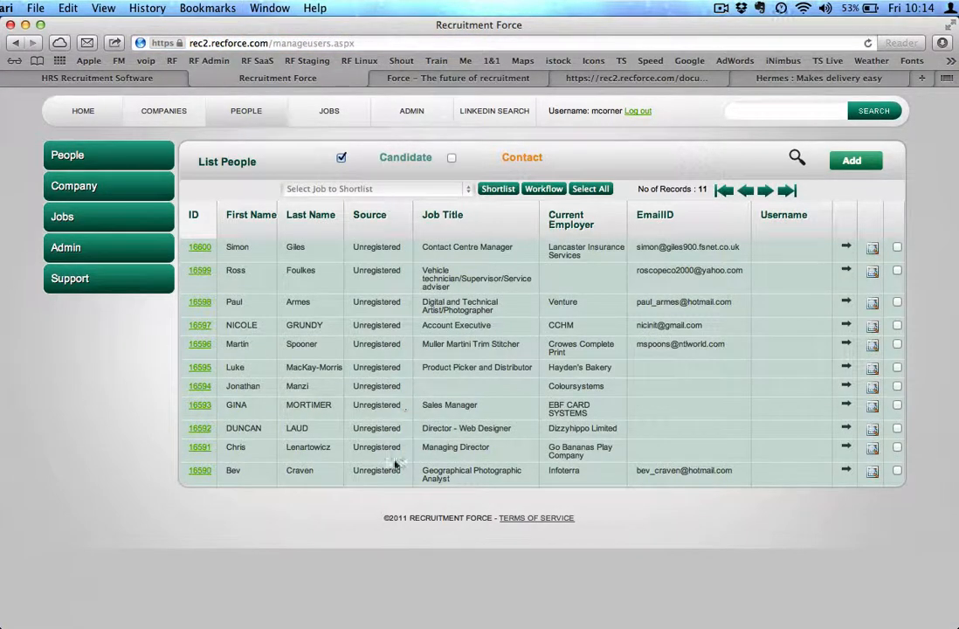
Shortlist all listed candidates for the RecruitmentForce Ltd Sales Manager job
left_click(450, 192)
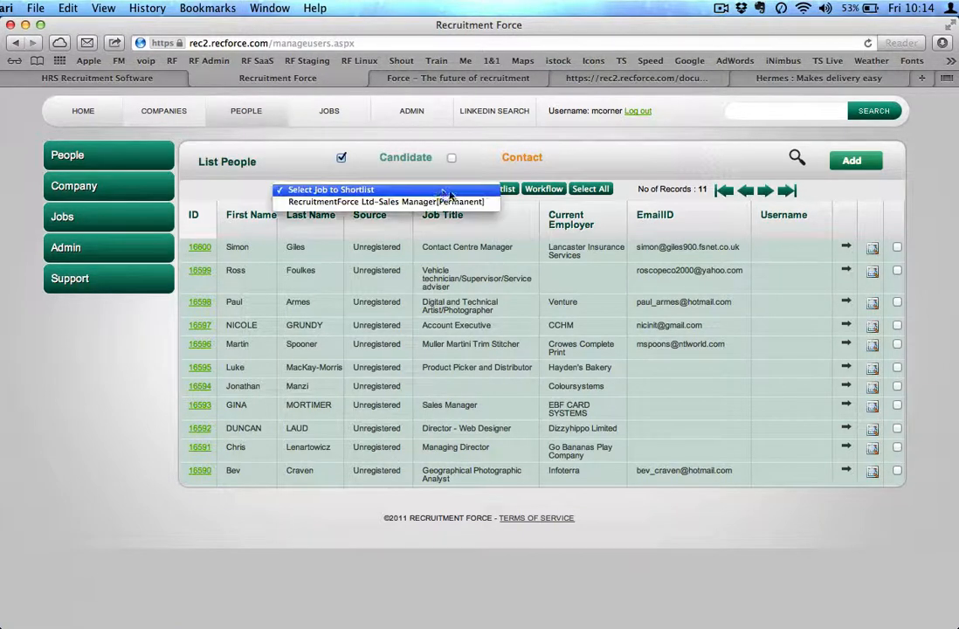
left_click(383, 203)
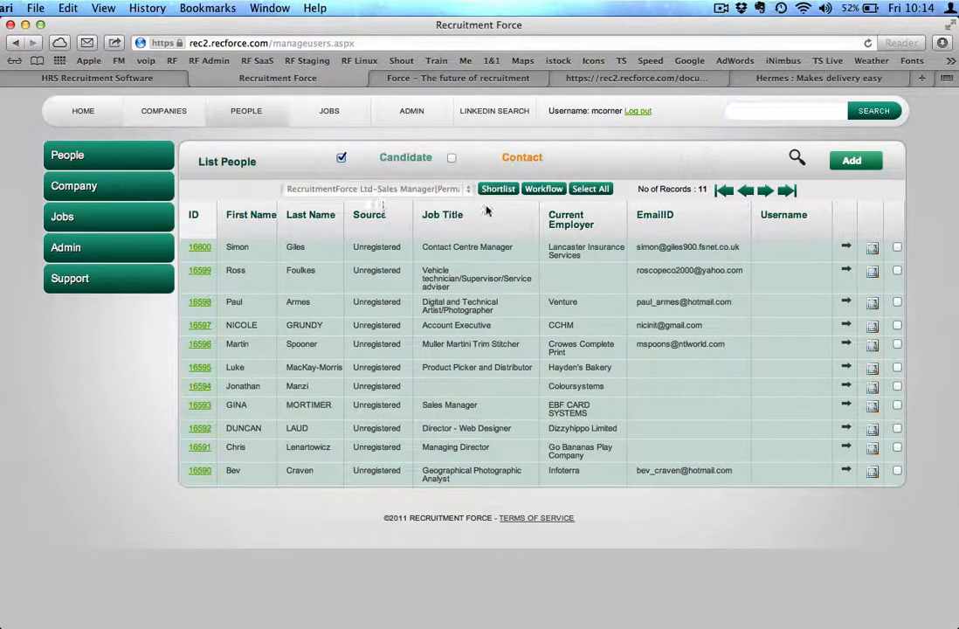
left_click(590, 190)
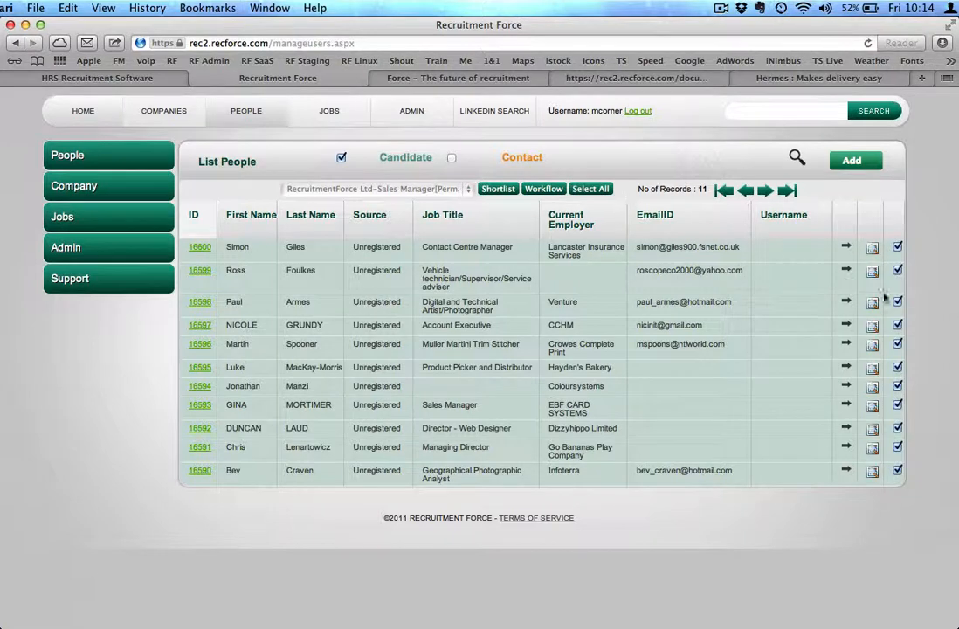
left_click(498, 189)
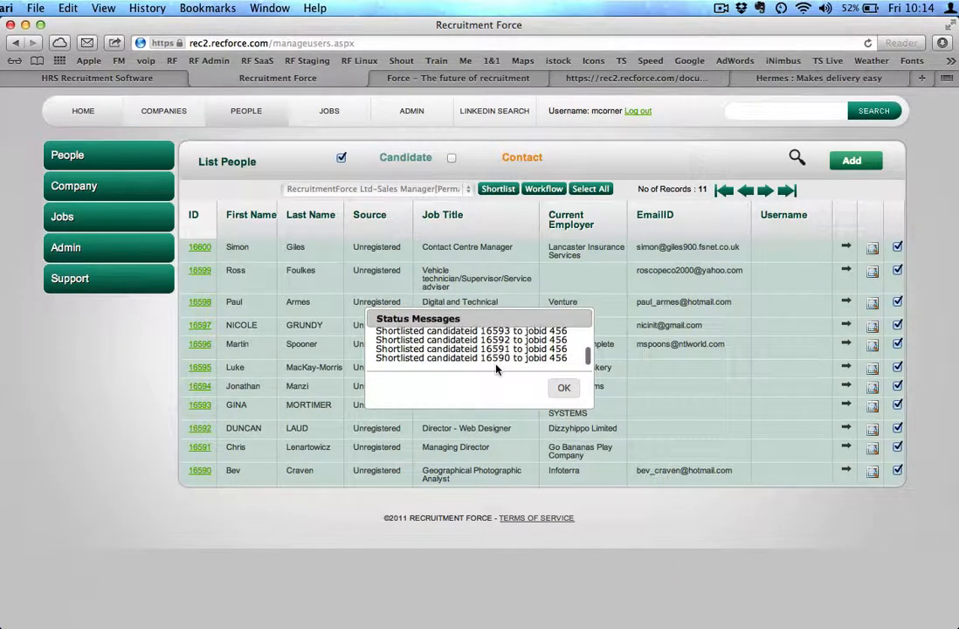
left_click(564, 390)
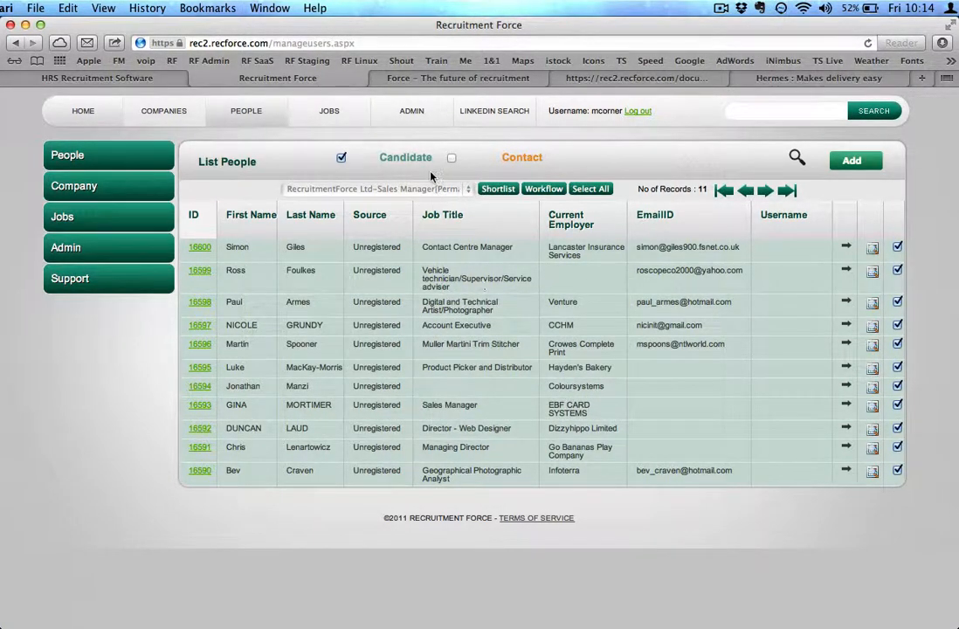
Open the Sales Manager job from the jobs list and review its shortlisted candidates
left_click(332, 111)
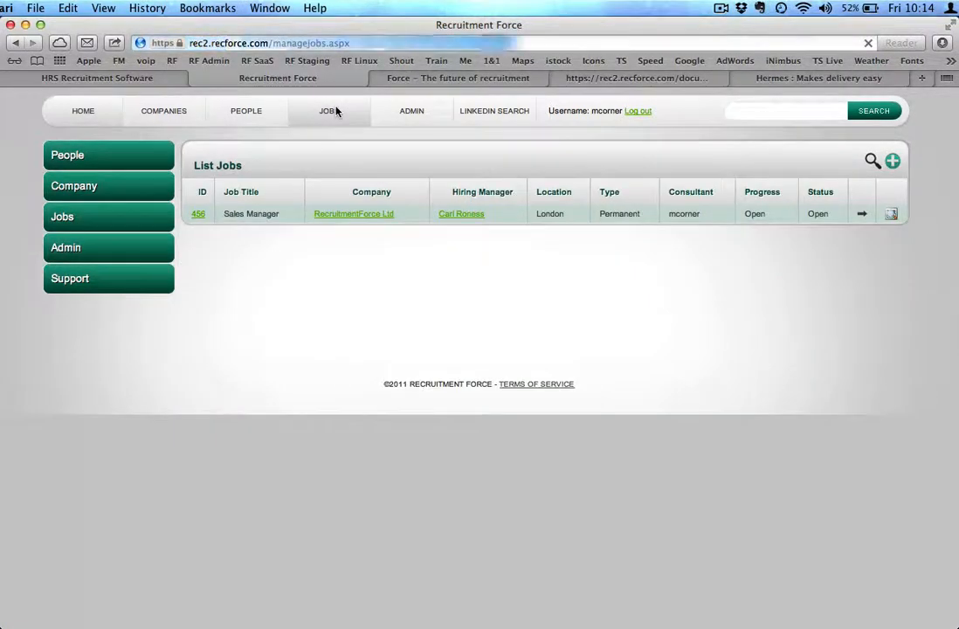
left_click(199, 214)
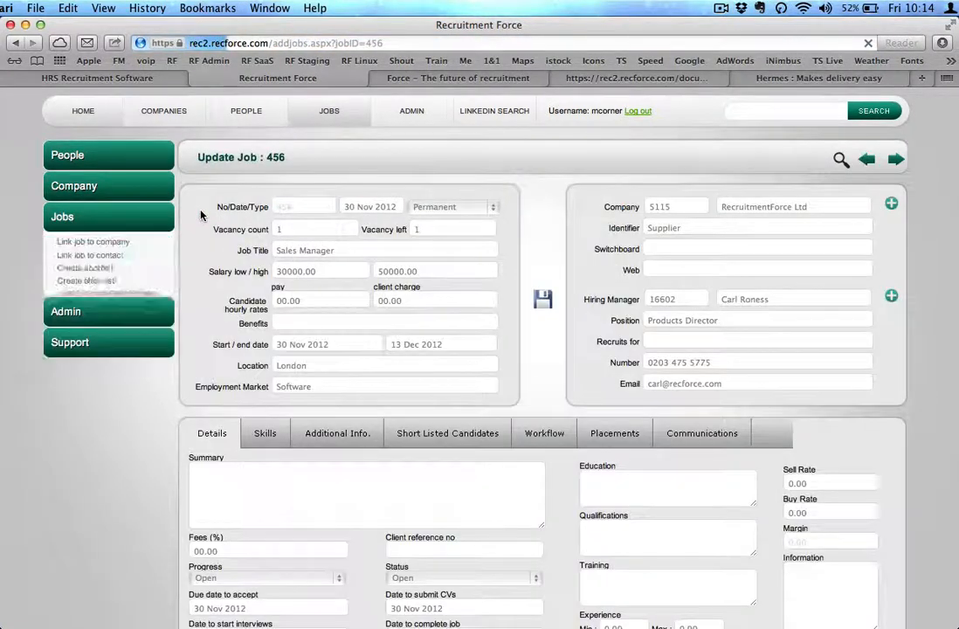
left_click(447, 434)
scroll(563, 397, "down", 1)
scroll(563, 397, "down", 1)
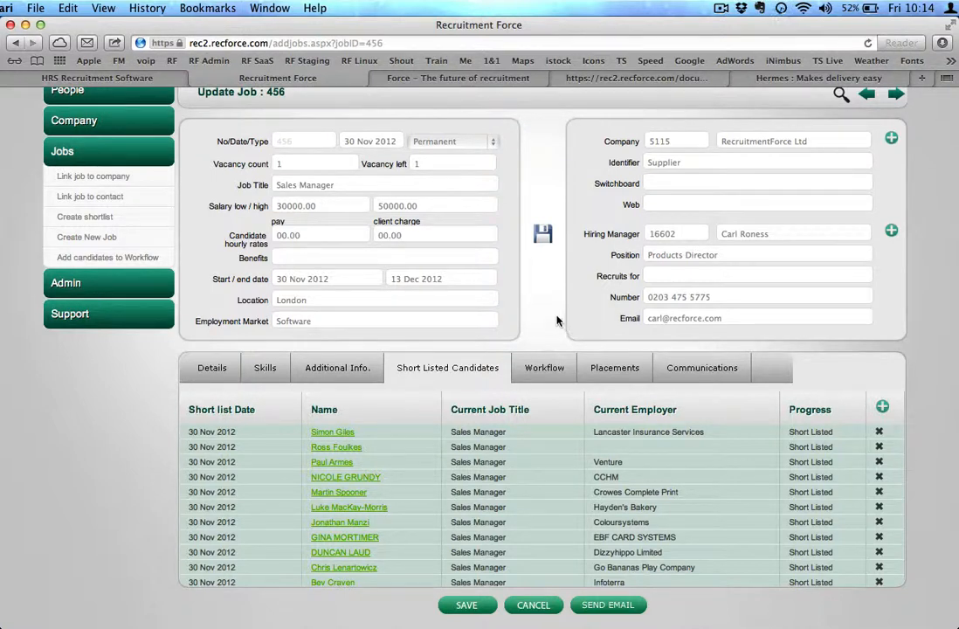
Add the first shortlisted candidate to the Sales Manager job's workflow
left_click(547, 370)
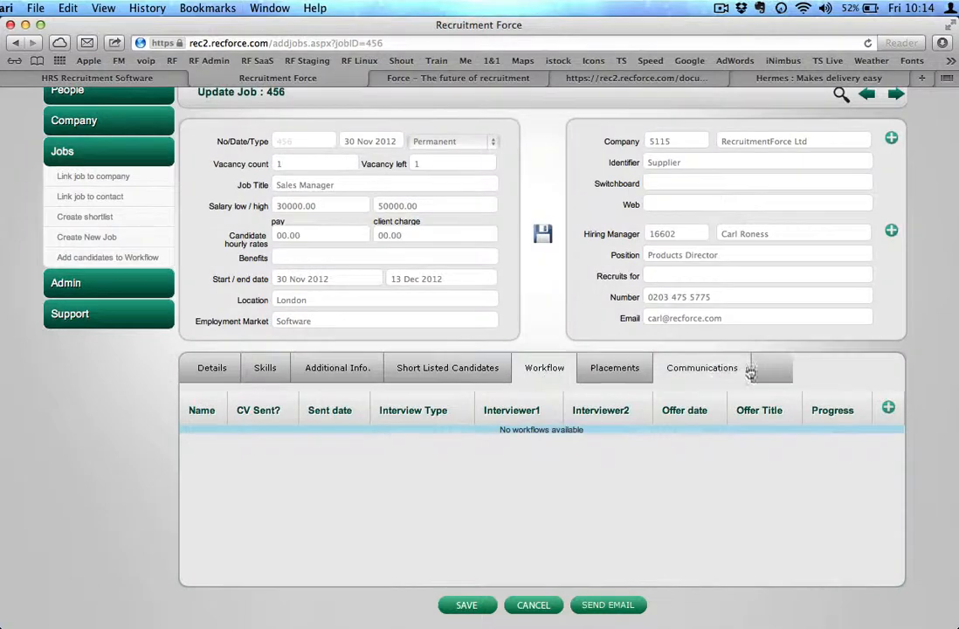
left_click(888, 408)
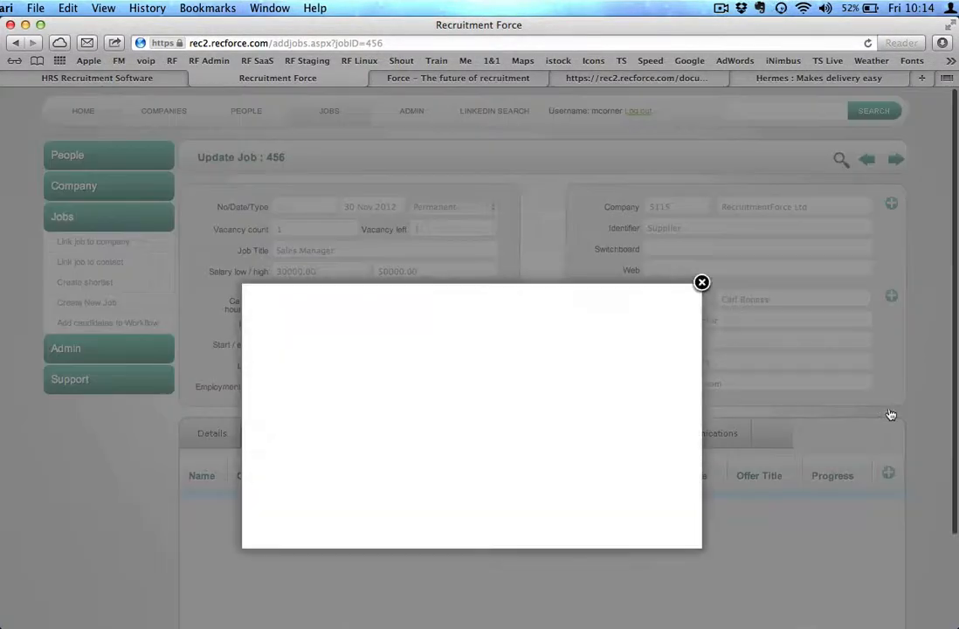
scroll(611, 419, "down", 2)
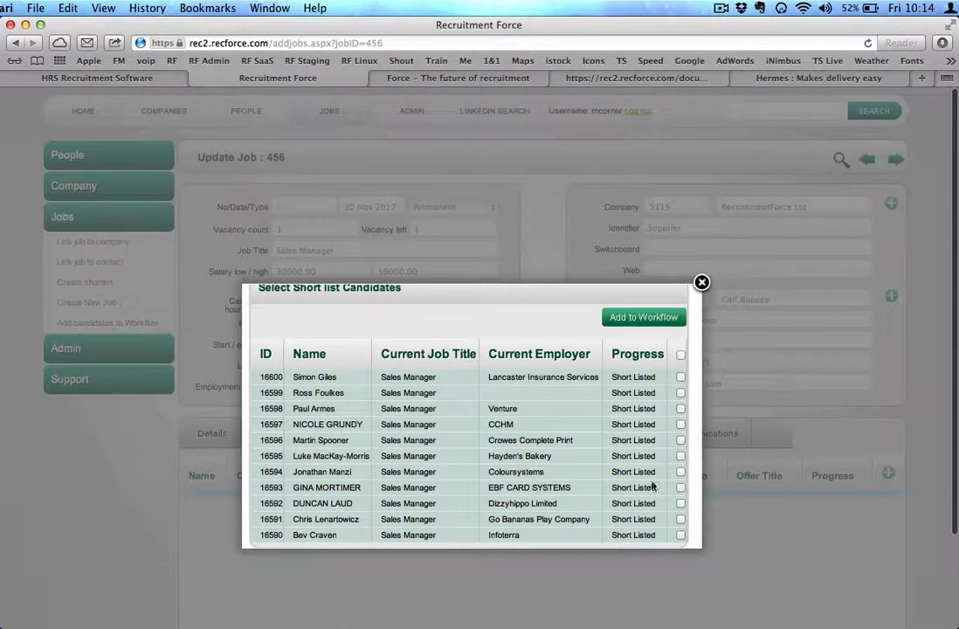
left_click(681, 376)
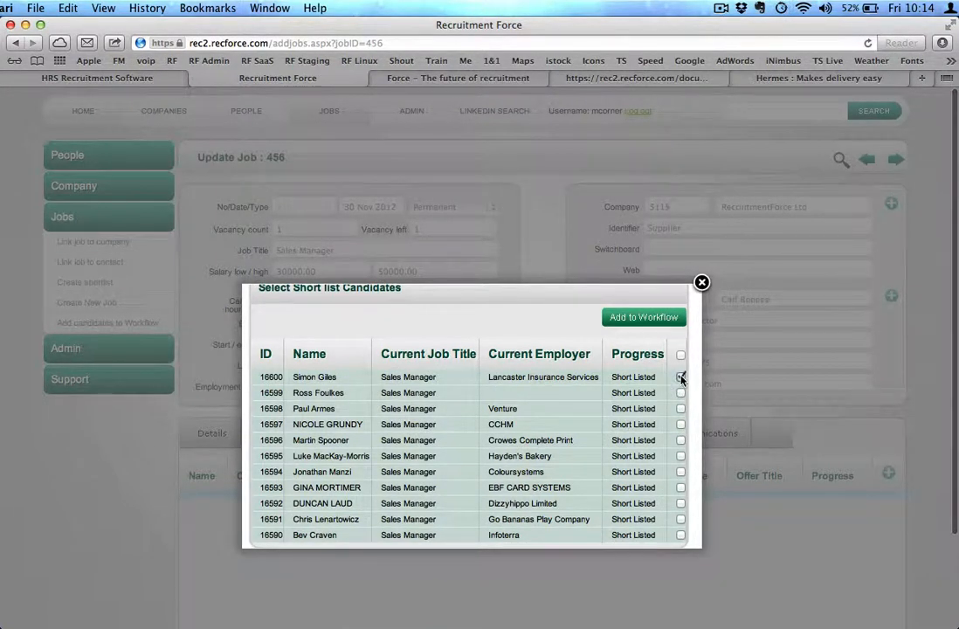
left_click(649, 317)
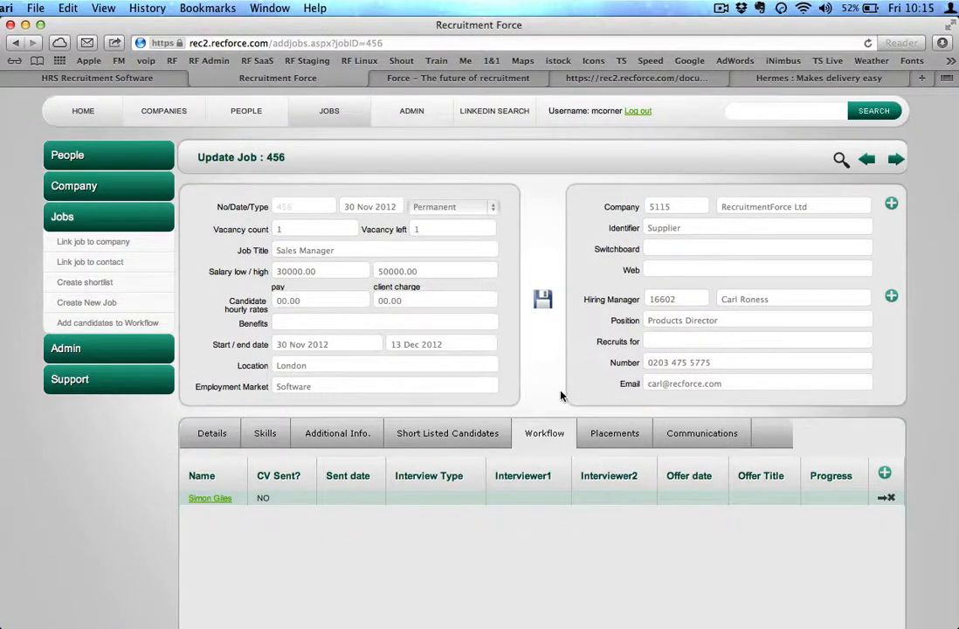
Mark the candidate's CV as sent in the workflow, email the CV to the hiring manager contact, and save the job
scroll(561, 395, "down", 2)
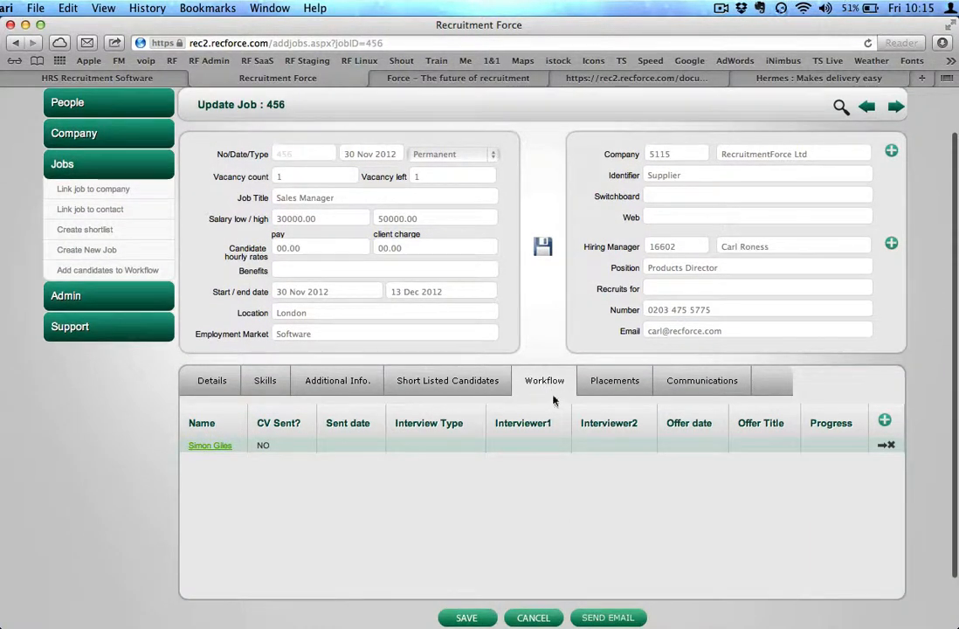
left_click(882, 446)
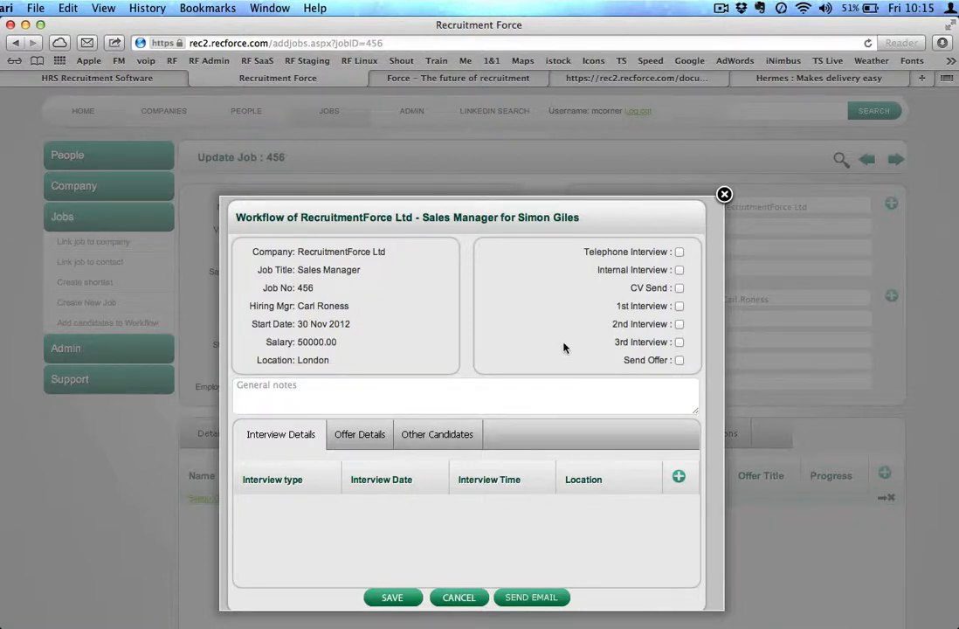
left_click(680, 289)
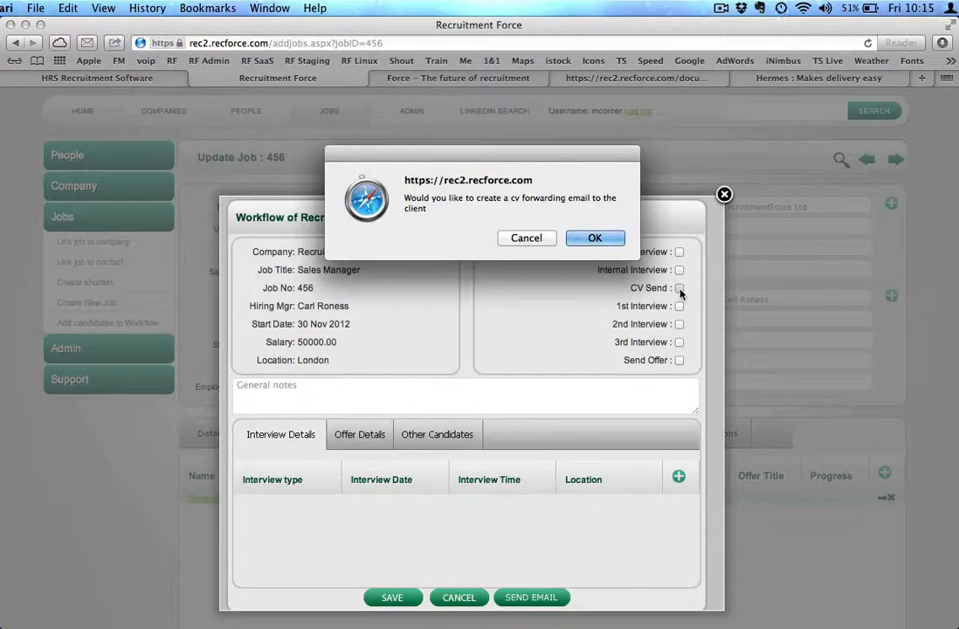
left_click(600, 238)
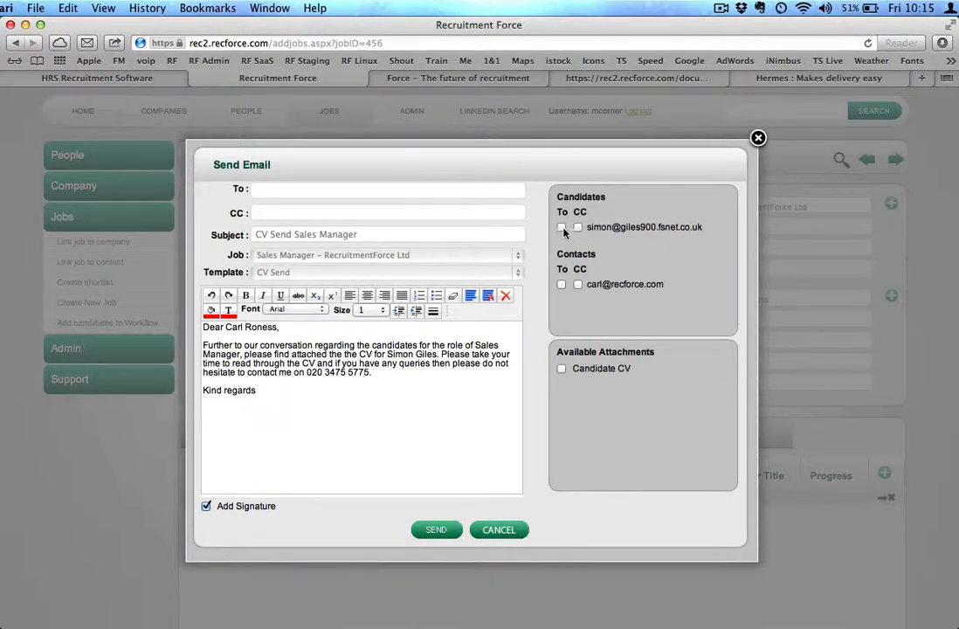
left_click(562, 285)
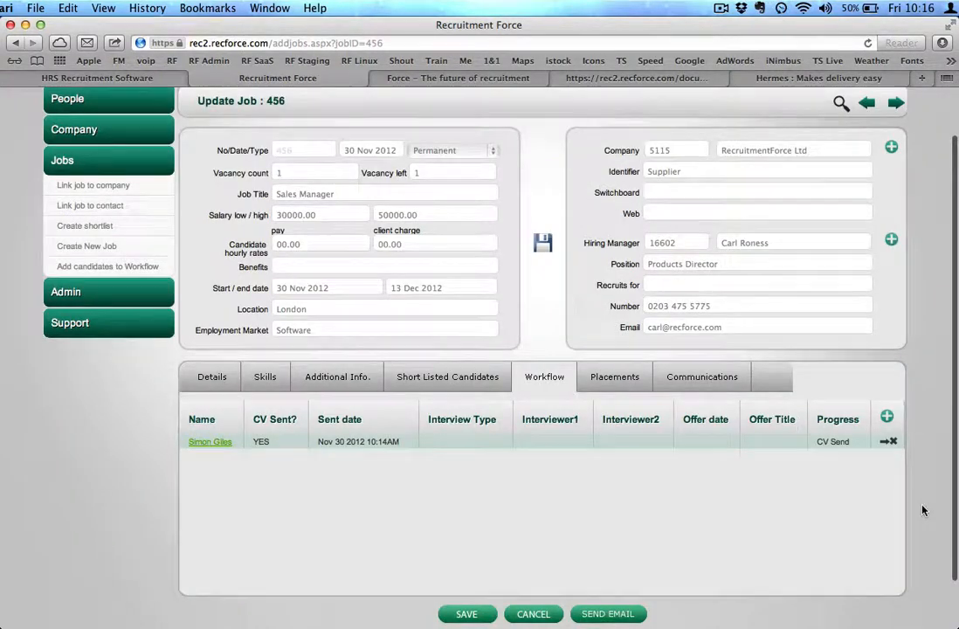
scroll(923, 510, "up", 2)
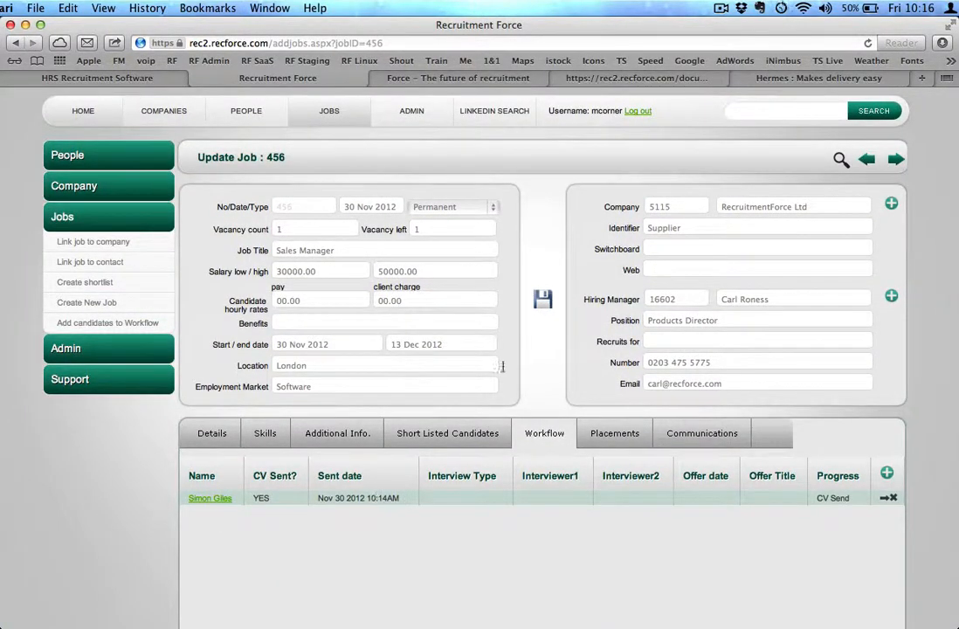
left_click(543, 299)
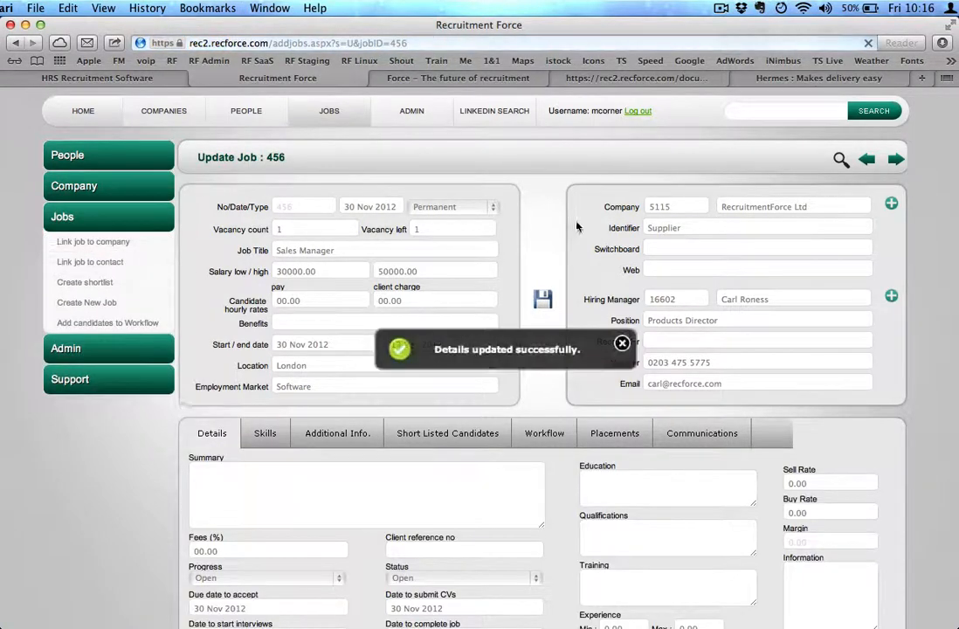
Return to the job's workflow, open the candidate's record, and review the candidate's shortlisted jobs and workflow
left_click(247, 114)
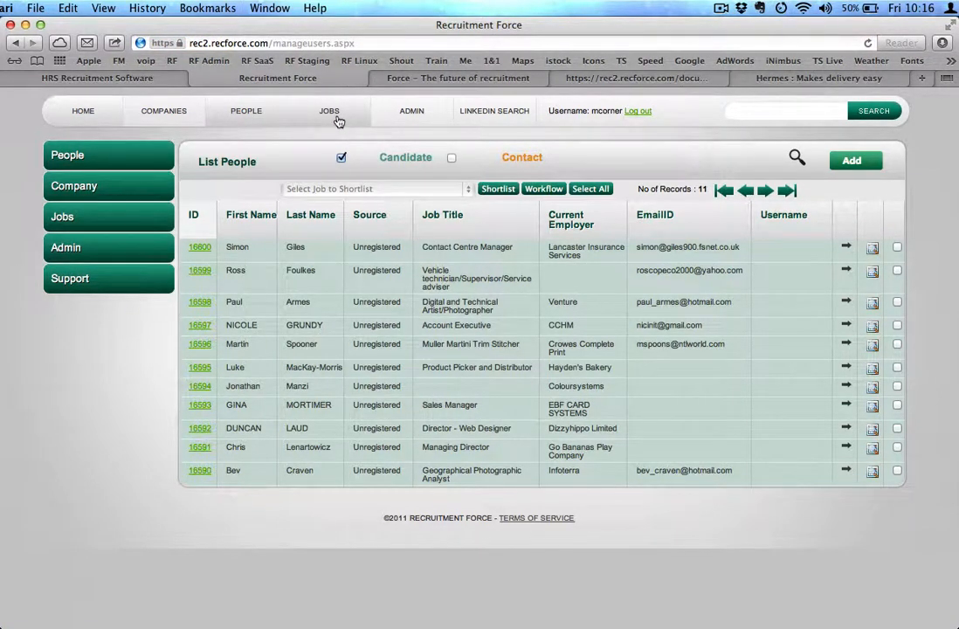
left_click(338, 118)
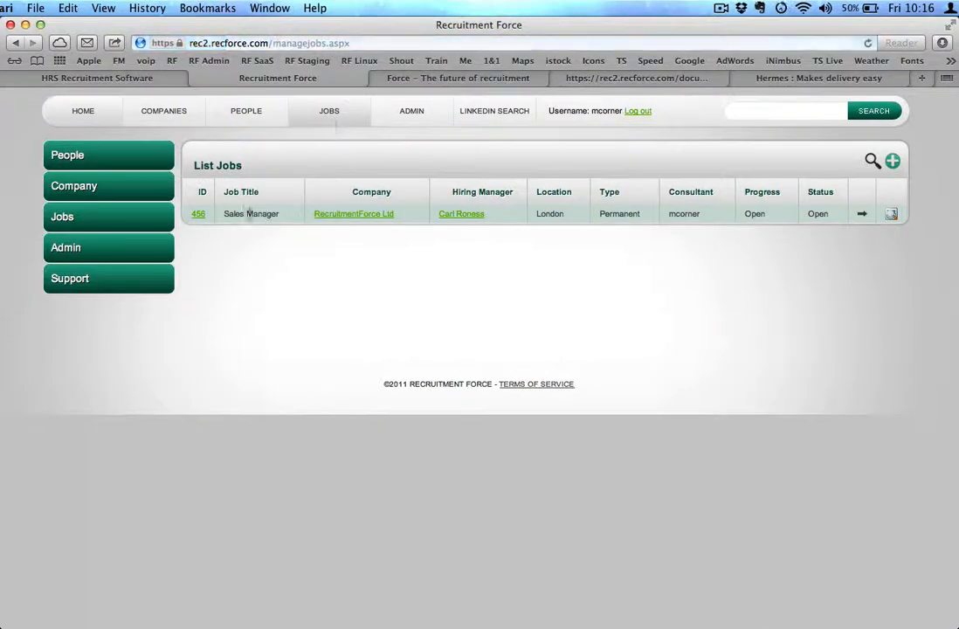
left_click(199, 215)
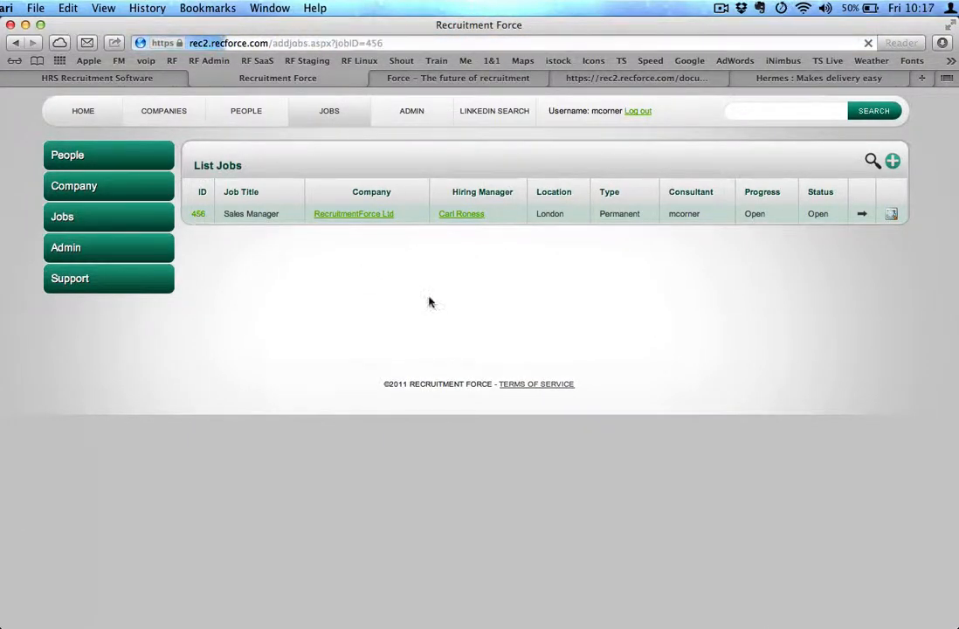
left_click(535, 434)
scroll(346, 461, "down", 2)
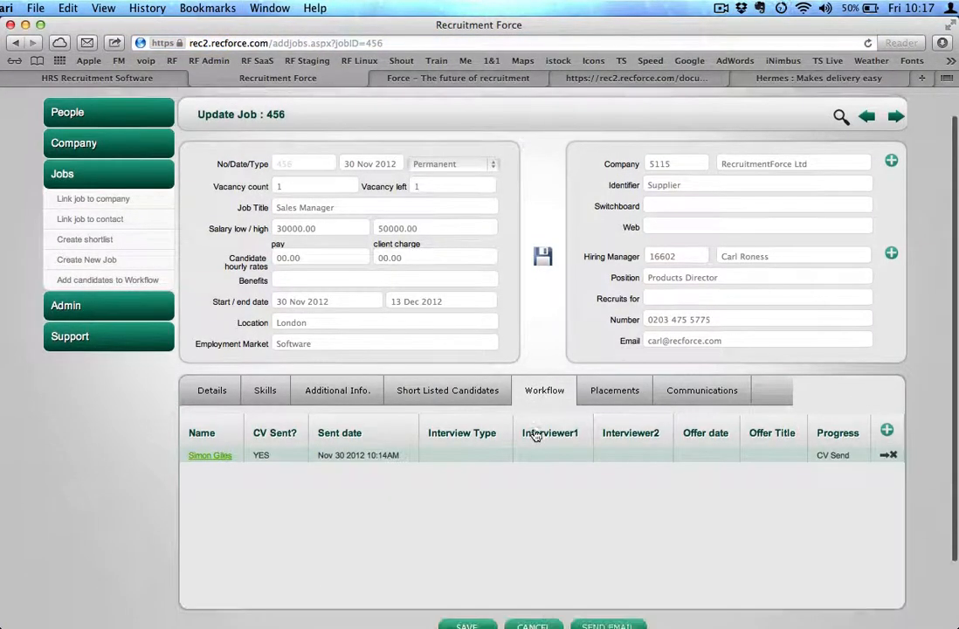
left_click(211, 431)
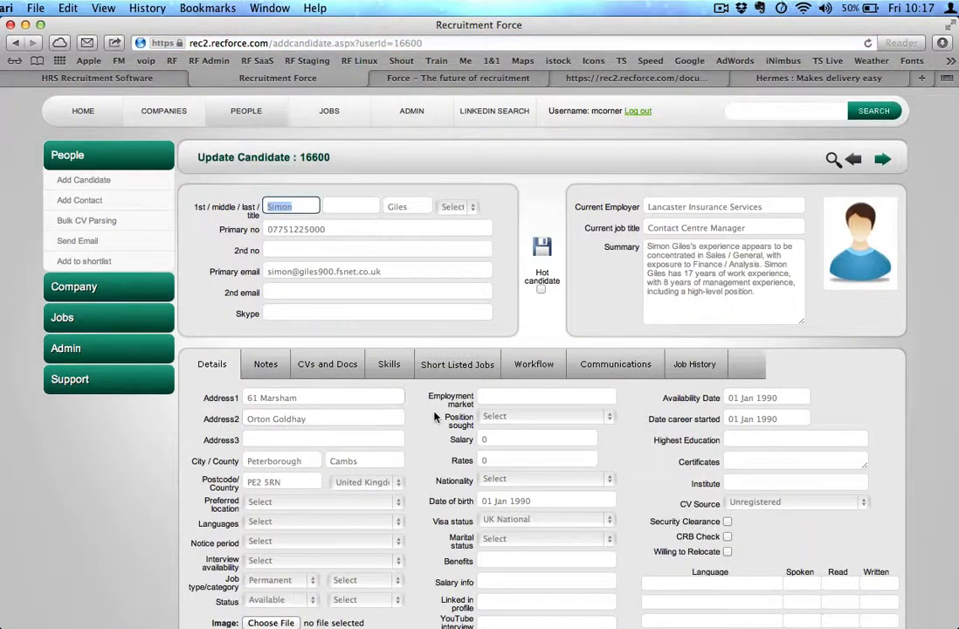
left_click(450, 365)
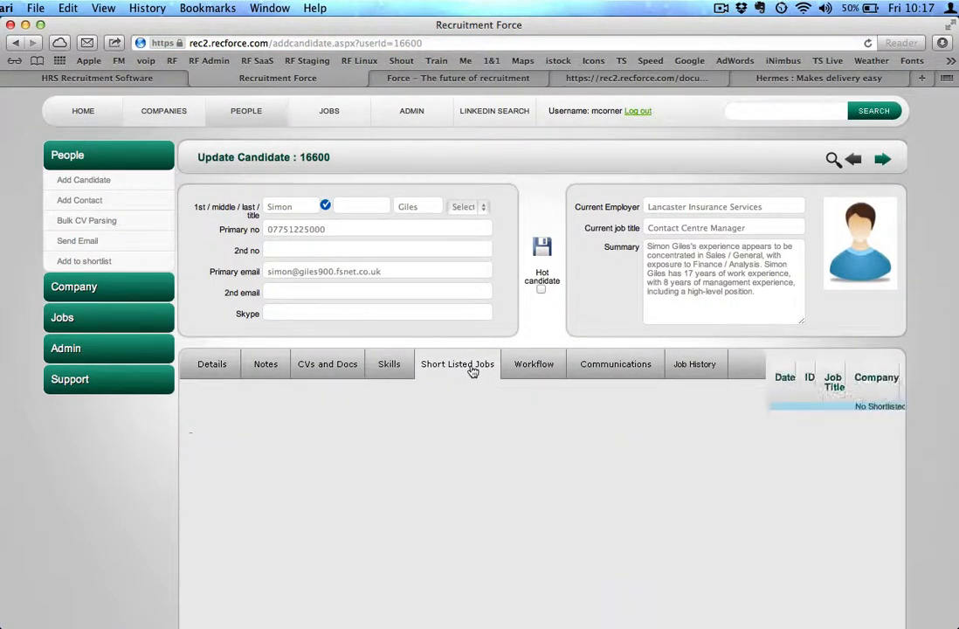
left_click(541, 374)
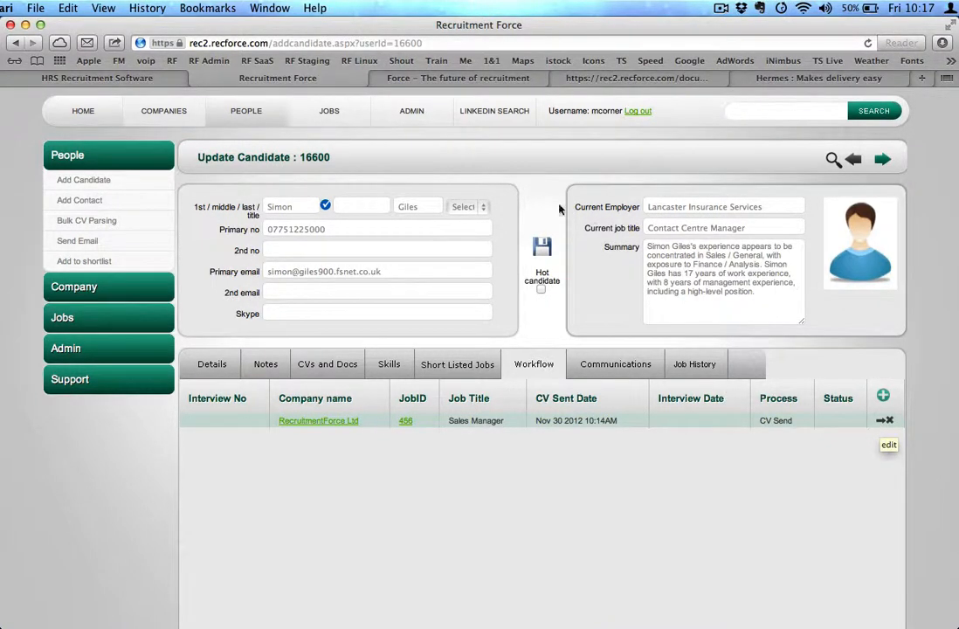
Try to create a 1st interview email to the candidate copying the hiring manager, then cancel it
left_click(880, 422)
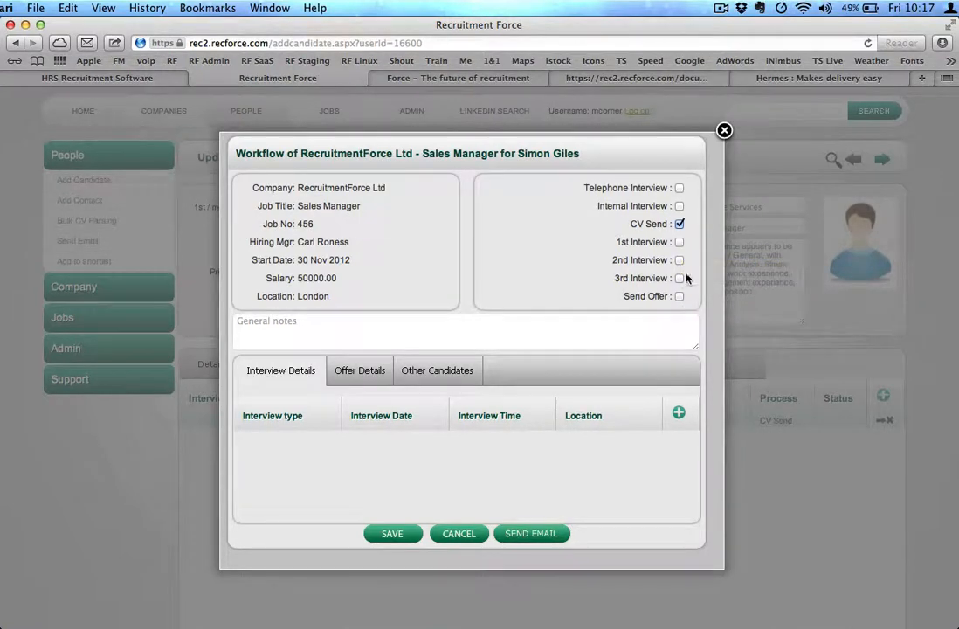
left_click(680, 243)
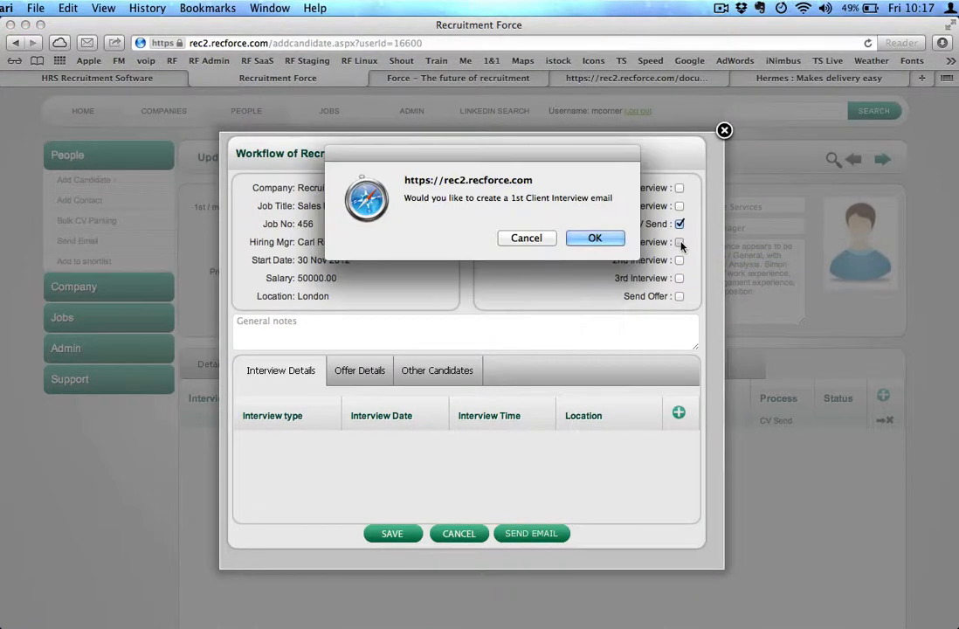
left_click(594, 238)
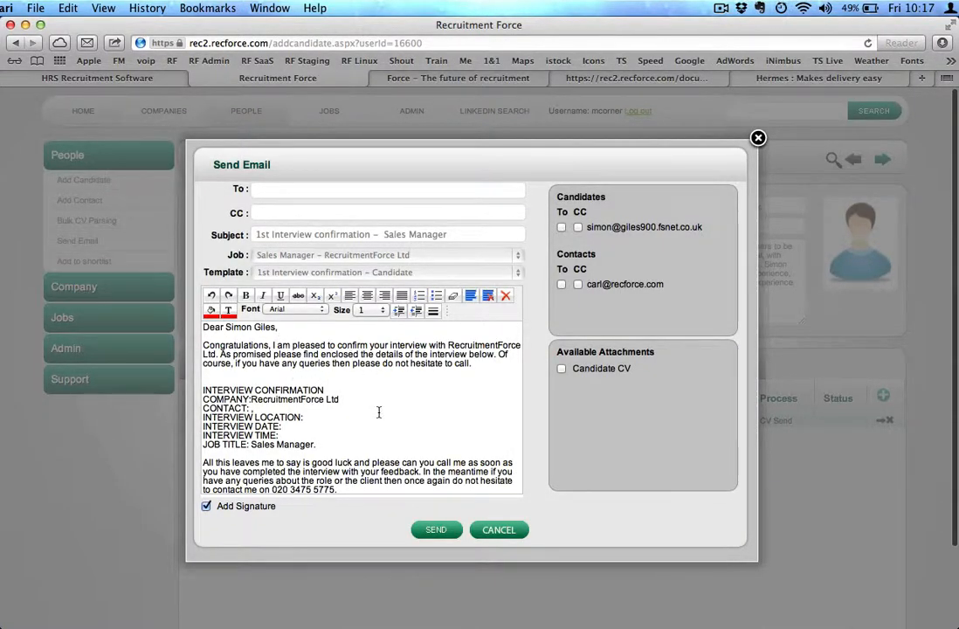
left_click(562, 228)
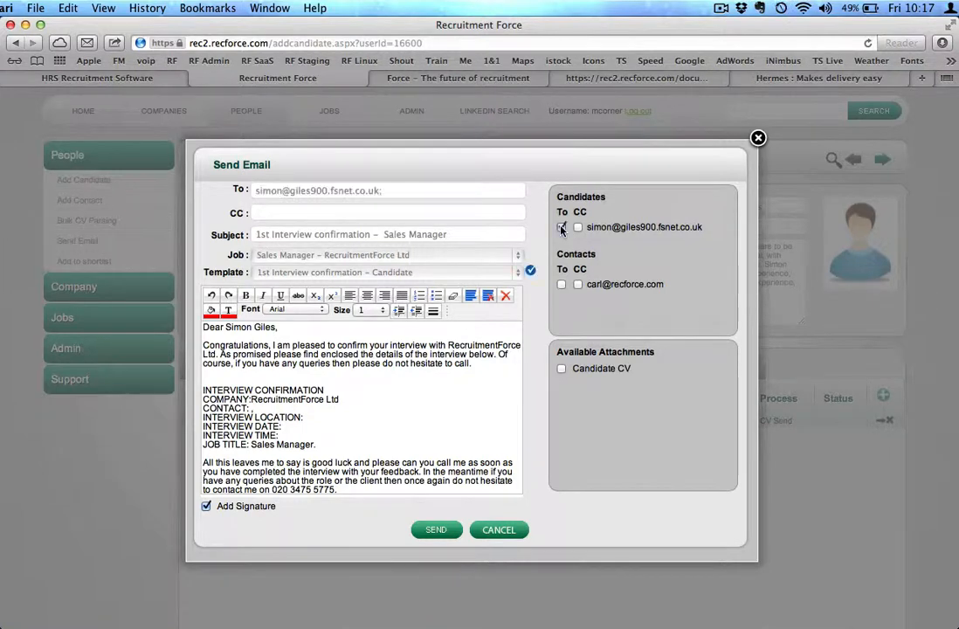
left_click(578, 284)
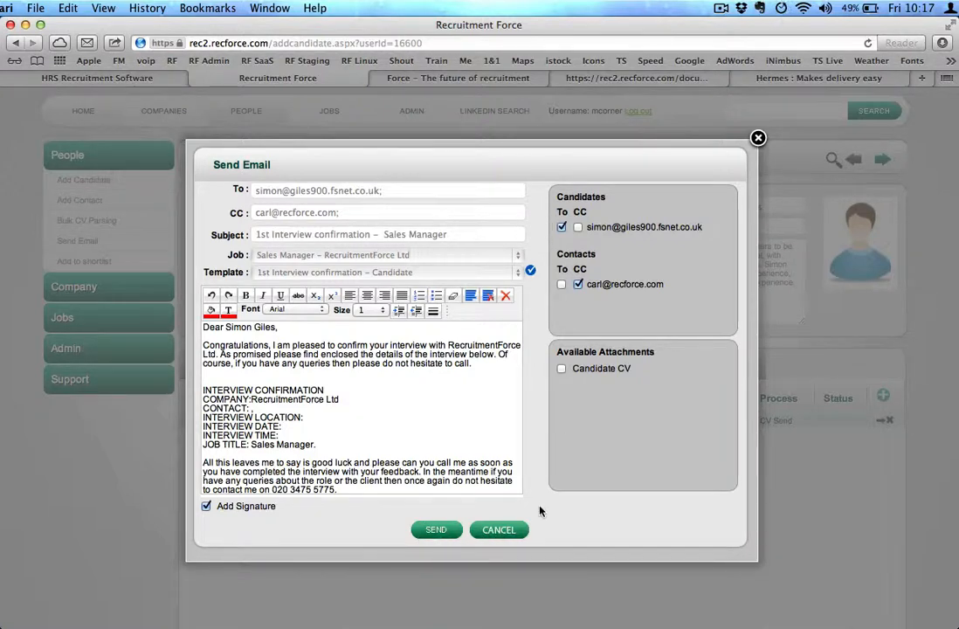
left_click(498, 530)
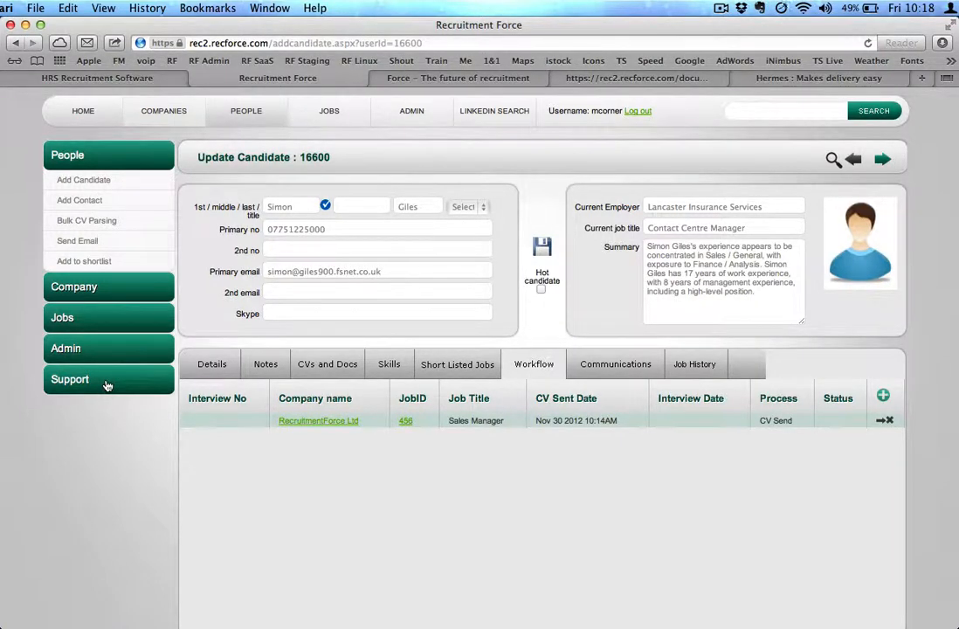
Open View Reports and log in to the reports site with client name maccorner, the username and the account password, staying logged in
left_click(93, 352)
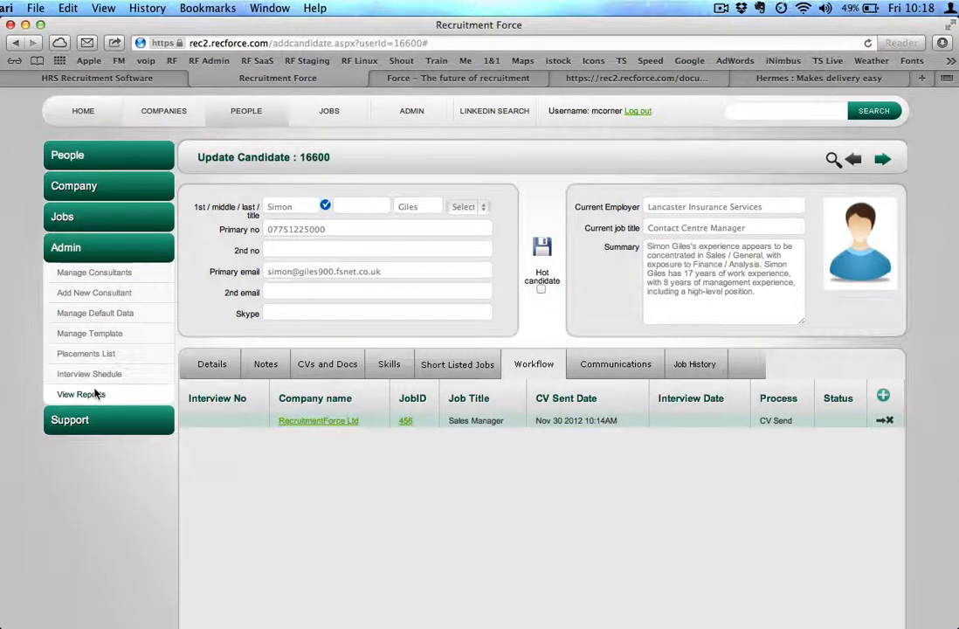
left_click(81, 395)
left_click(447, 272)
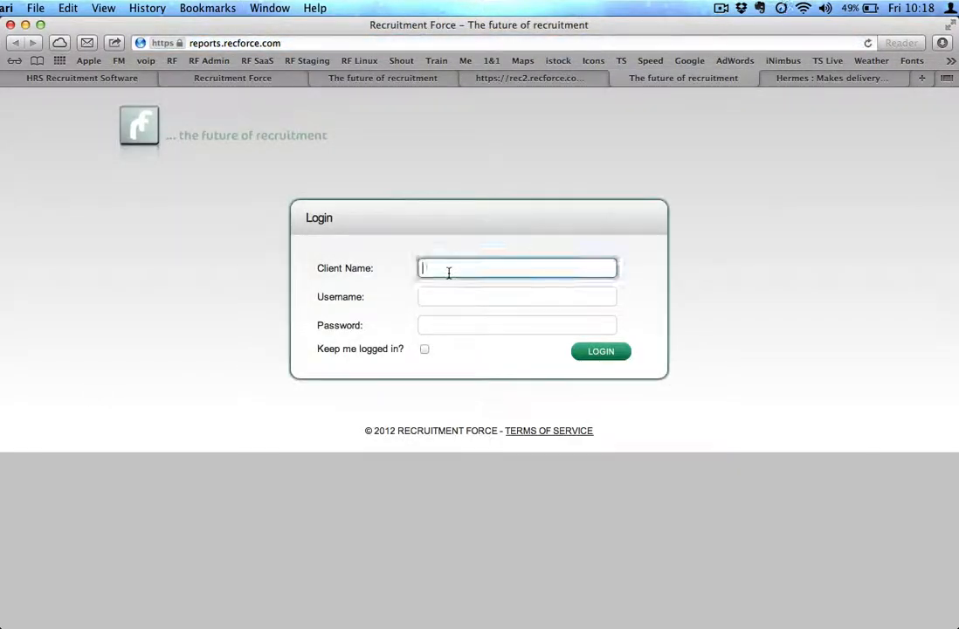
type("maccorner")
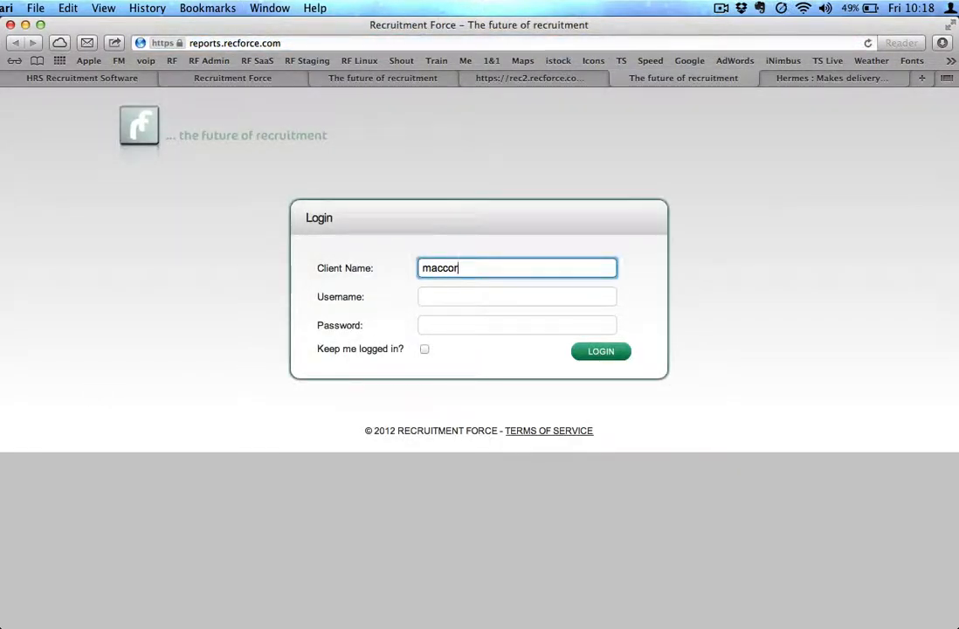
key("Tab")
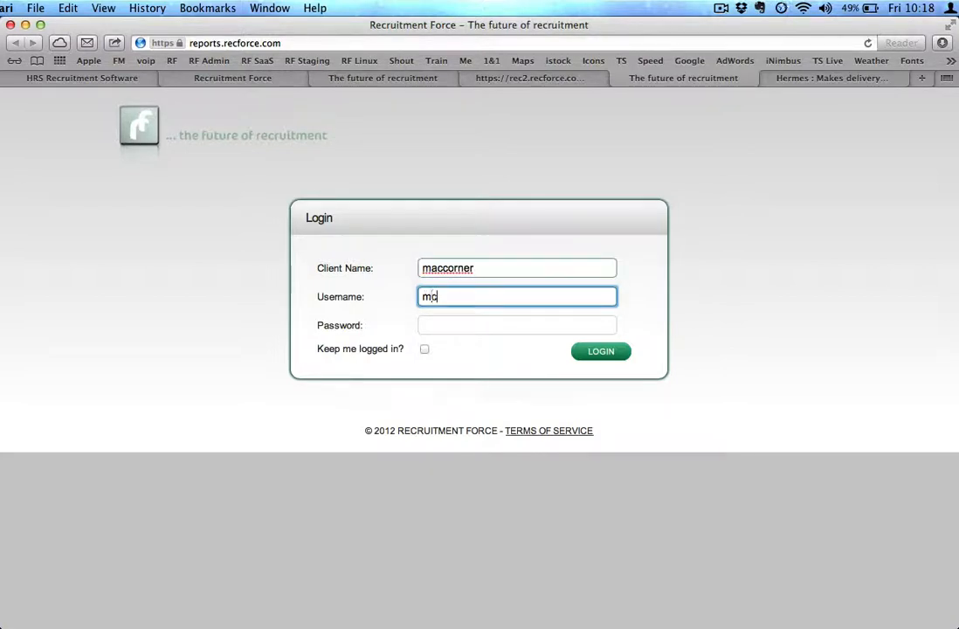
type("mcorner")
key("Tab")
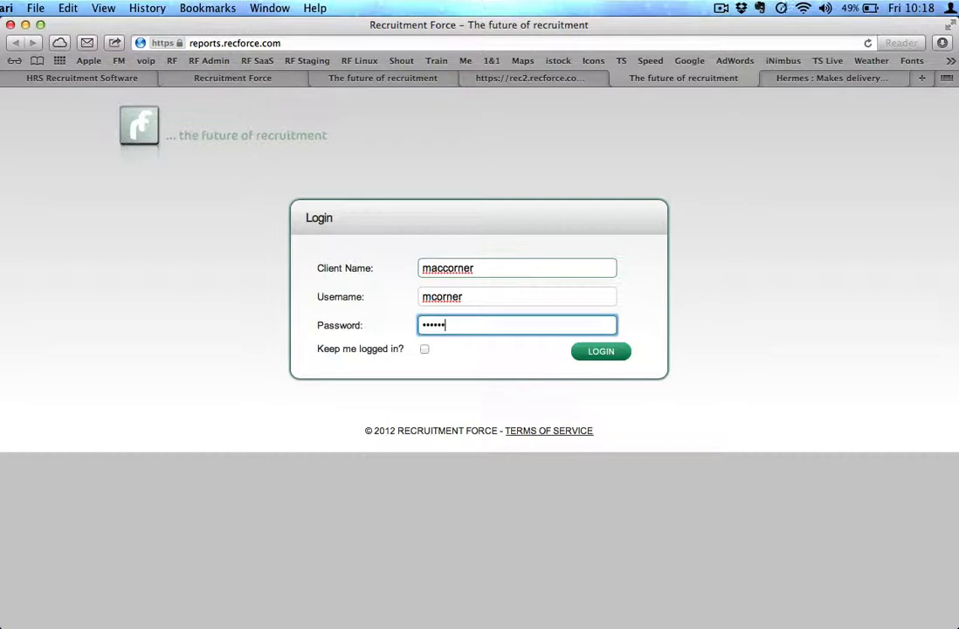
left_click(425, 350)
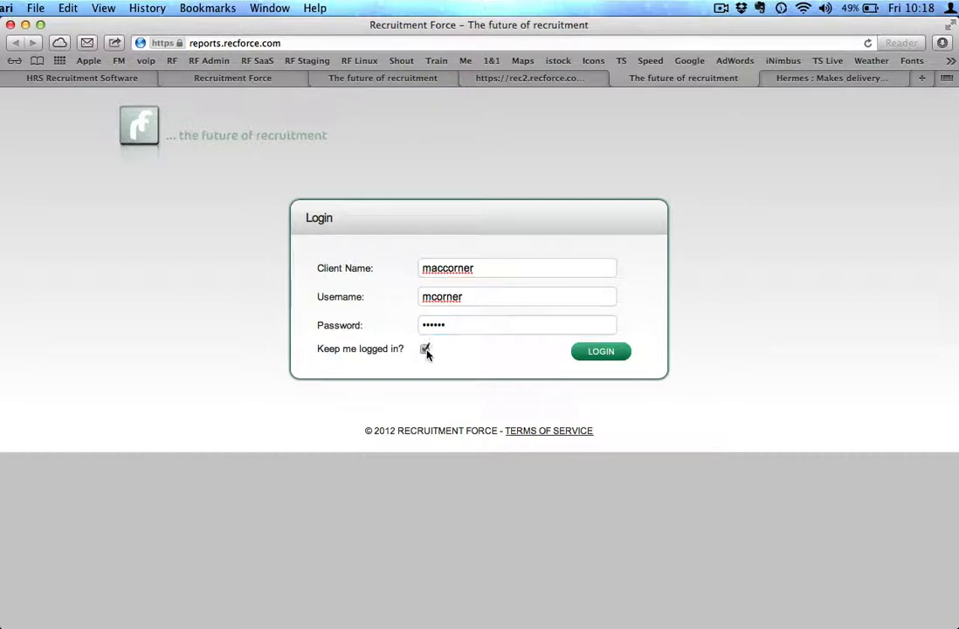
left_click(625, 354)
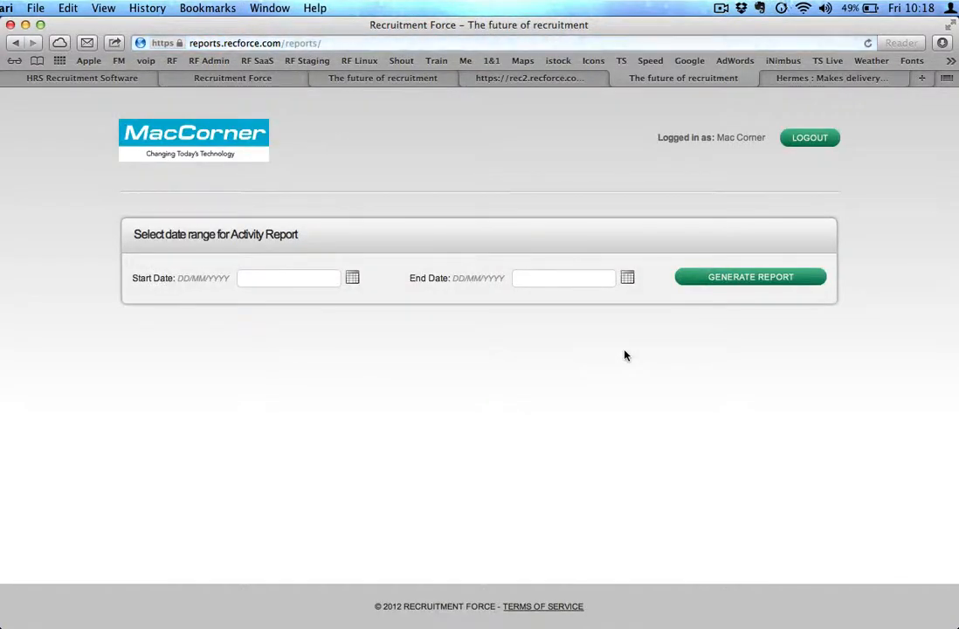
Generate the activity report for 29/11/2012 to 30/11/2012 and review its consultant figures and dashboard charts
left_click(352, 277)
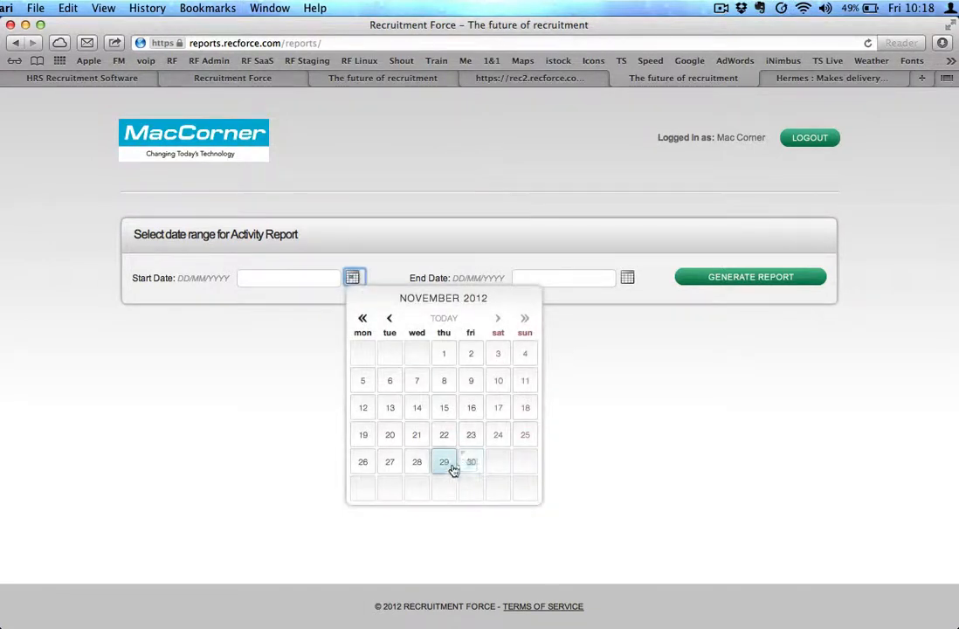
left_click(444, 461)
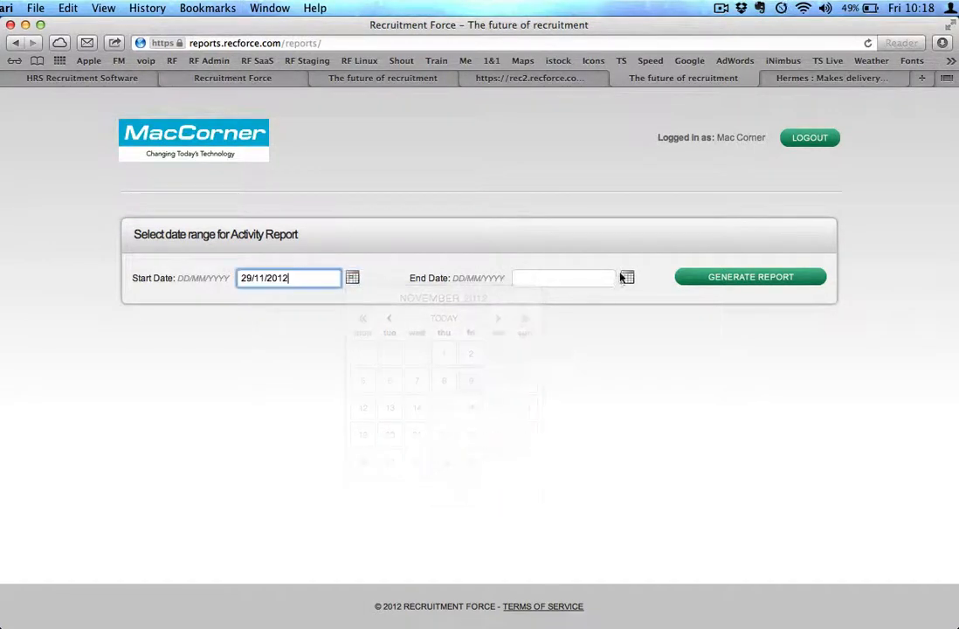
left_click(627, 277)
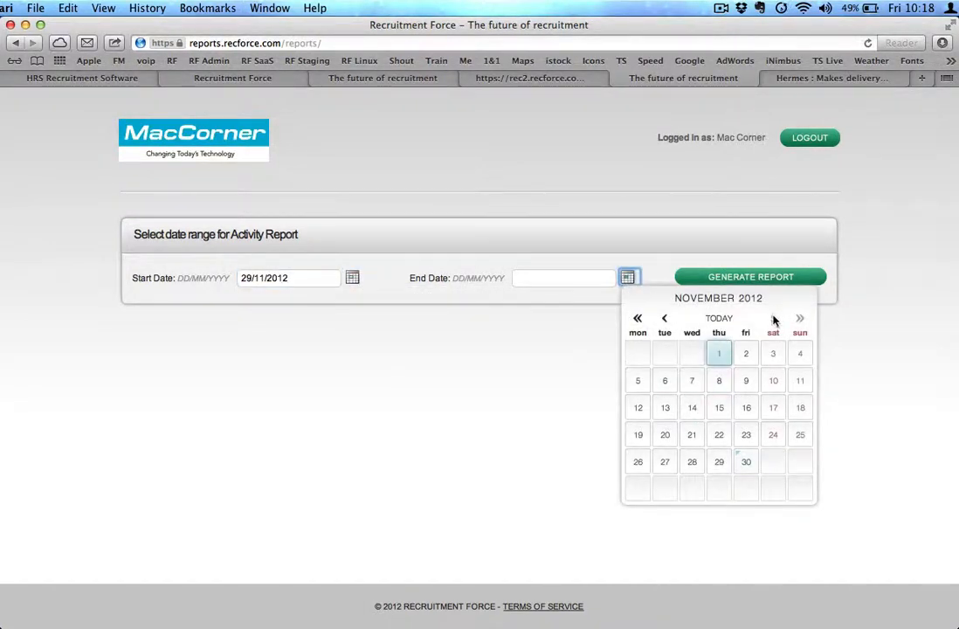
left_click(745, 464)
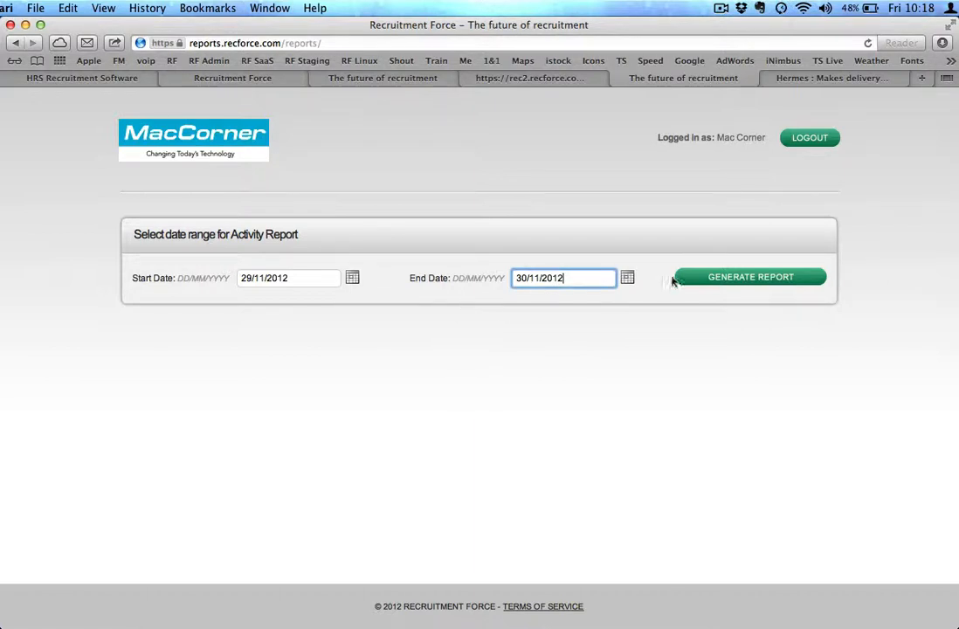
left_click(725, 279)
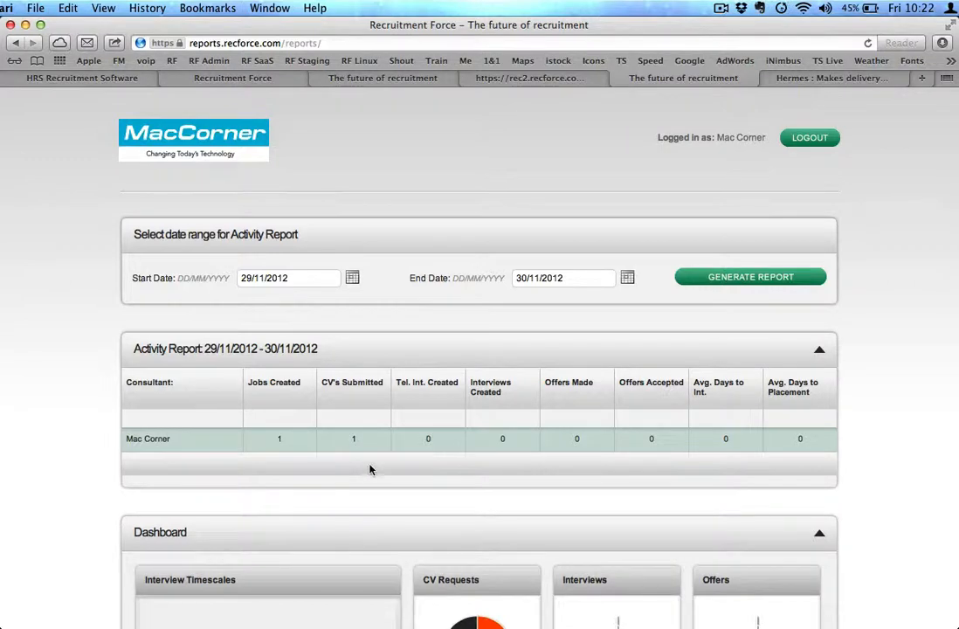
scroll(375, 469, "down", 4)
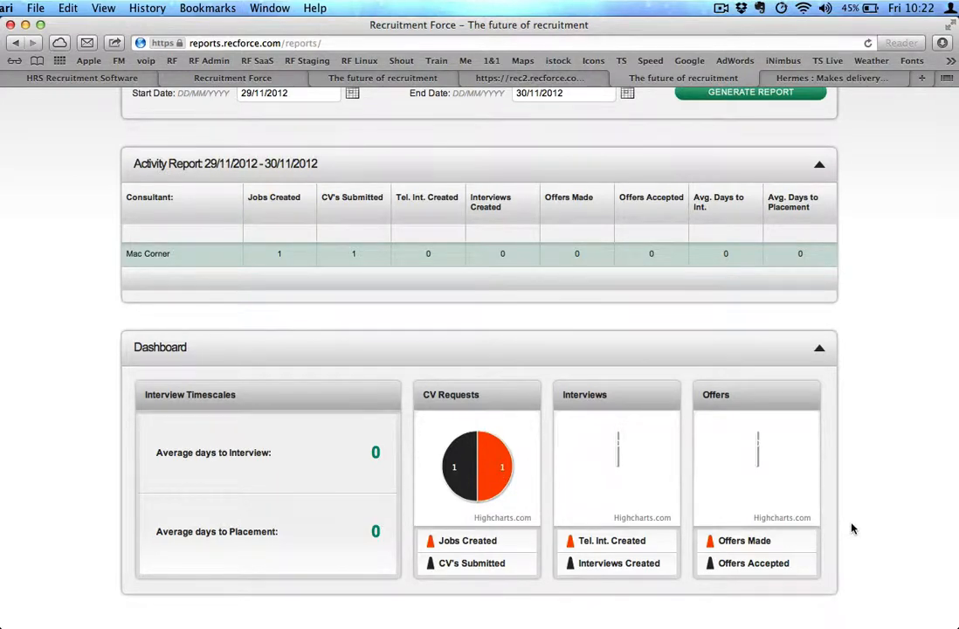
scroll(851, 528, "up", 5)
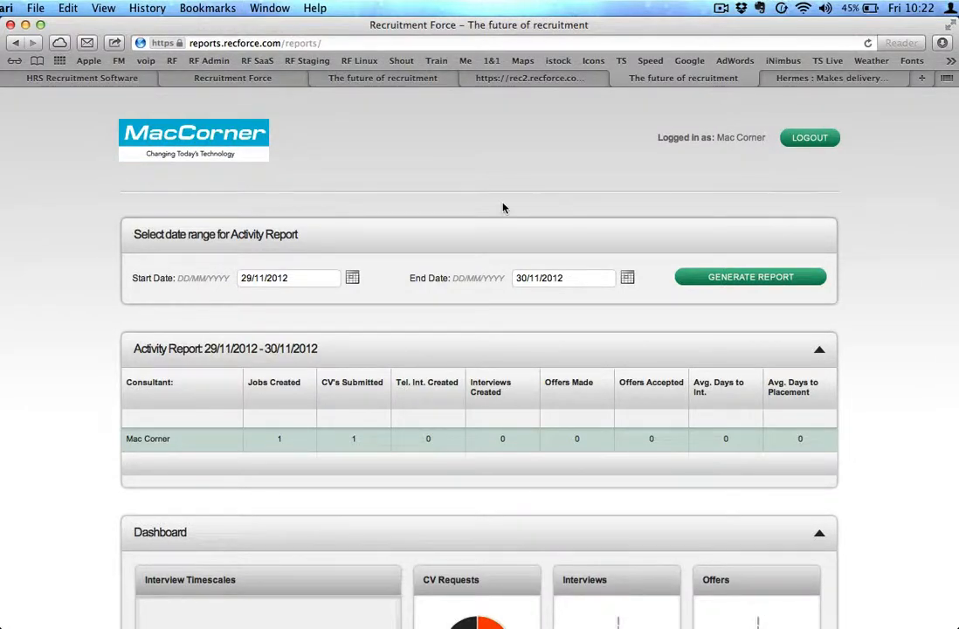
Return to the recruitment system's dashboard, then open the Product Picker and Distributor candidate's record from the people list
left_click(264, 81)
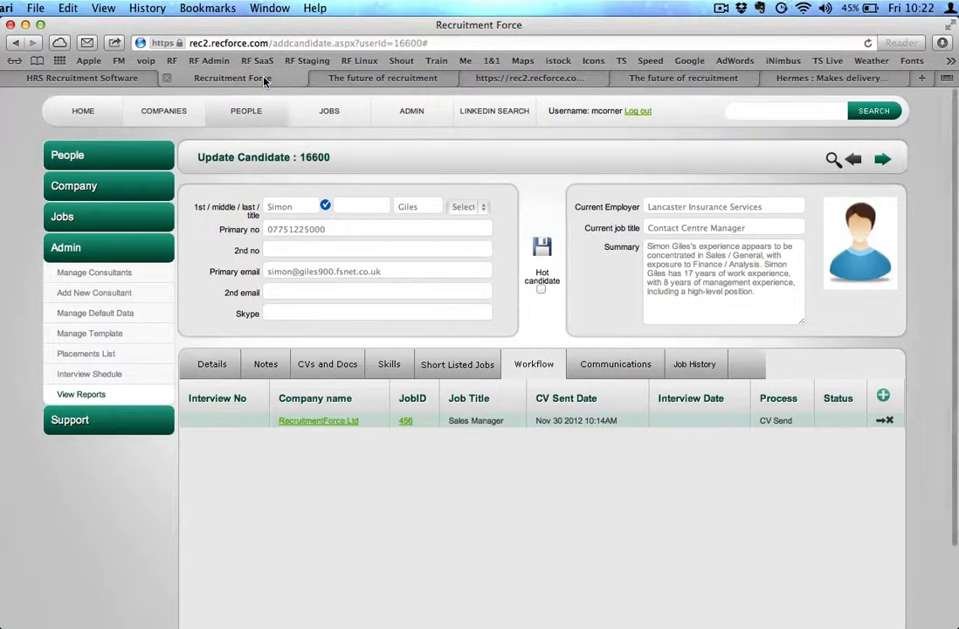
left_click(86, 113)
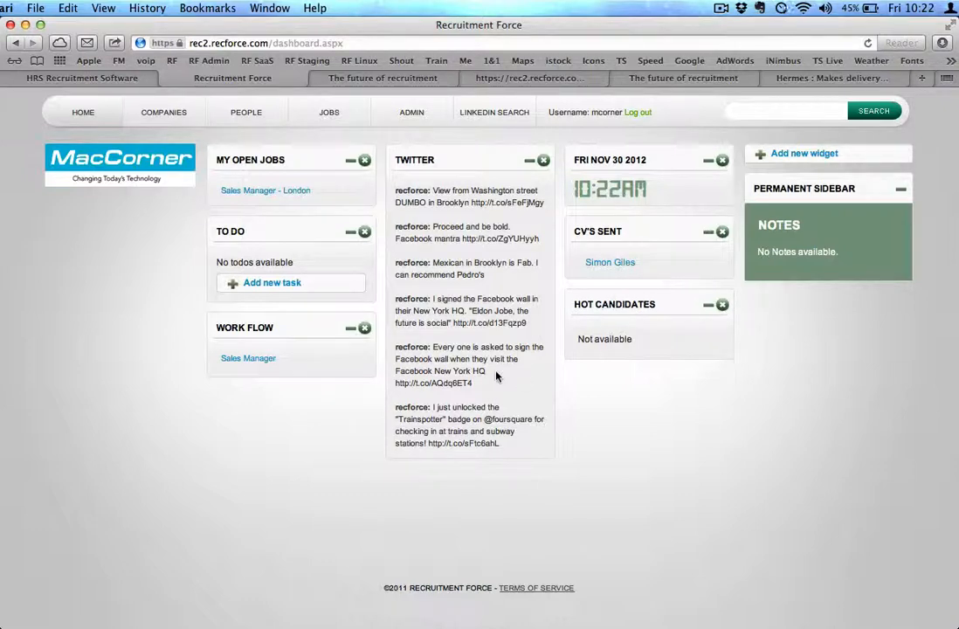
left_click(251, 111)
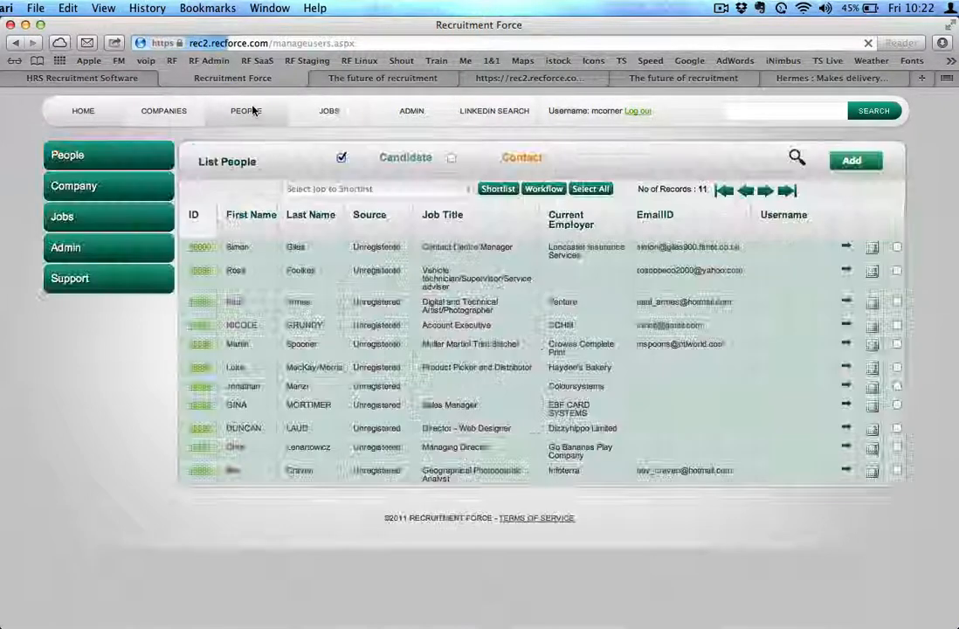
left_click(201, 369)
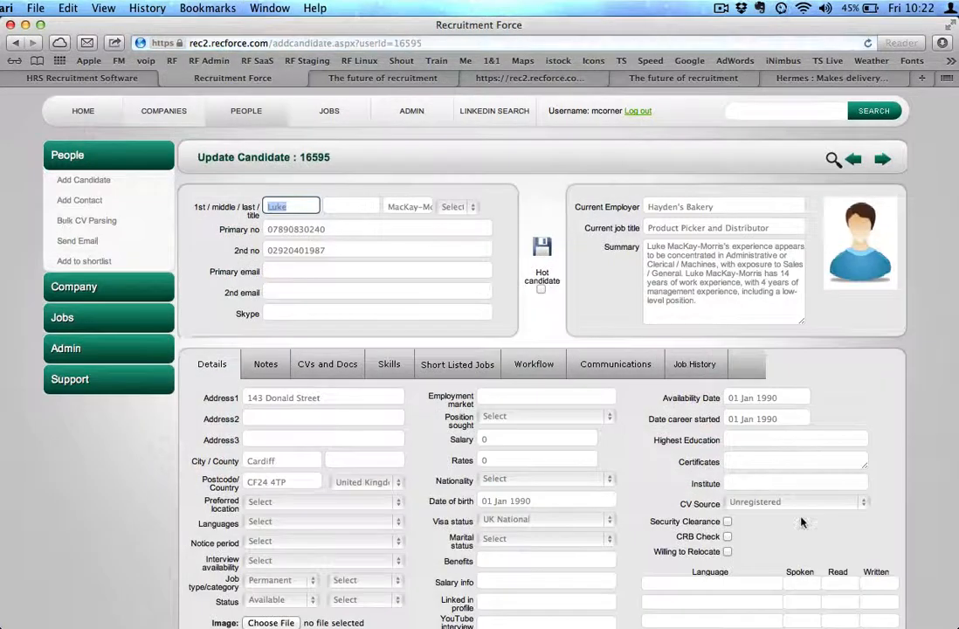
Set the candidate's CV source to Jobserve, mark them as a hot candidate, save, and return to the dashboard
left_click(797, 502)
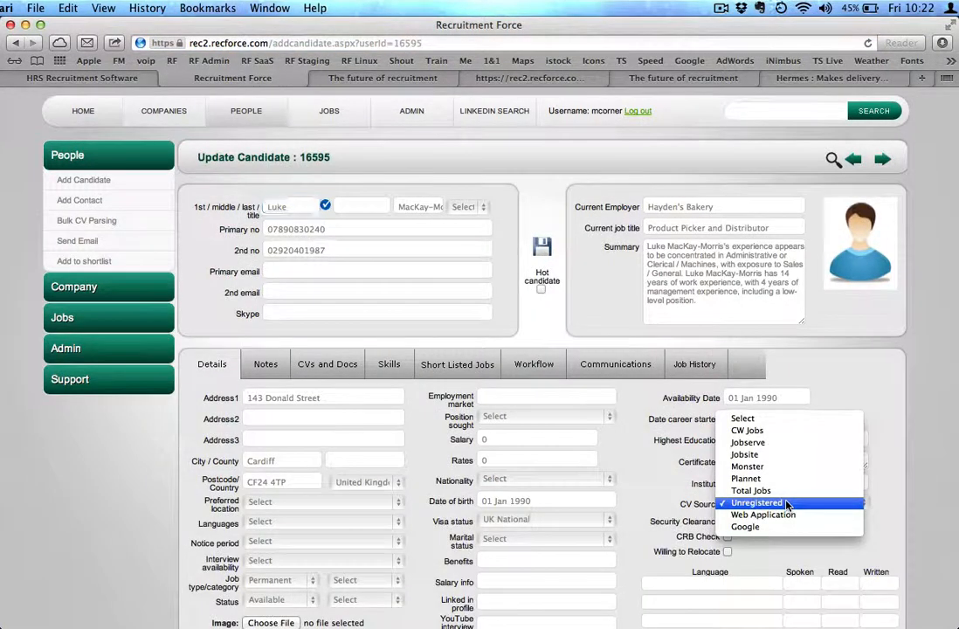
left_click(776, 443)
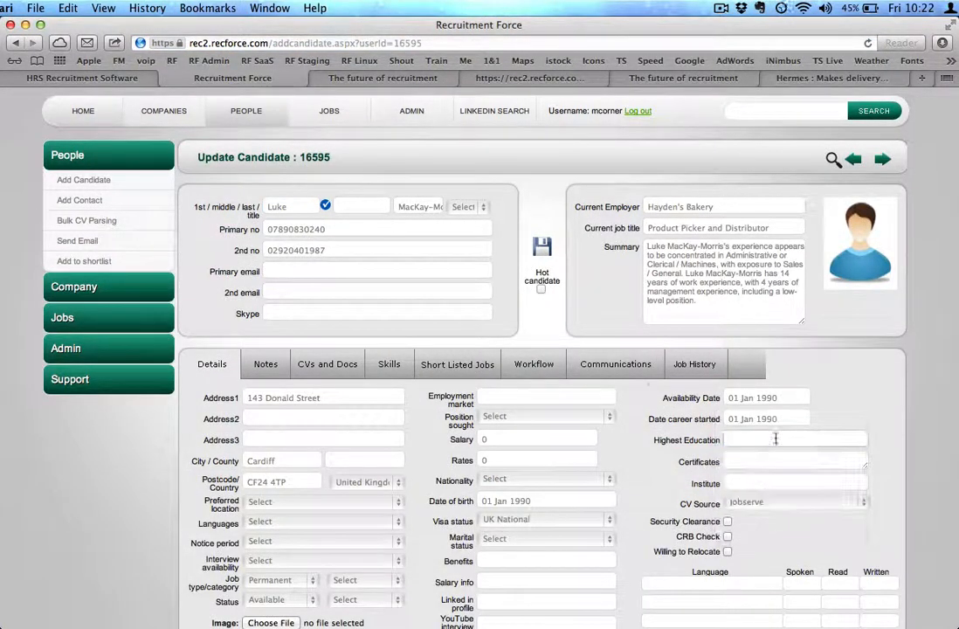
left_click(542, 290)
left_click(543, 247)
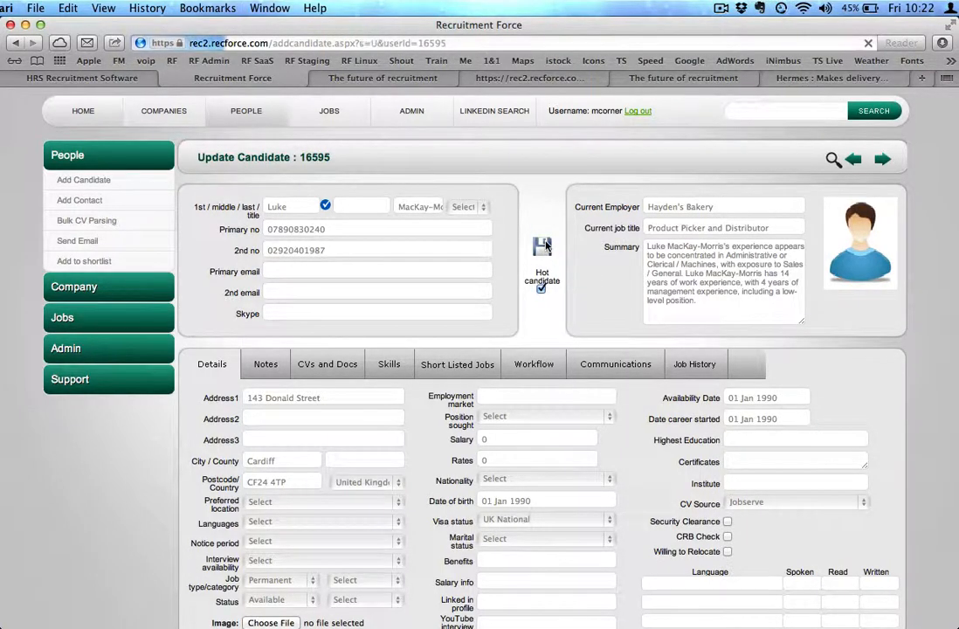
left_click(81, 109)
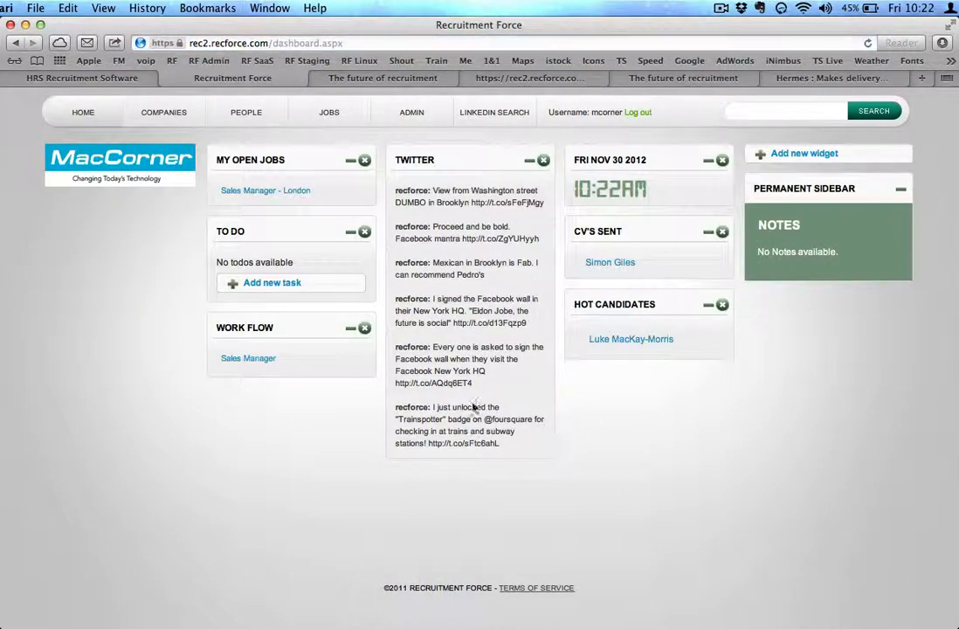